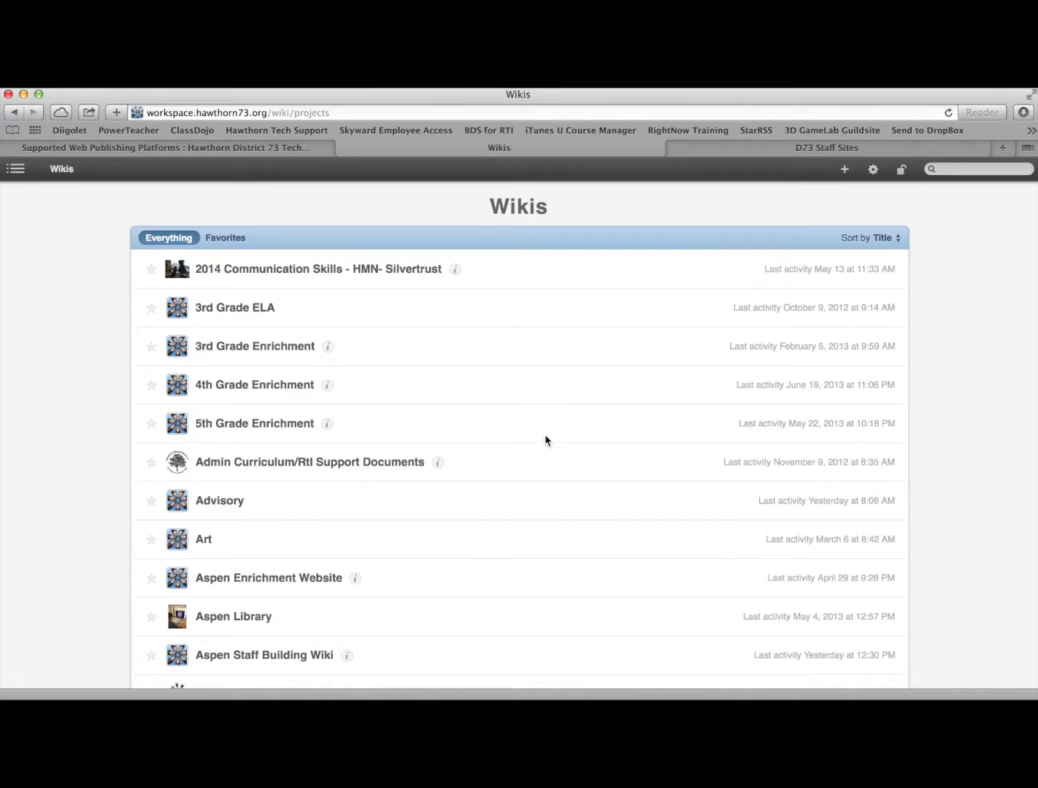
Start a new wiki named as the teacher's sample wiki, described as containing information, handouts, and updates for the teacher's class
{"action": "scroll", "coordinate": [546, 437], "scroll_direction": "down", "scroll_amount": 1}
{"action": "scroll", "coordinate": [546, 442], "scroll_direction": "down", "scroll_amount": 15}
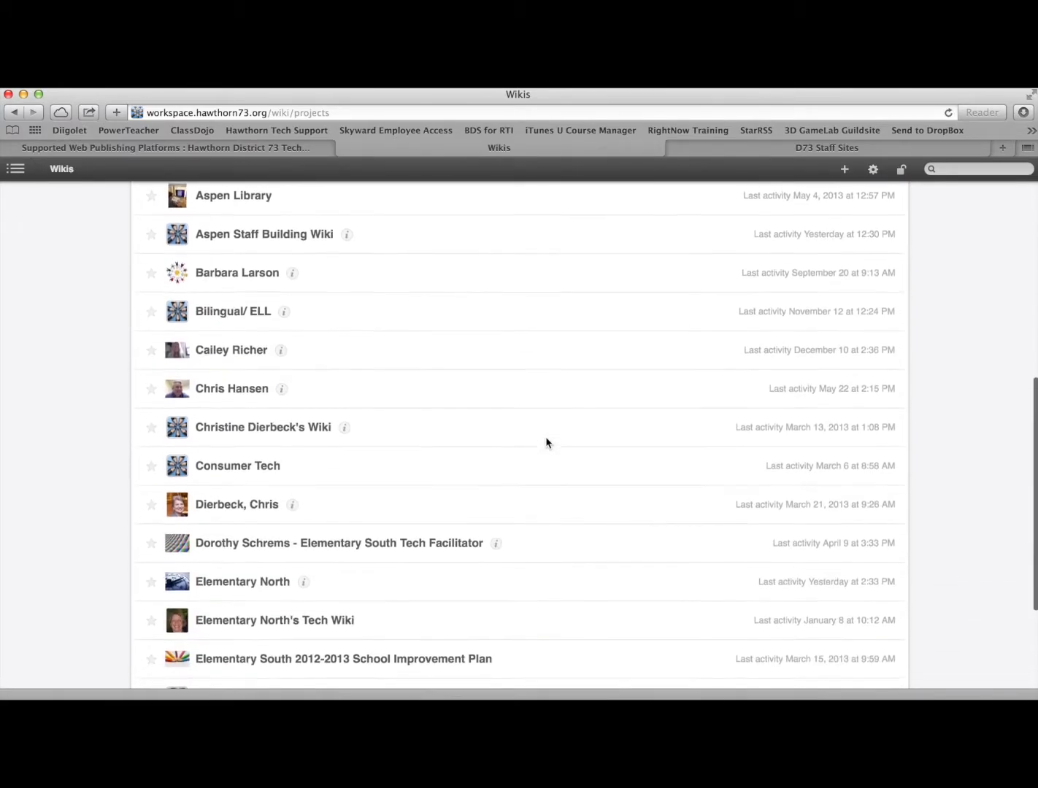
{"action": "scroll", "coordinate": [546, 442], "scroll_direction": "down", "scroll_amount": 1}
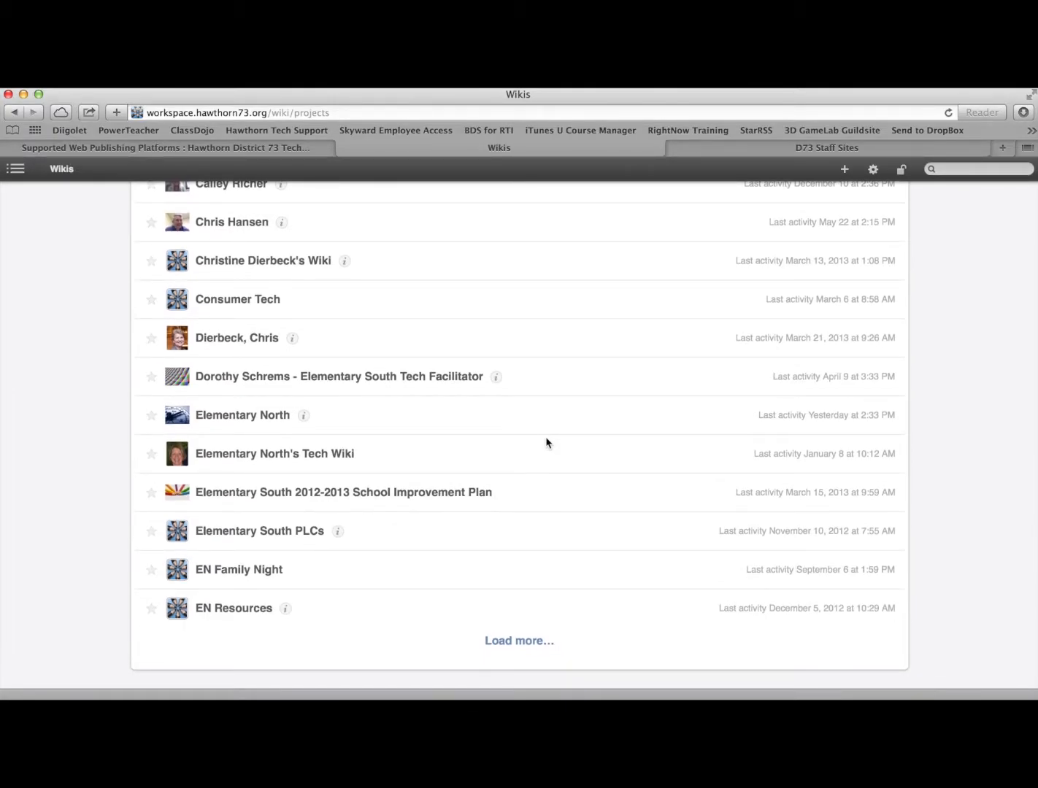
{"action": "scroll", "coordinate": [546, 443], "scroll_direction": "up", "scroll_amount": 15}
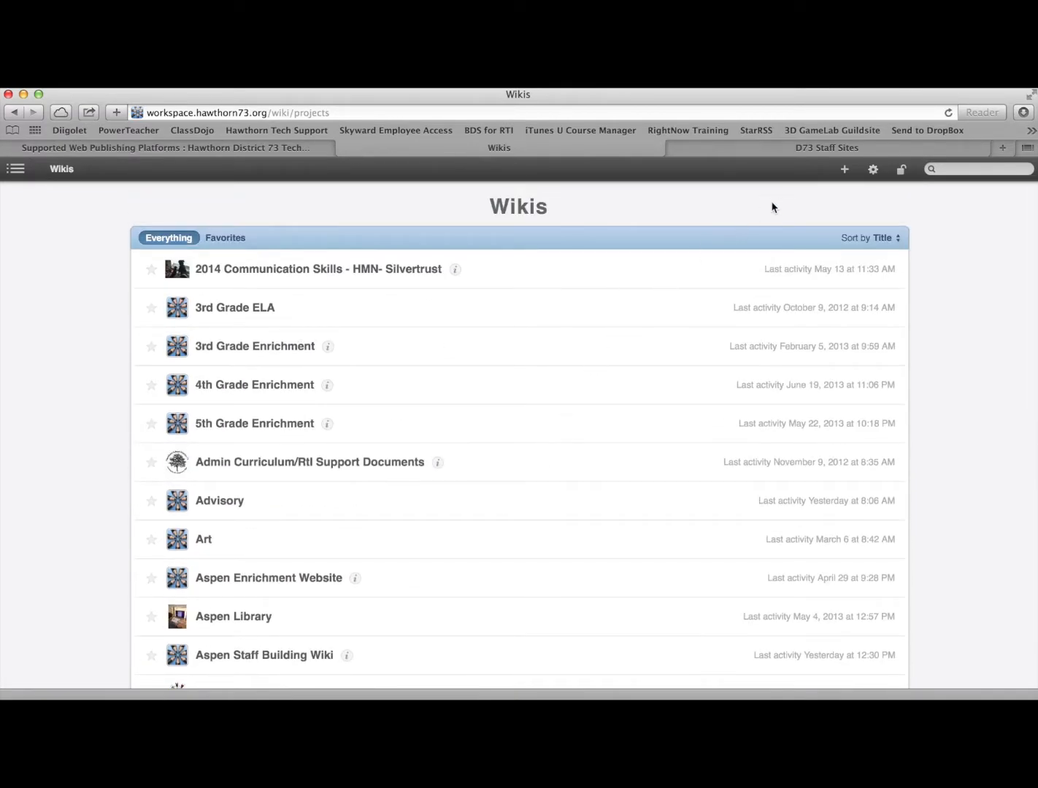
{"action": "scroll", "coordinate": [845, 174], "scroll_direction": "up", "scroll_amount": 5}
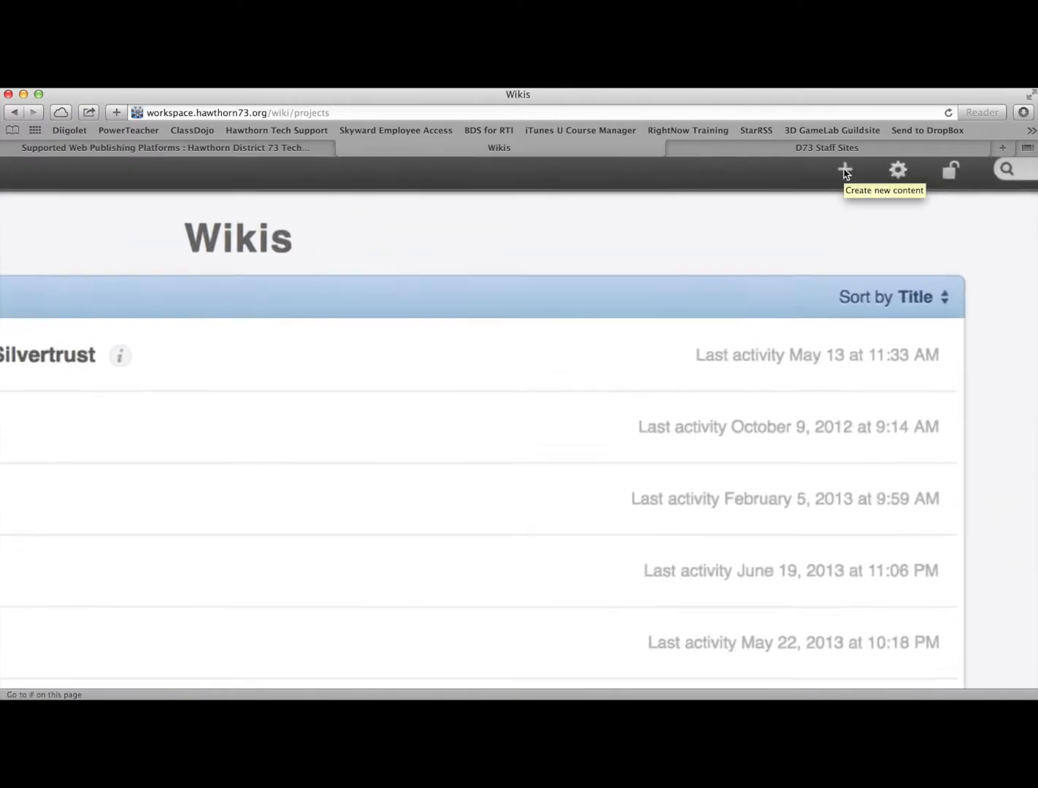
{"action": "scroll", "coordinate": [849, 175], "scroll_direction": "down", "scroll_amount": 2}
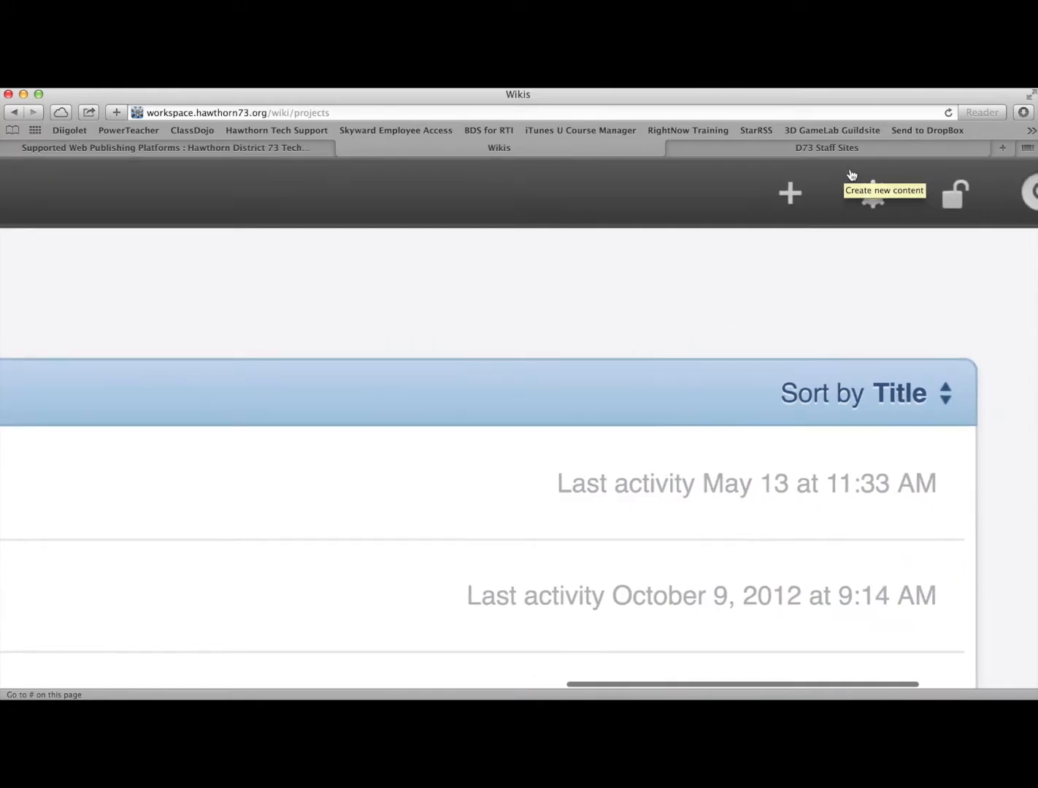
{"action": "scroll", "coordinate": [796, 195], "scroll_direction": "down", "scroll_amount": 2}
{"action": "left_click", "coordinate": [795, 174]}
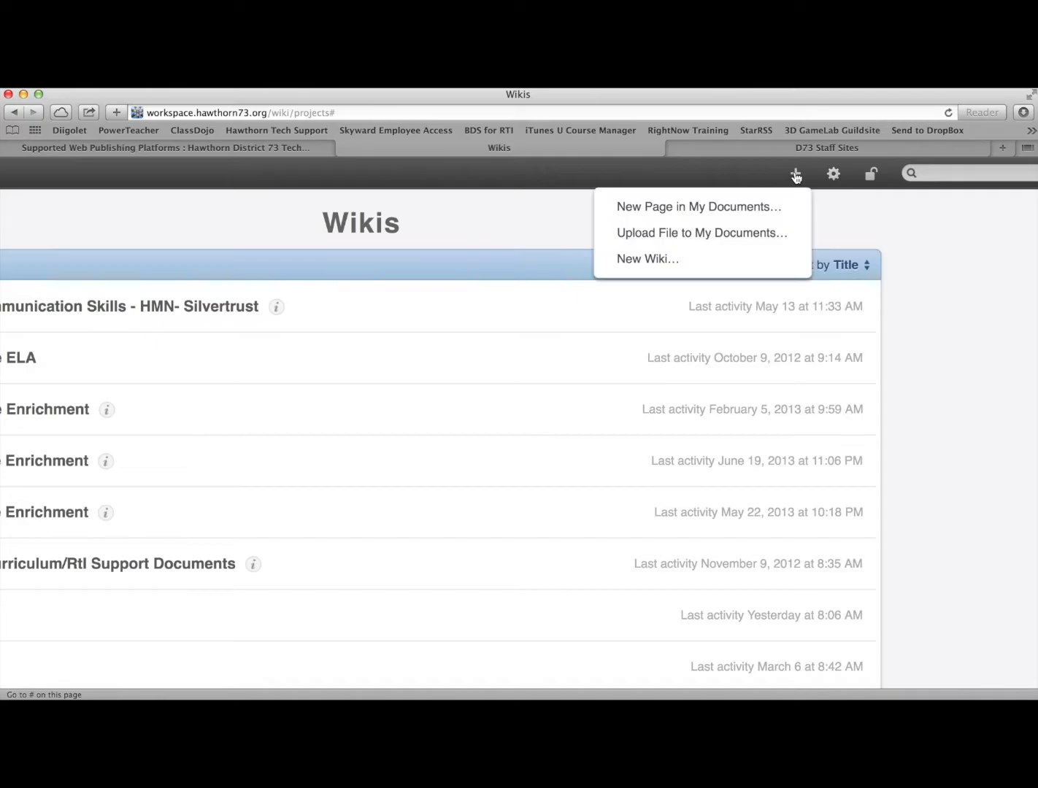
{"action": "scroll", "coordinate": [795, 174], "scroll_direction": "down", "scroll_amount": 1}
{"action": "left_click", "coordinate": [735, 233]}
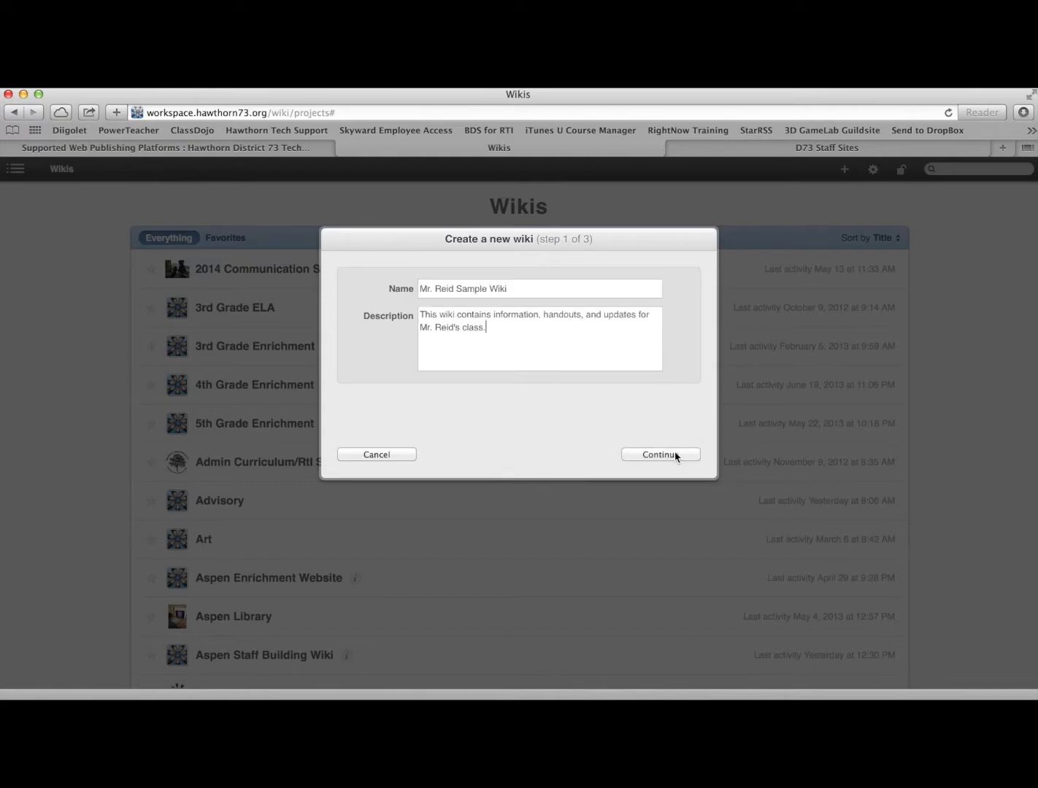
{"action": "left_click", "coordinate": [674, 455]}
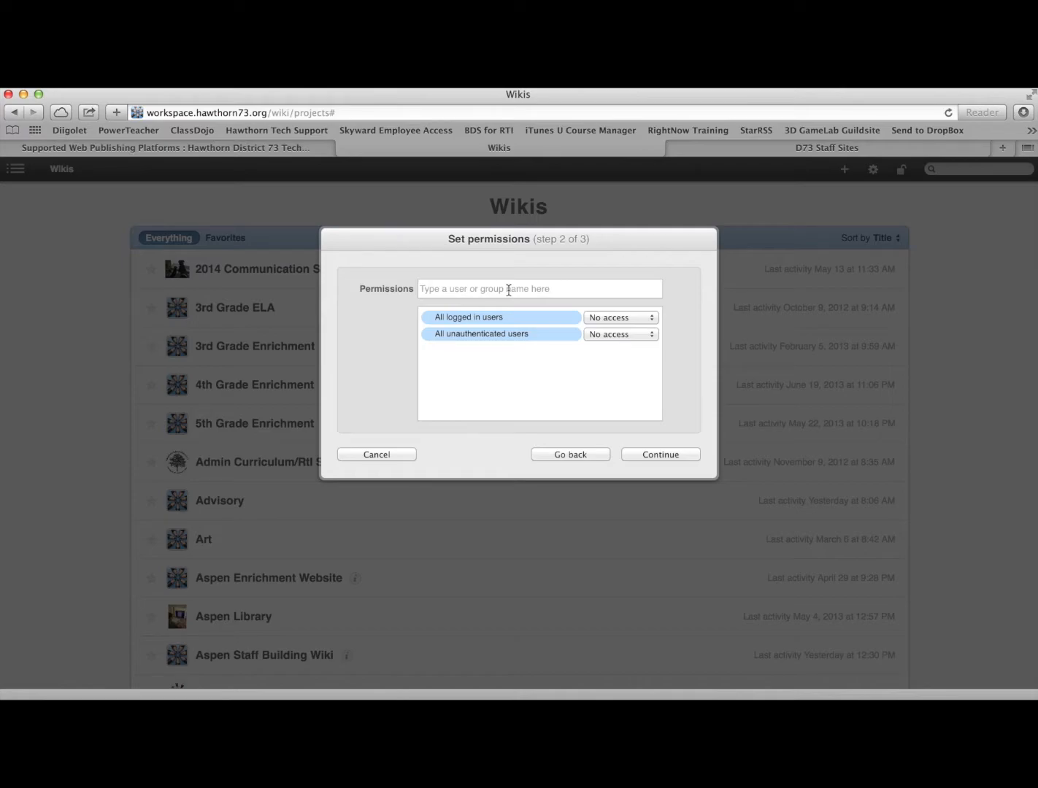
Give all logged in users and all unauthenticated users Read only access, and create the wiki with its default icon and colour scheme
{"action": "left_click", "coordinate": [626, 318]}
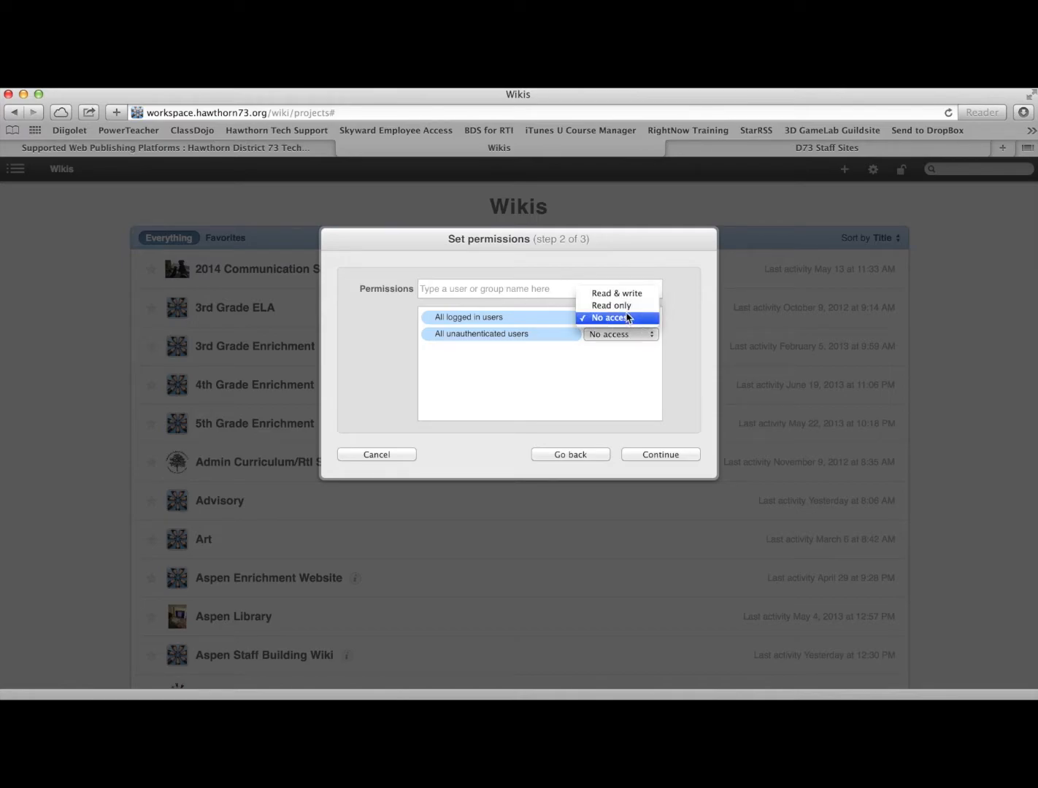
{"action": "left_click", "coordinate": [624, 306]}
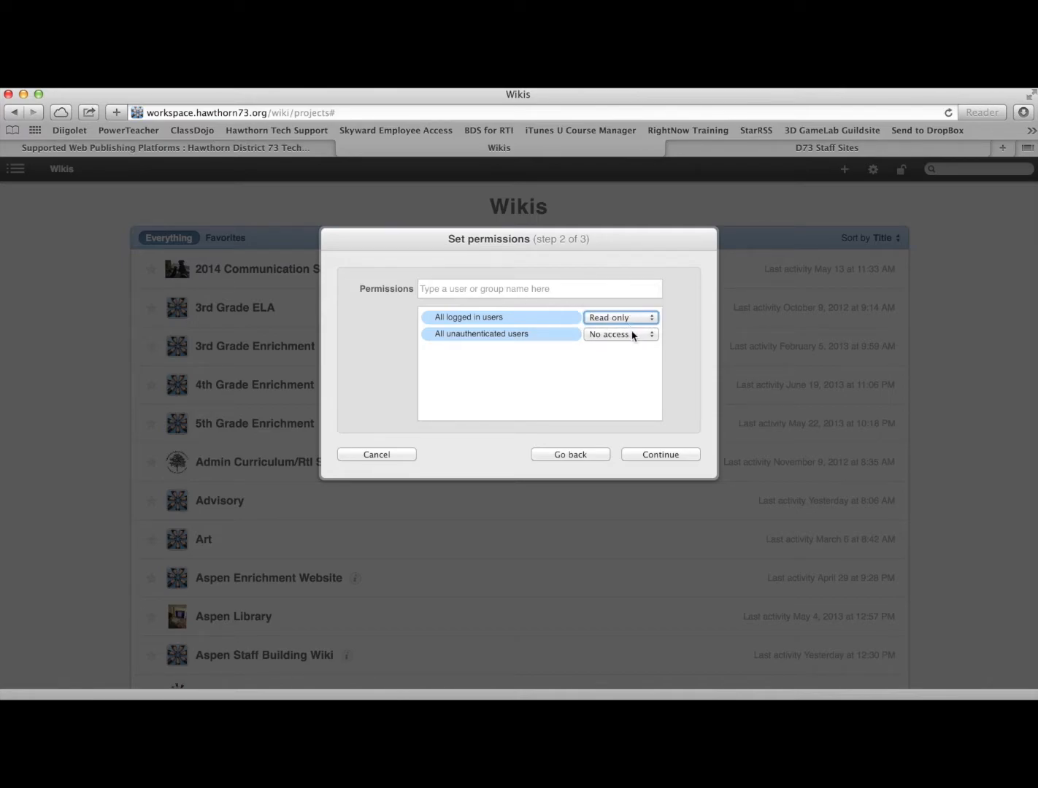
{"action": "left_click", "coordinate": [632, 333]}
{"action": "left_click", "coordinate": [633, 324]}
{"action": "left_click", "coordinate": [650, 457]}
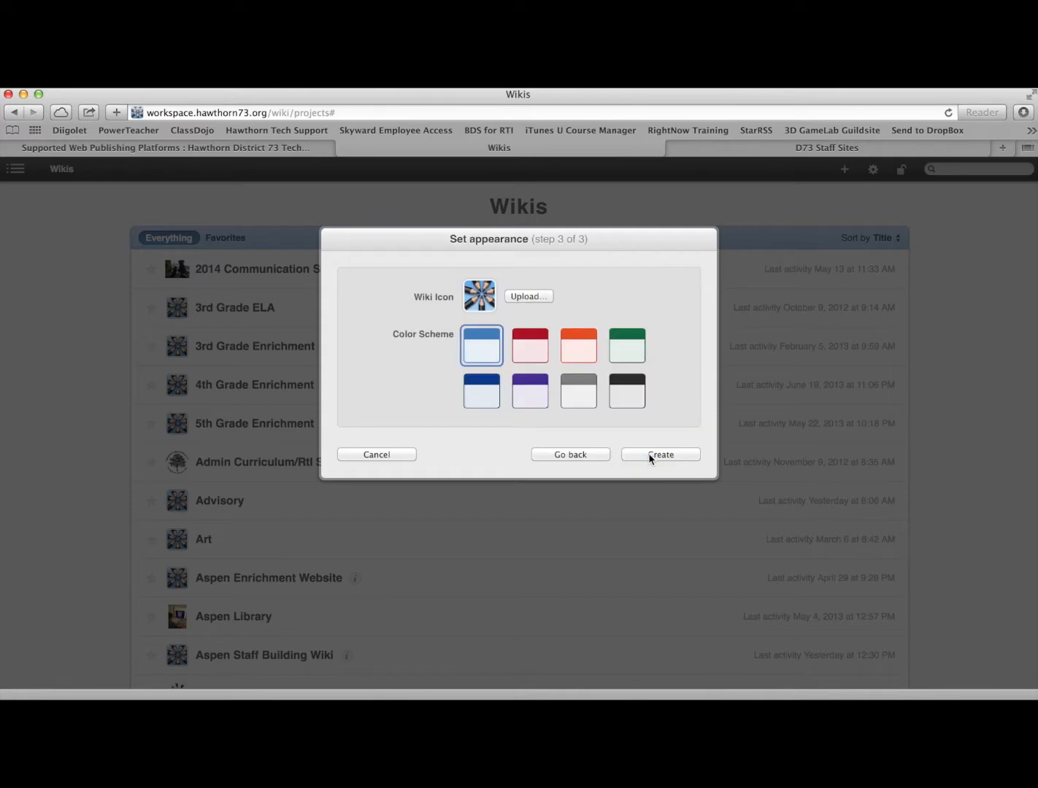
{"action": "left_click", "coordinate": [650, 455]}
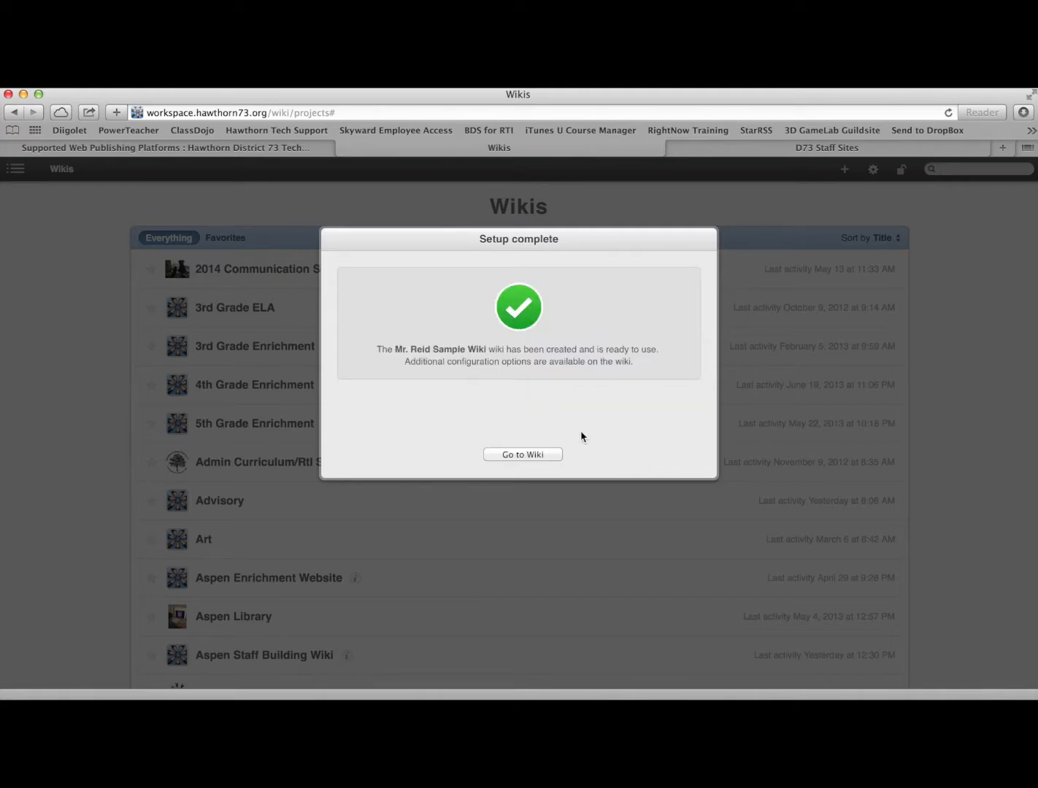
{"action": "left_click", "coordinate": [533, 454]}
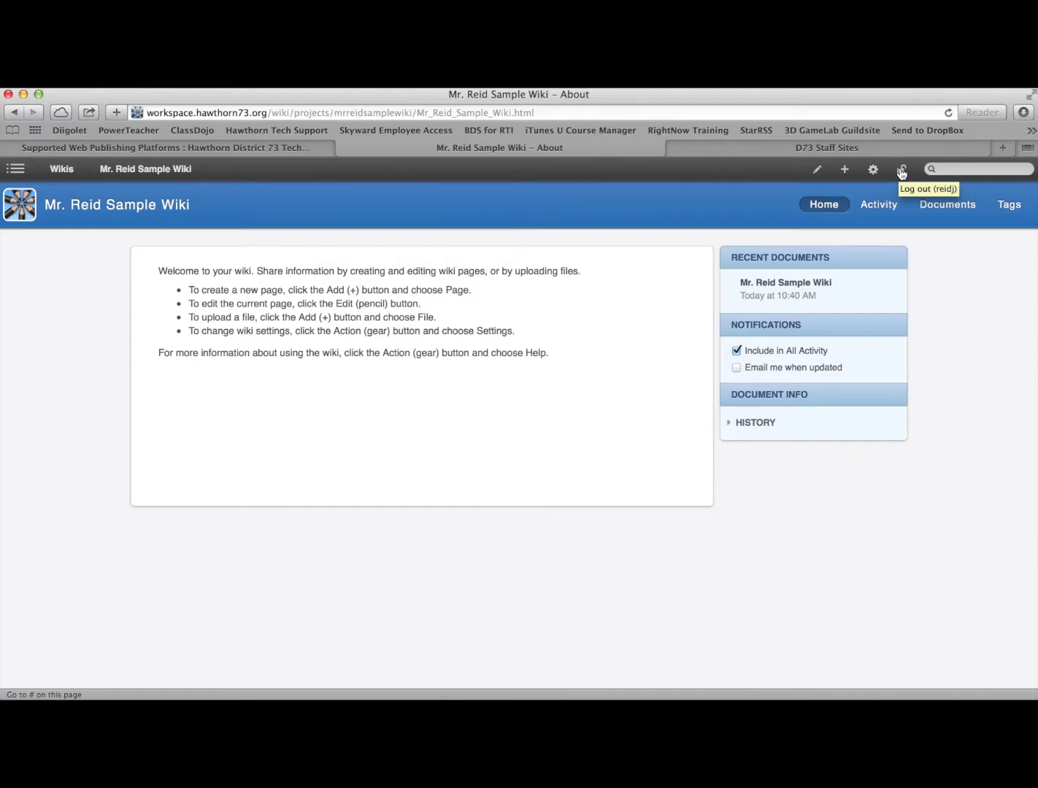
Replace the home page's welcome text with the line "First day of school" and a sentence starting what the teacher's class did that day
{"action": "left_click", "coordinate": [817, 172]}
{"action": "left_click_drag", "start_coordinate": [574, 353], "coordinate": [137, 266]}
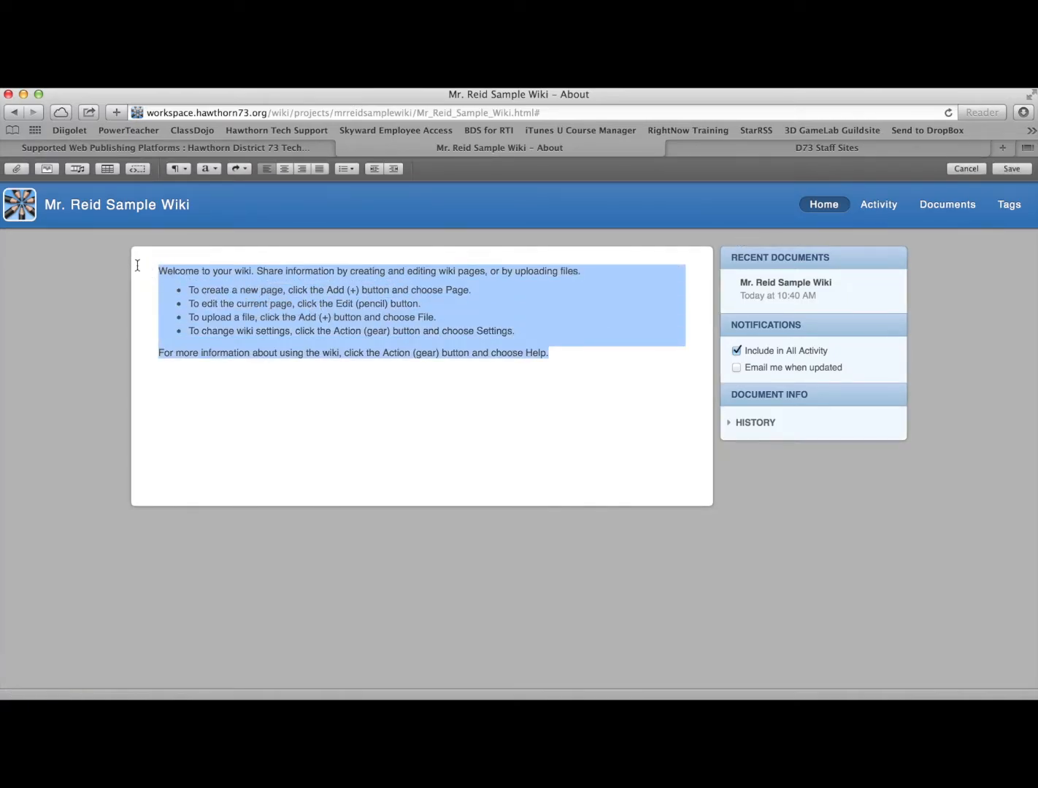
{"action": "type", "text": "First day "}
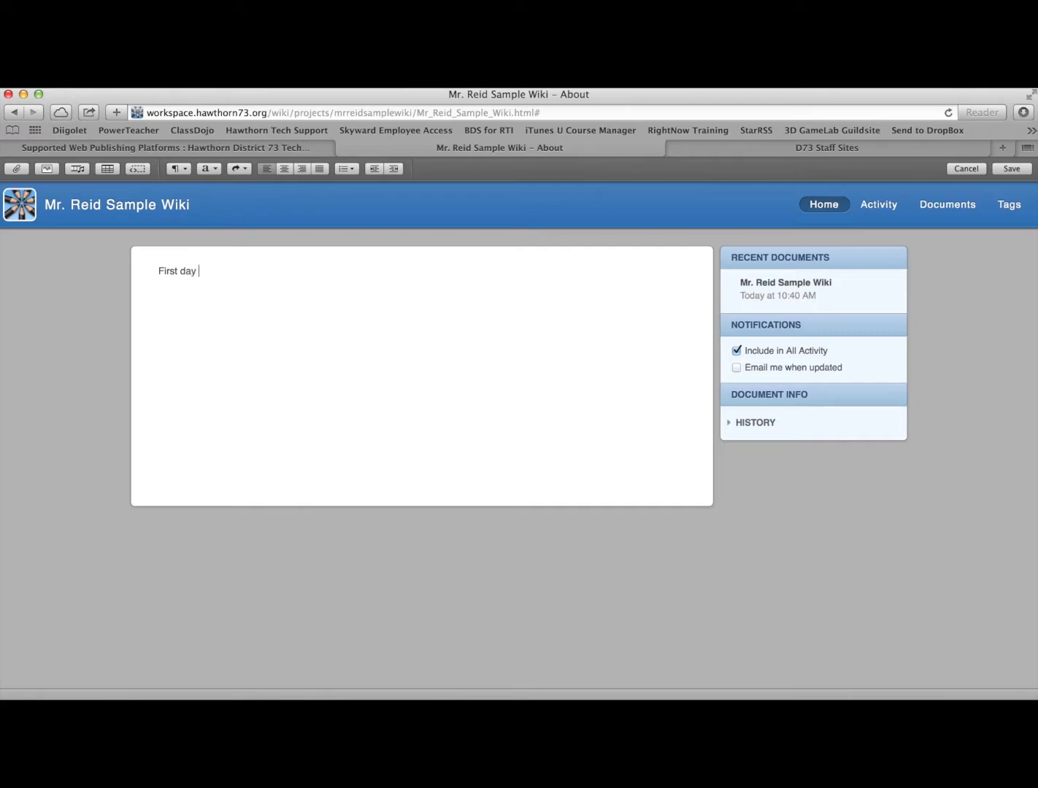
{"action": "type", "text": "of school"}
{"action": "key", "text": "Return"}
{"action": "key", "text": "Return"}
{"action": "type", "text": "On the first day of school"}
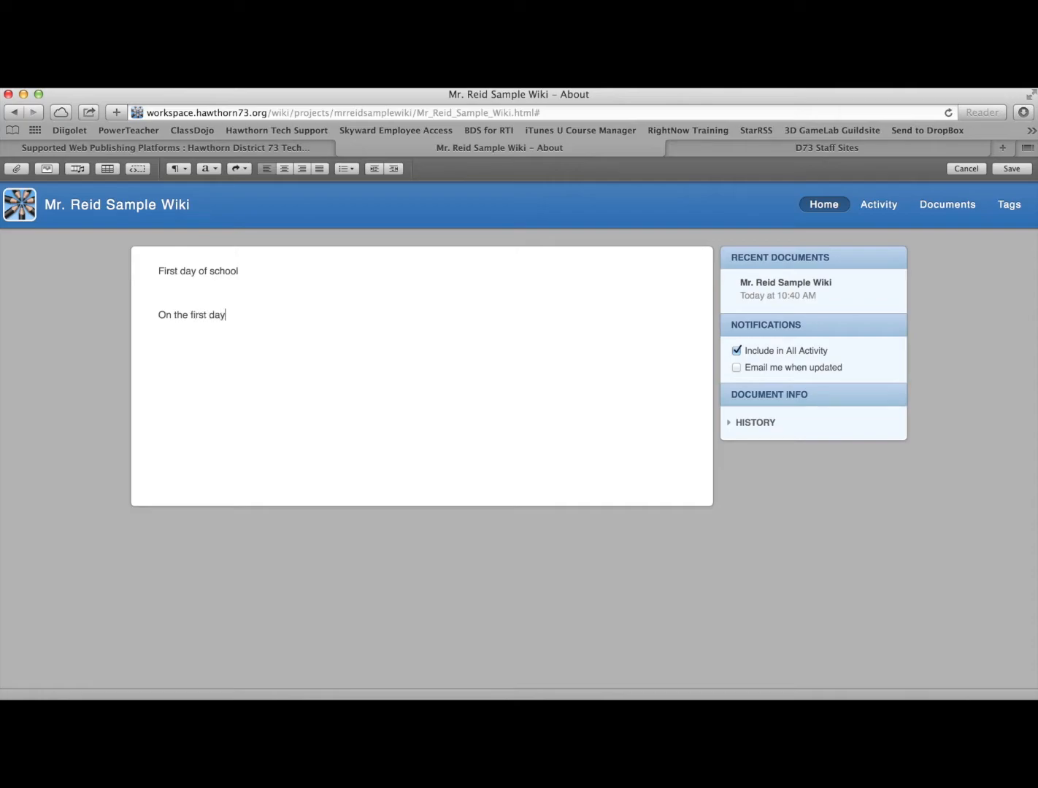
{"action": "type", "text": ", Mr. Reid's class did....."}
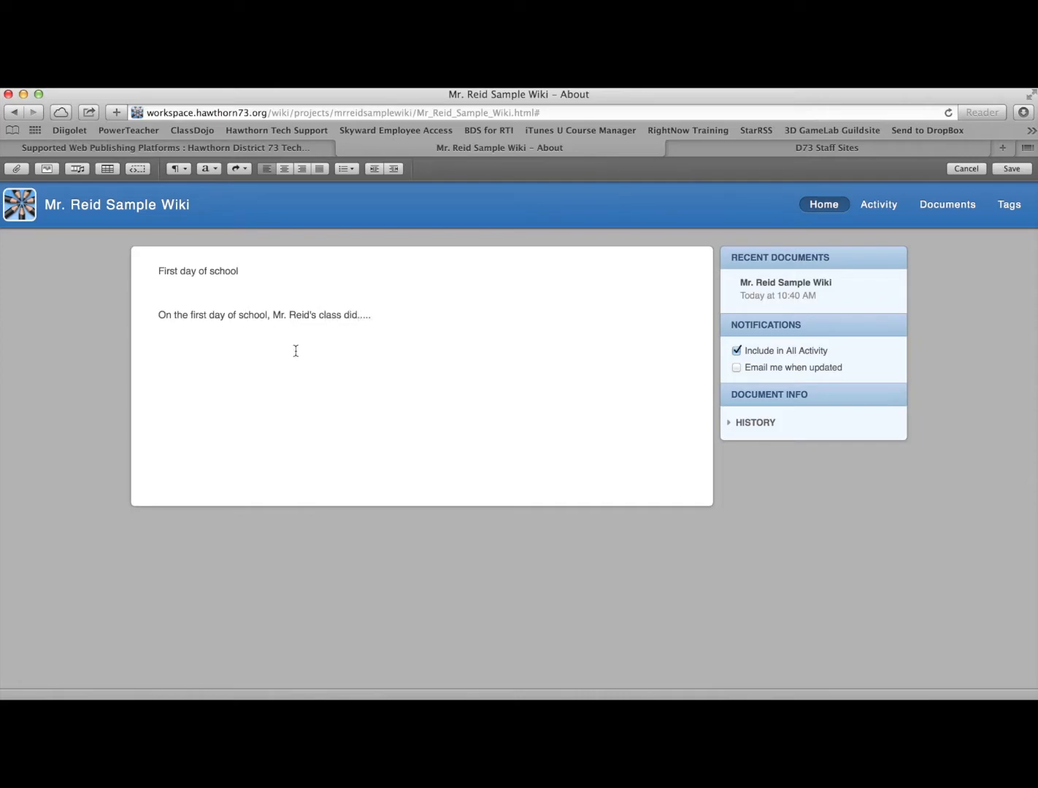
Add "Don't forget to bring:" followed by the separate lines "A pen", "A pencil", "Some paper" and "Your brain"
{"action": "key", "text": "Return"}
{"action": "key", "text": "Return"}
{"action": "type", "text": "Don't forg"}
{"action": "type", "text": "et to bring: "}
{"action": "type", "text": "A pen"}
{"action": "key", "text": "Return"}
{"action": "type", "text": "A pencil"}
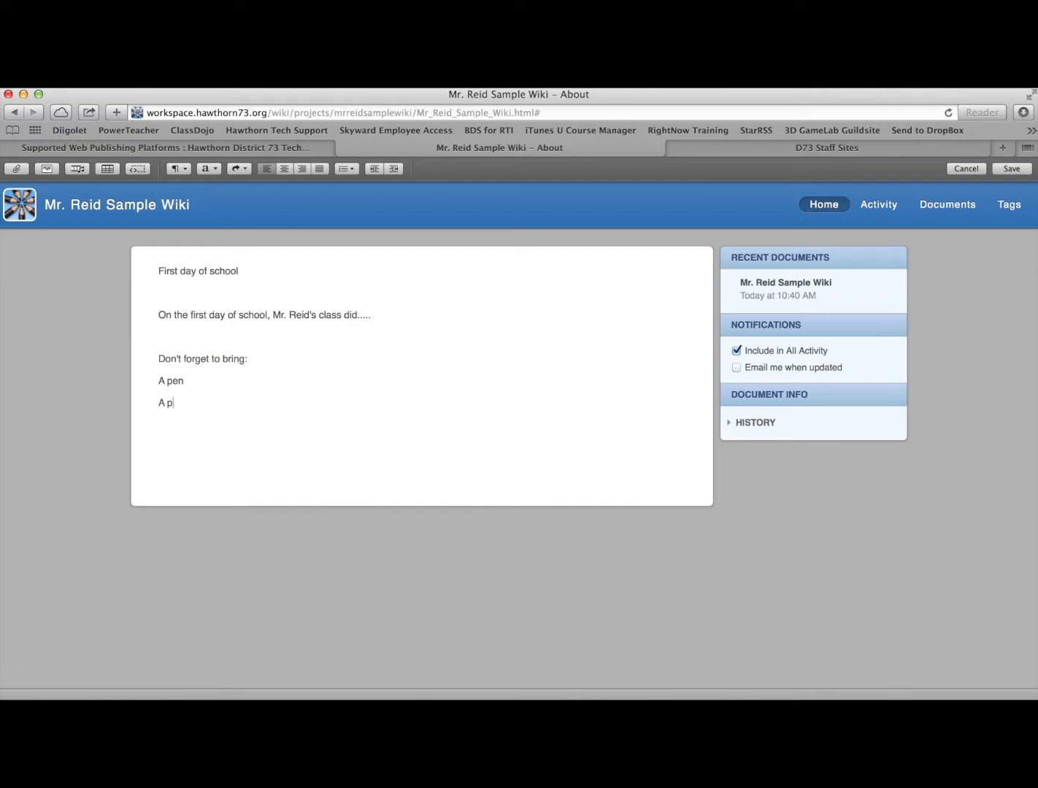
{"action": "key", "text": "Return"}
{"action": "type", "text": "Some paper"}
{"action": "key", "text": "Return"}
{"action": "type", "text": "Your brain"}
Format the four lines from "A pen" to "Your brain" as a bulleted list
{"action": "left_click_drag", "start_coordinate": [213, 448], "coordinate": [160, 380]}
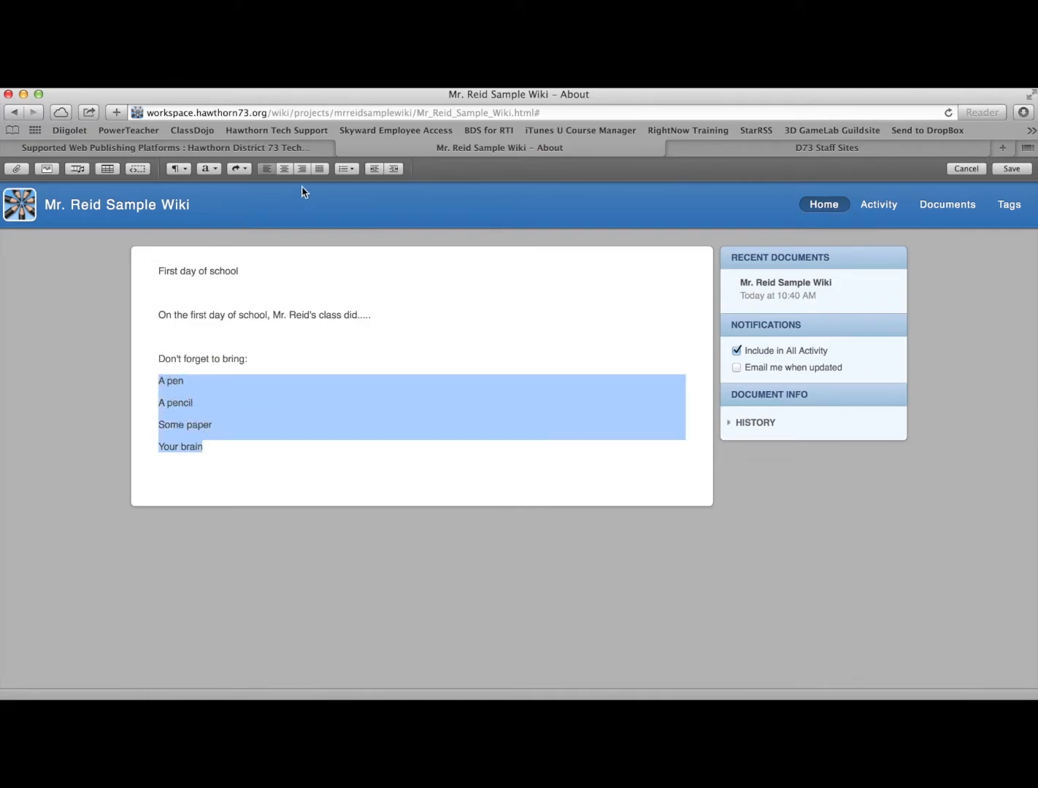
{"action": "left_click", "coordinate": [351, 170]}
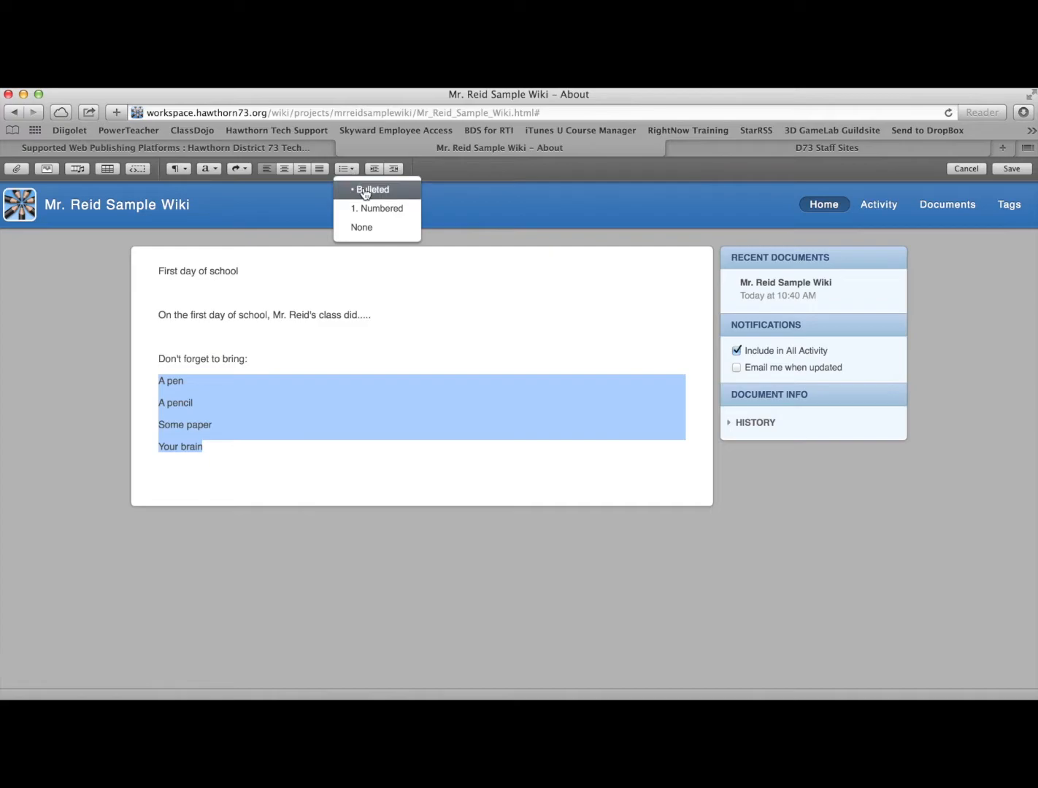
{"action": "left_click", "coordinate": [363, 190]}
{"action": "left_click", "coordinate": [263, 444]}
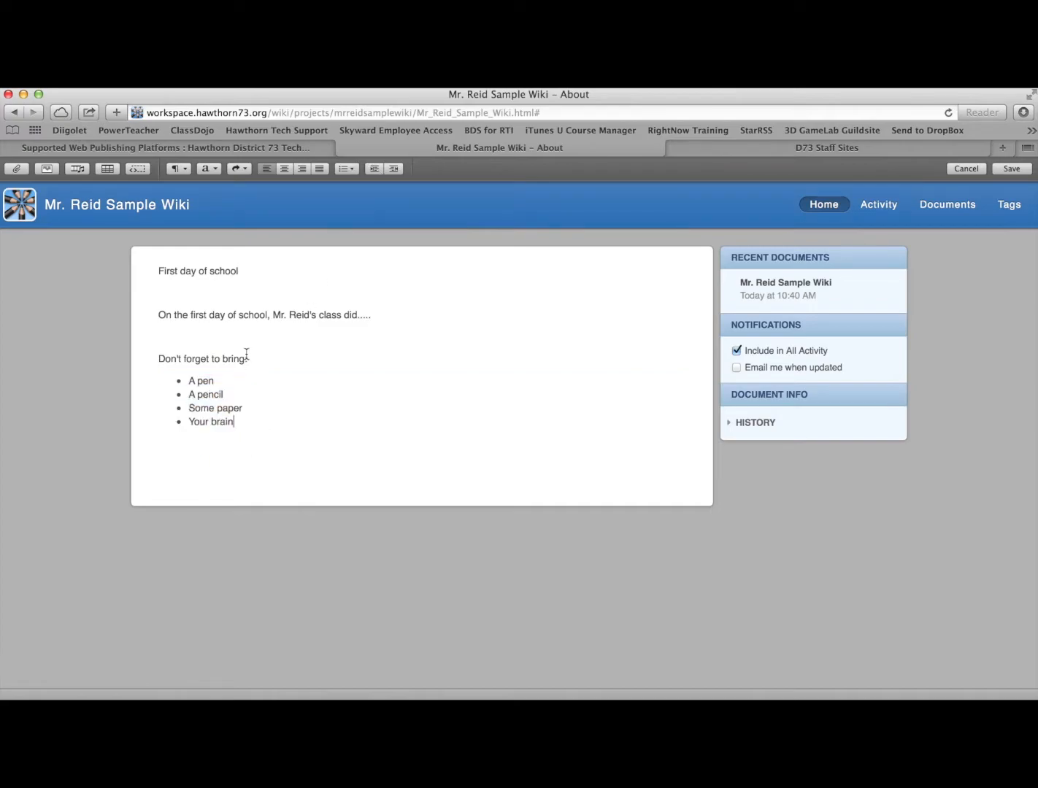
Format the "First day of school" line with the Emphasis character style and the Large Header paragraph style
{"action": "triple_click", "coordinate": [191, 275]}
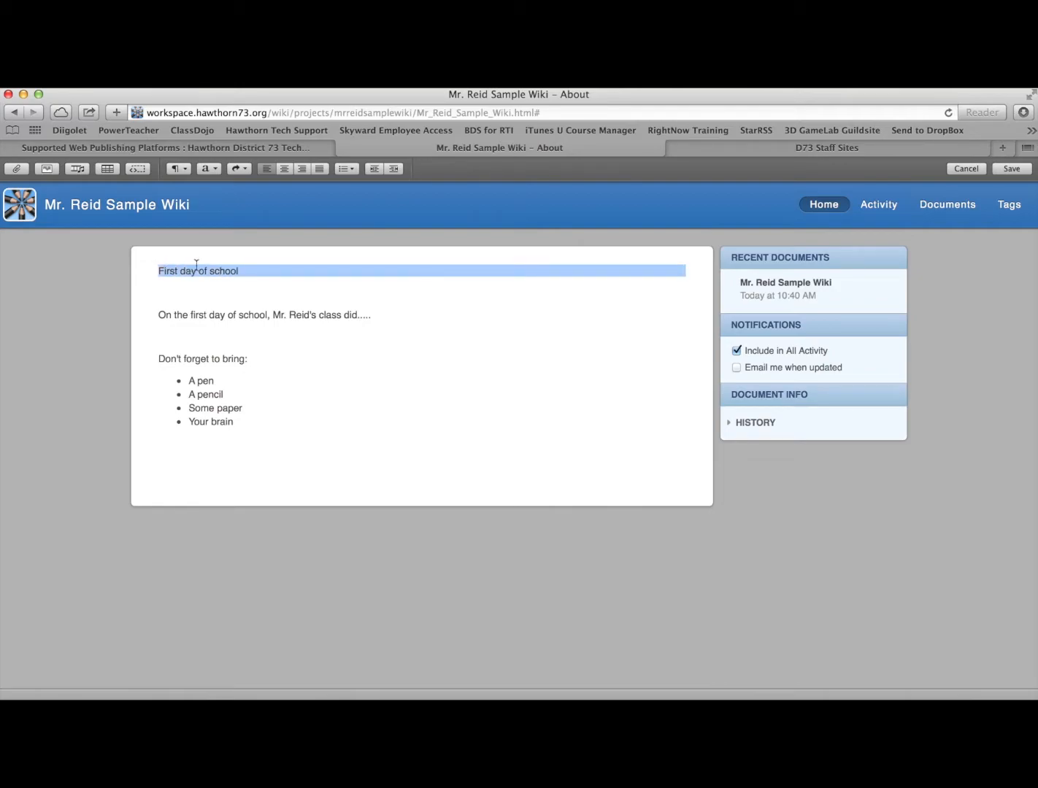
{"action": "left_click", "coordinate": [215, 169]}
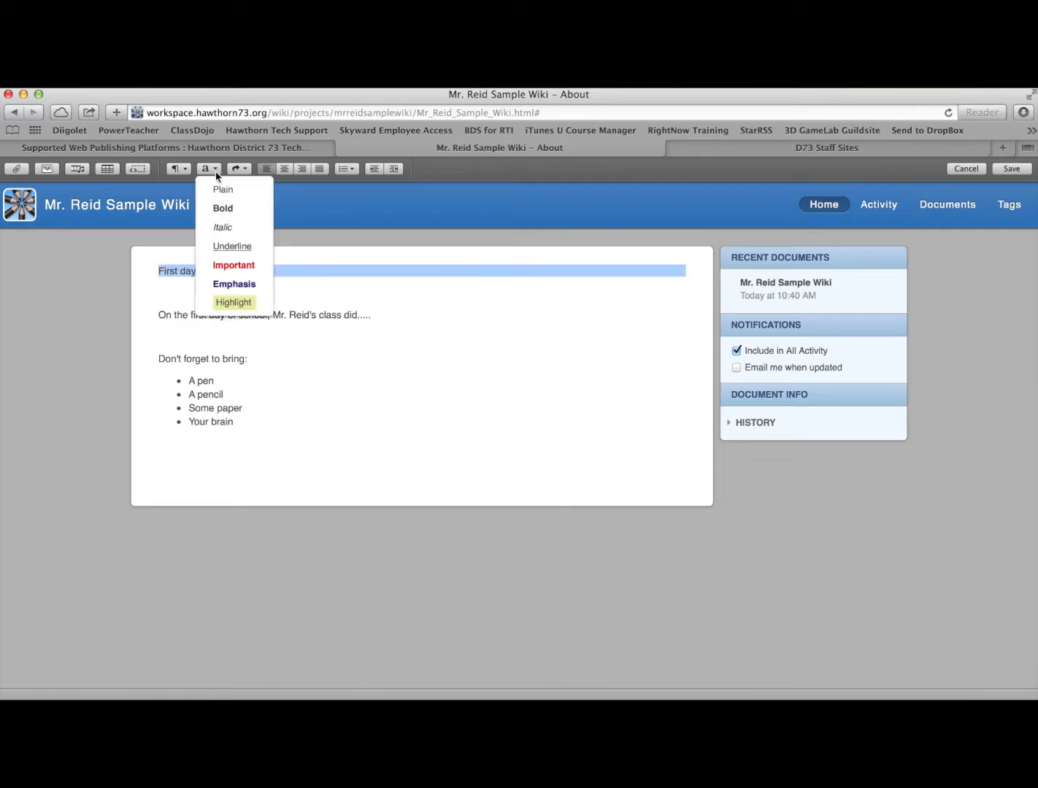
{"action": "left_click", "coordinate": [234, 284]}
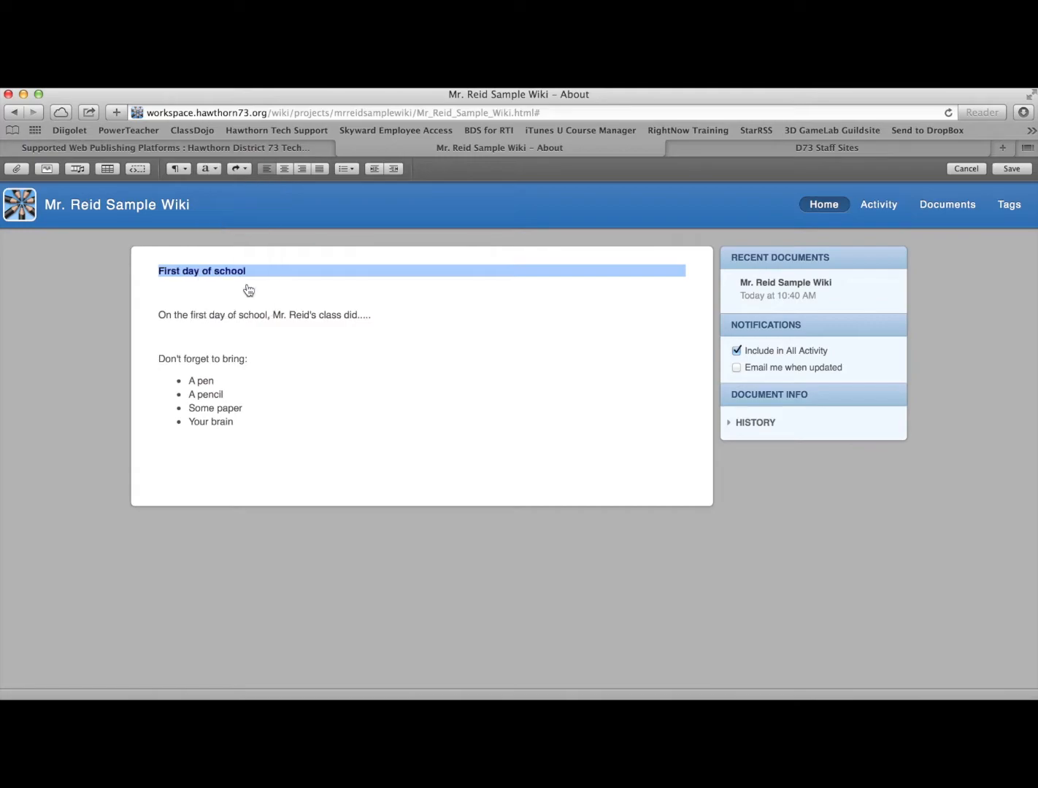
{"action": "left_click", "coordinate": [180, 174]}
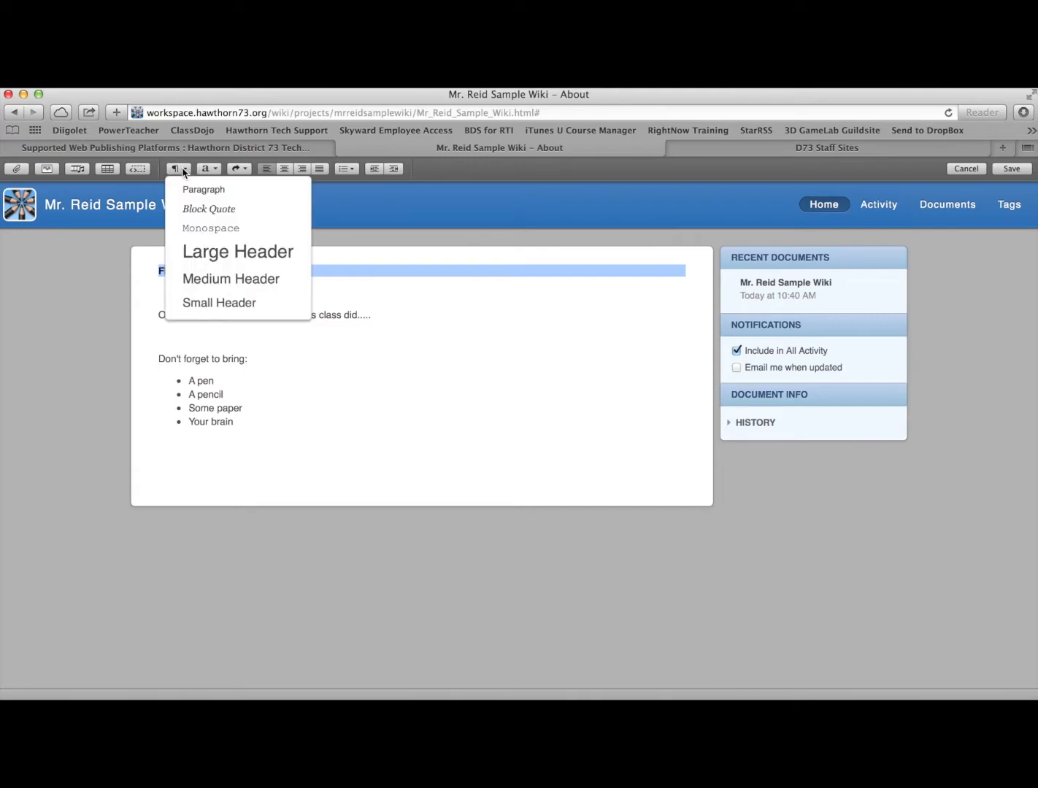
{"action": "left_click", "coordinate": [231, 261]}
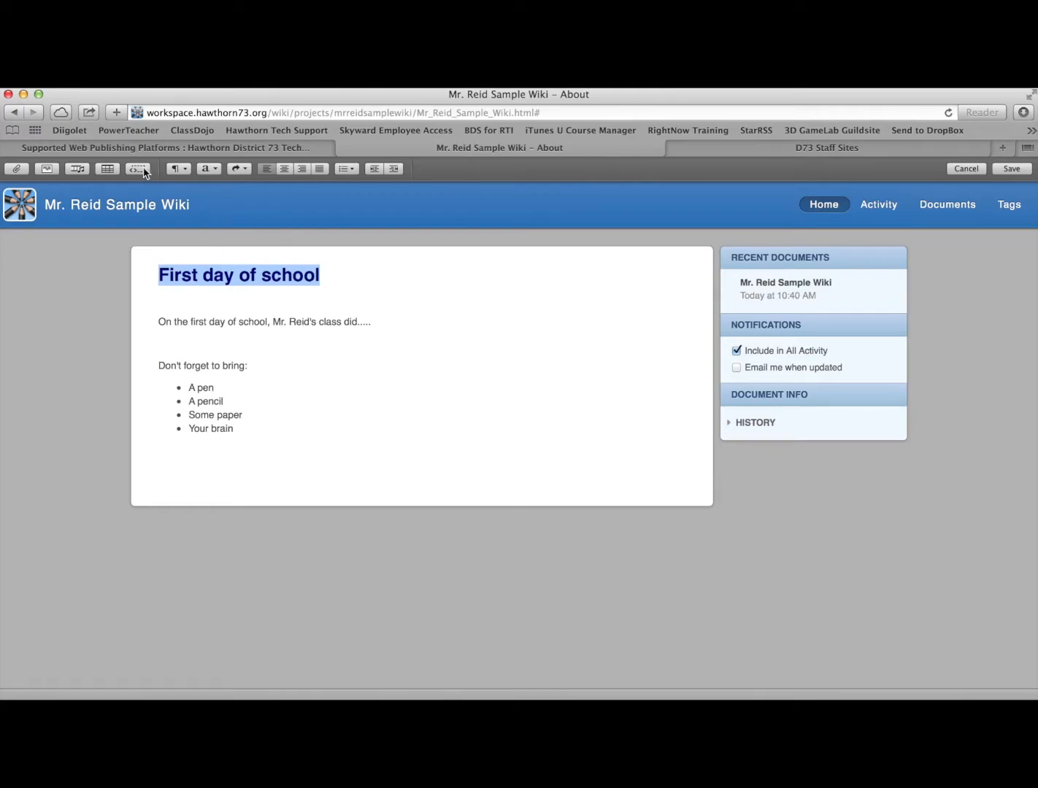
{"action": "left_click", "coordinate": [100, 255]}
Below the bulleted list, add a line inviting readers to listen to the teacher's welcome message to students, and look at the media upload
{"action": "left_click", "coordinate": [267, 437]}
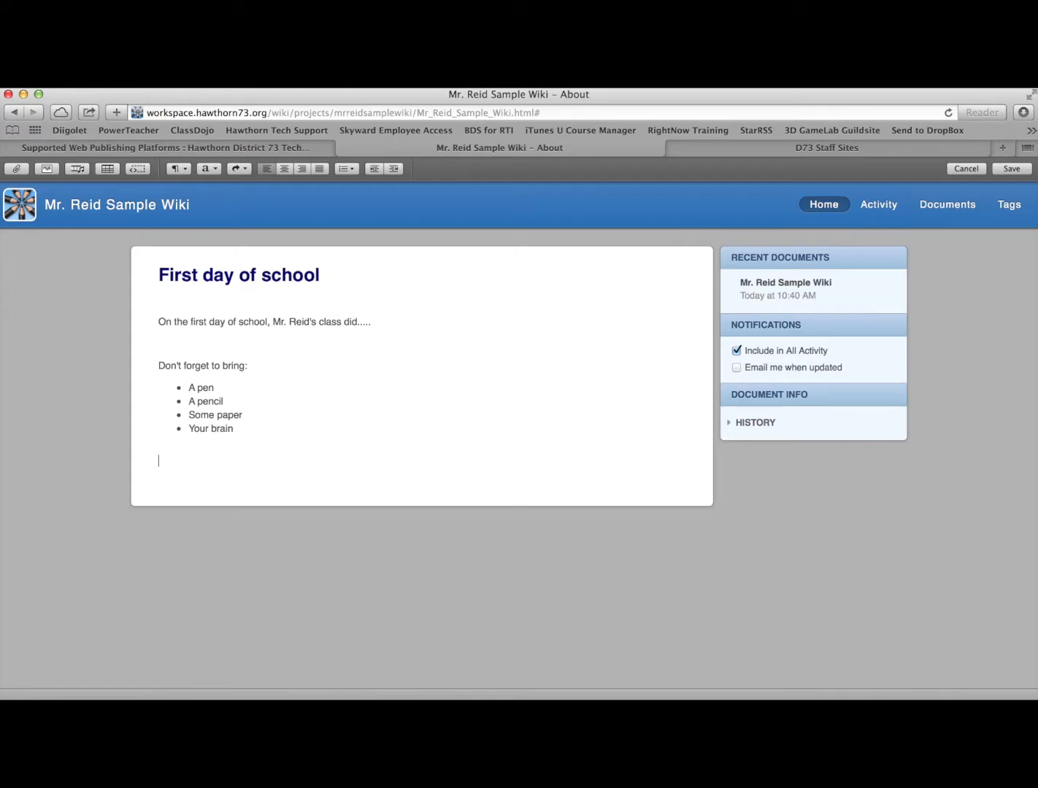
{"action": "type", "text": "Listen to Mr. Reid's welcome"}
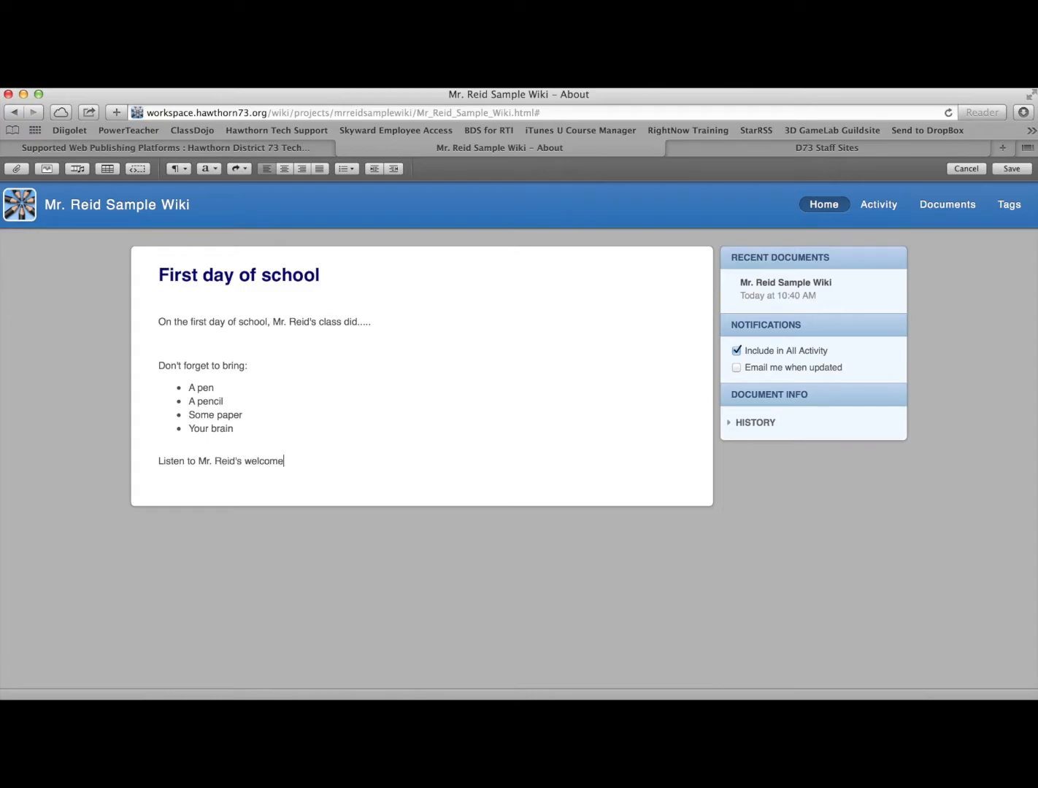
{"action": "type", "text": " message to students."}
{"action": "left_click", "coordinate": [77, 170]}
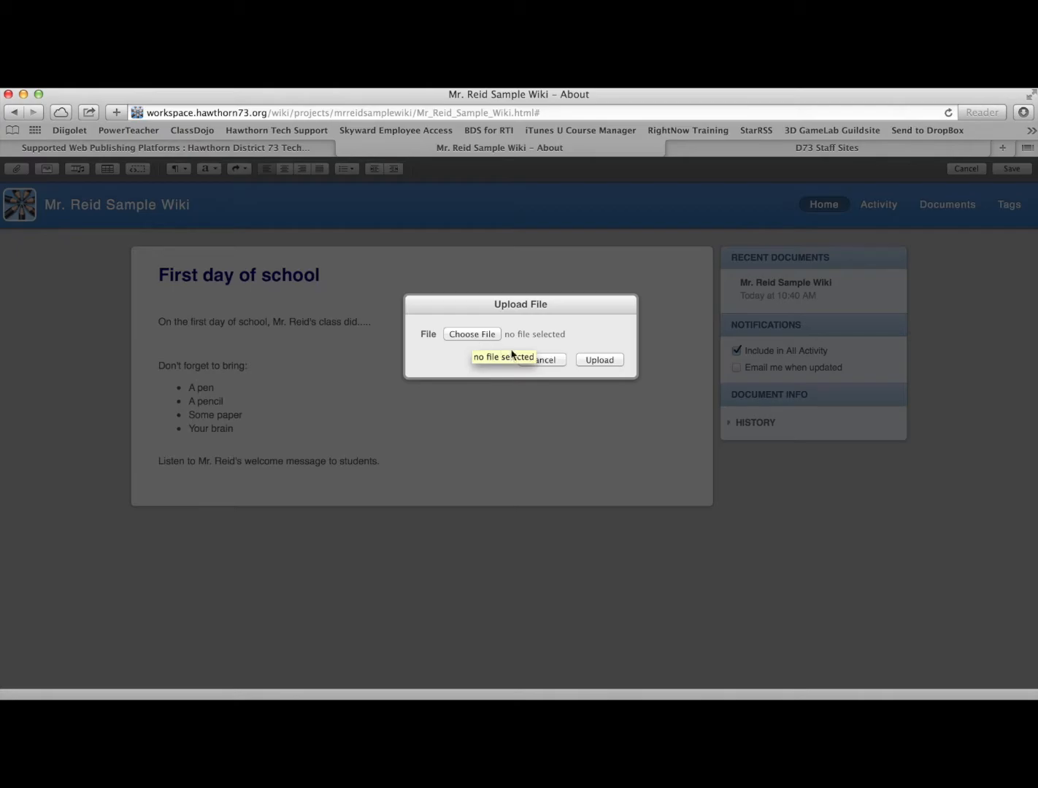
{"action": "left_click", "coordinate": [550, 360]}
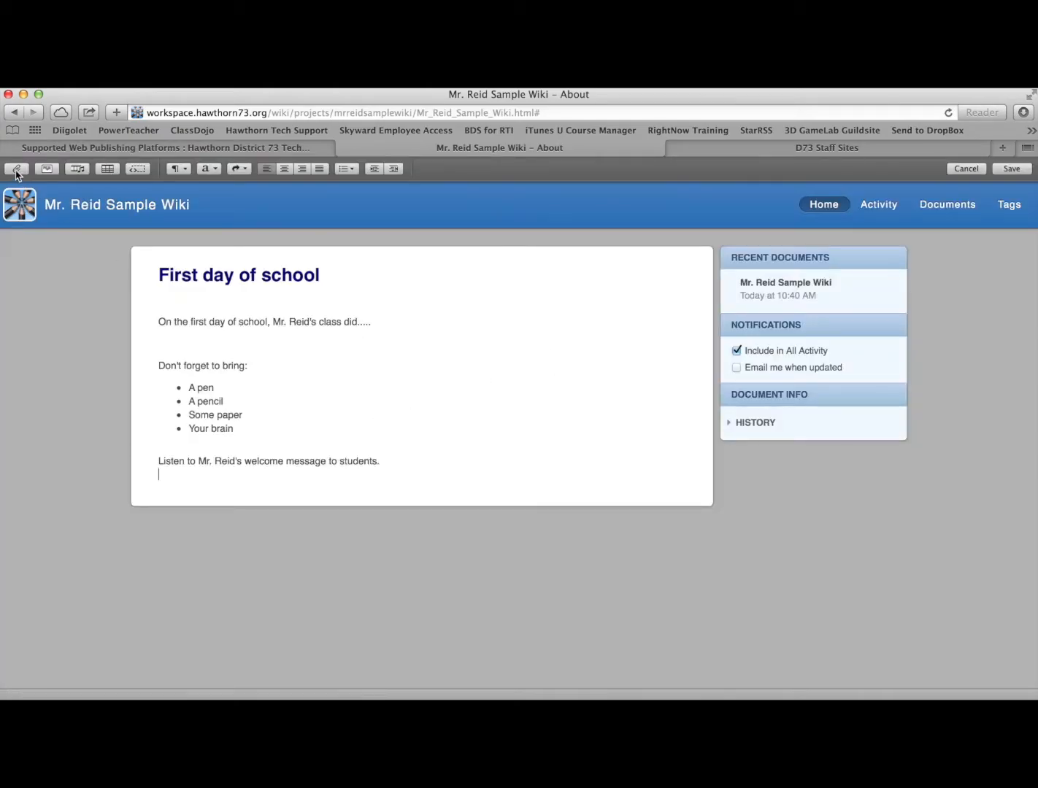
Below the welcome message line, add "Check out the introduction letter and the list of novels we will be reading this year."
{"action": "key", "text": "Return"}
{"action": "key", "text": "Return"}
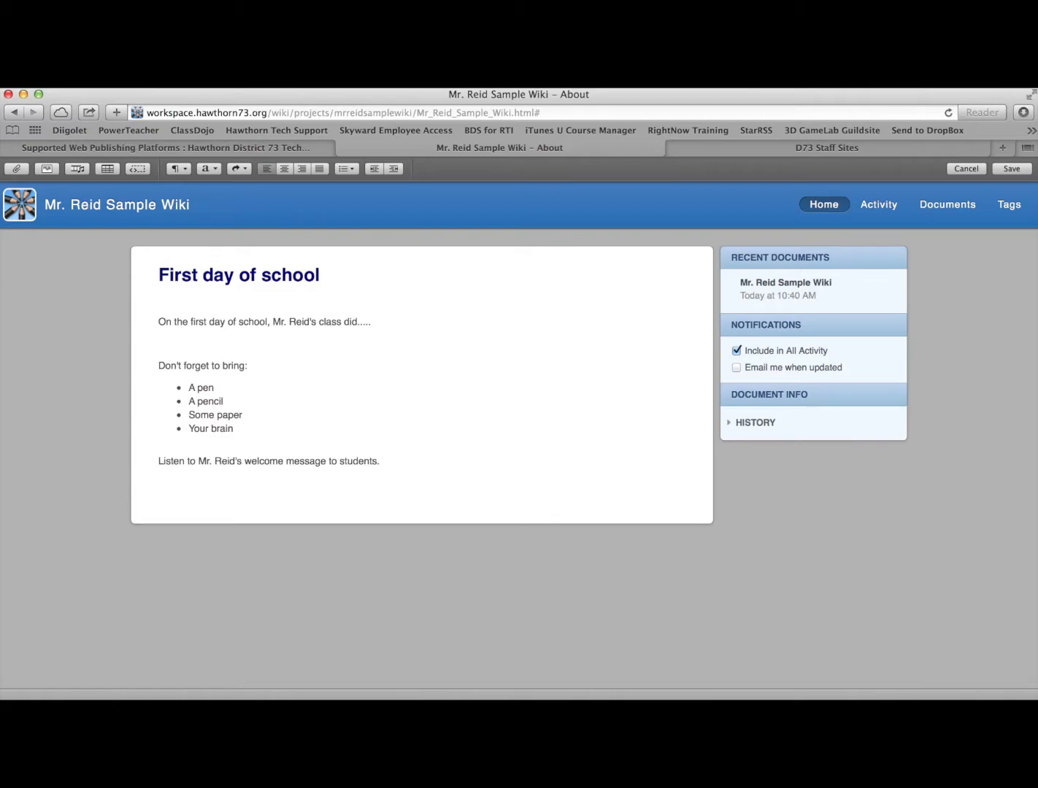
{"action": "type", "text": "Check out the introduction letter and"}
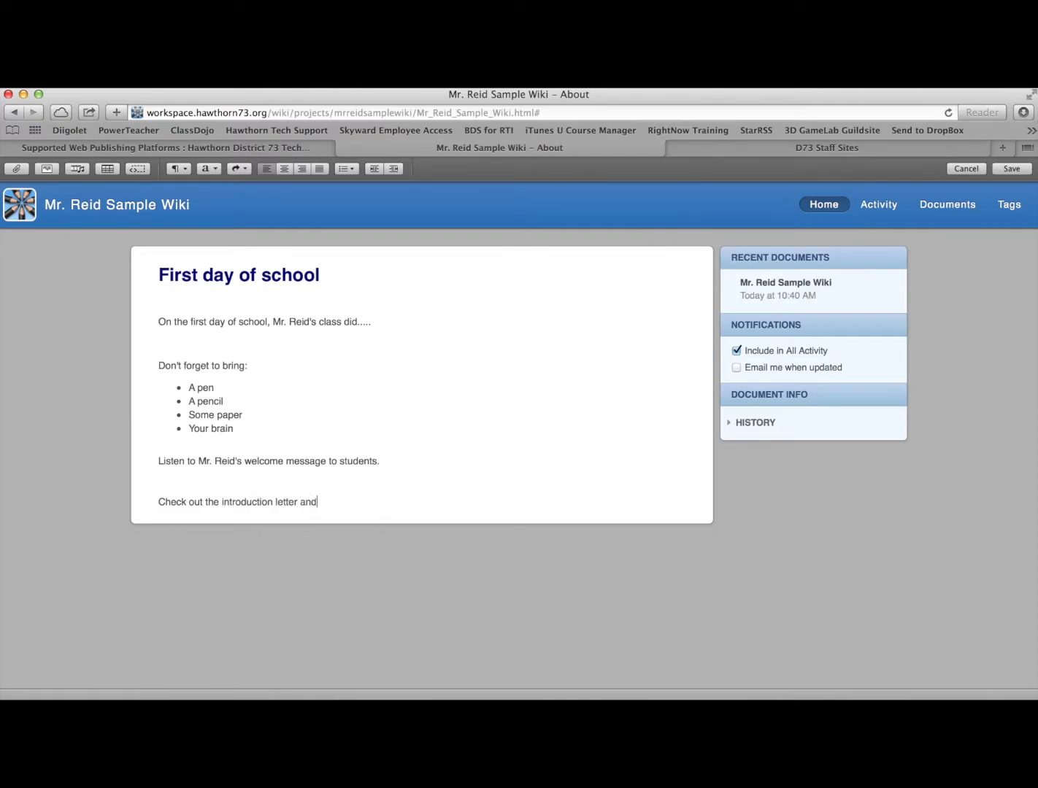
{"action": "type", "text": " the list of novels we will be reading this year."}
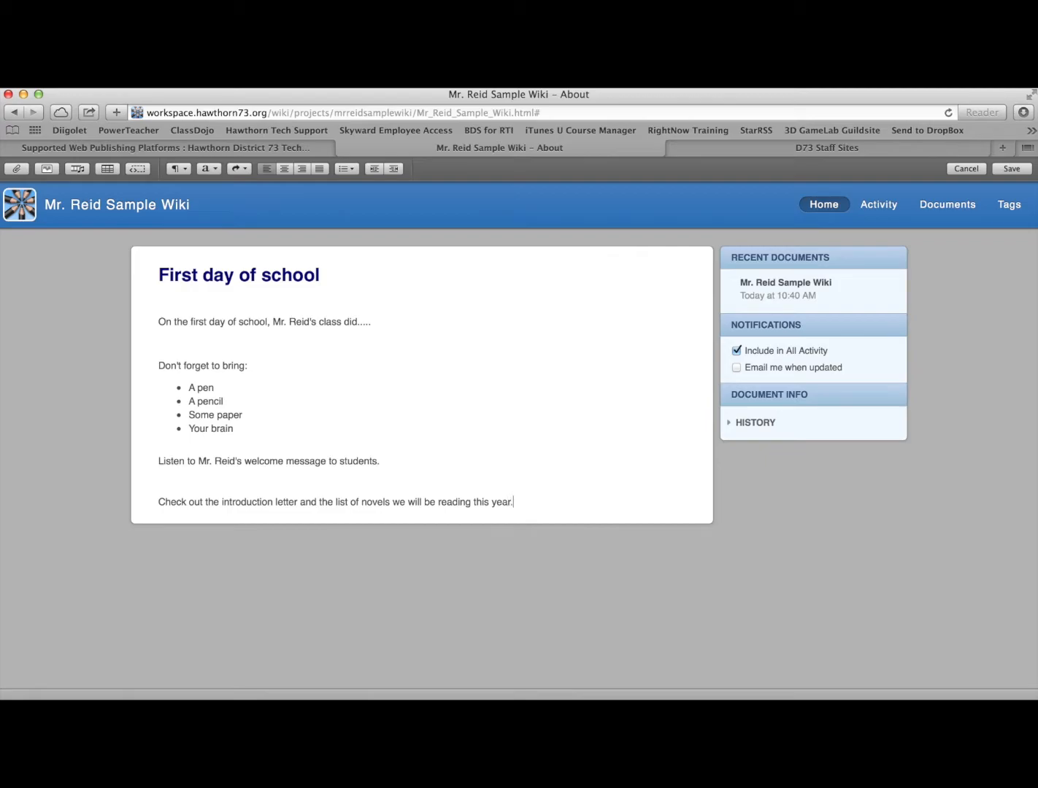
{"action": "key", "text": "Return"}
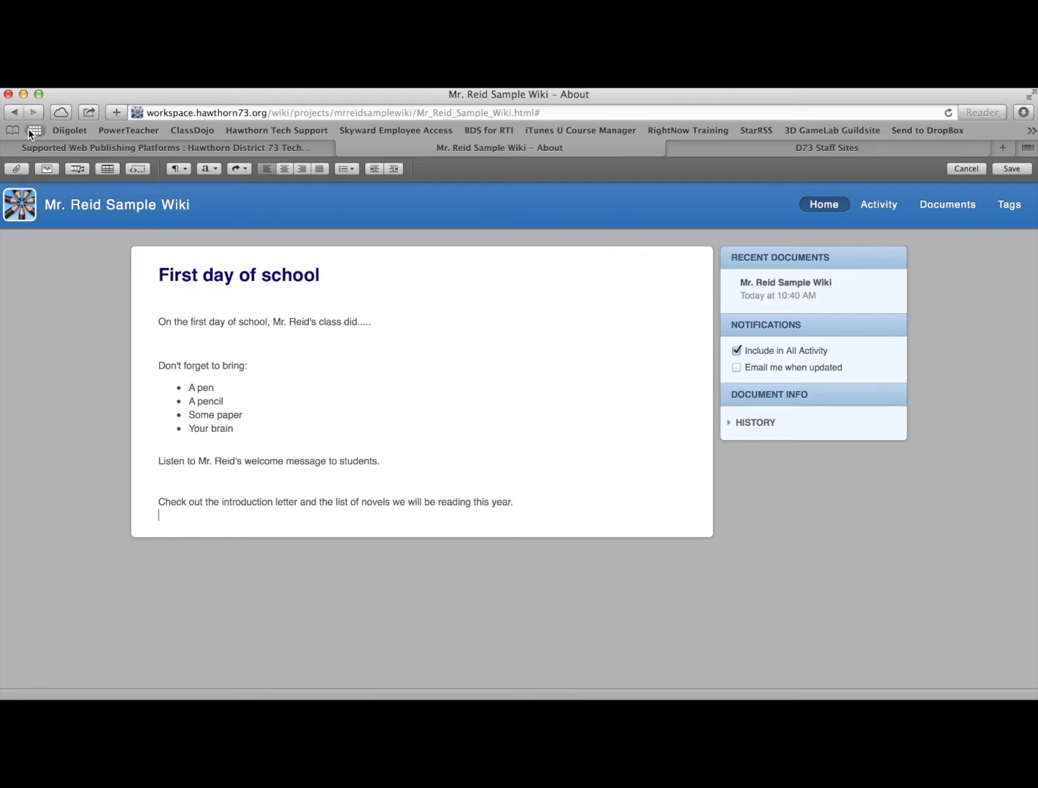
Look at the file upload for attachments, cancel it without choosing a file, and save the wiki home page
{"action": "left_click", "coordinate": [17, 169]}
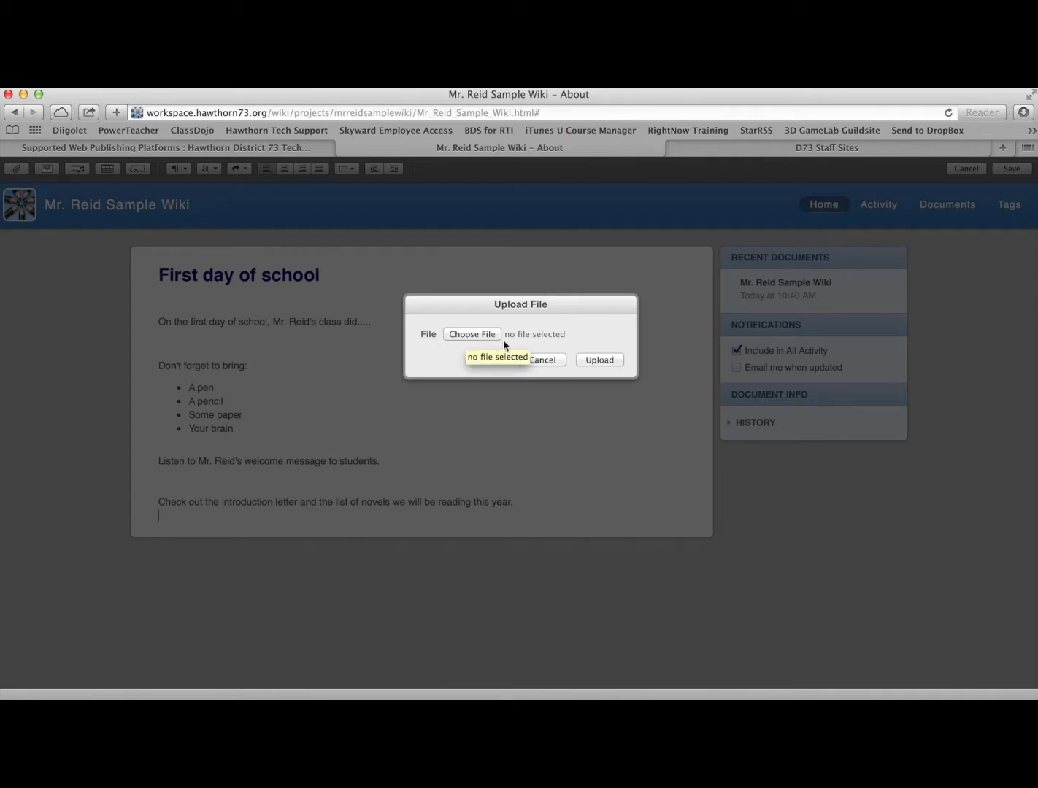
{"action": "left_click", "coordinate": [543, 361]}
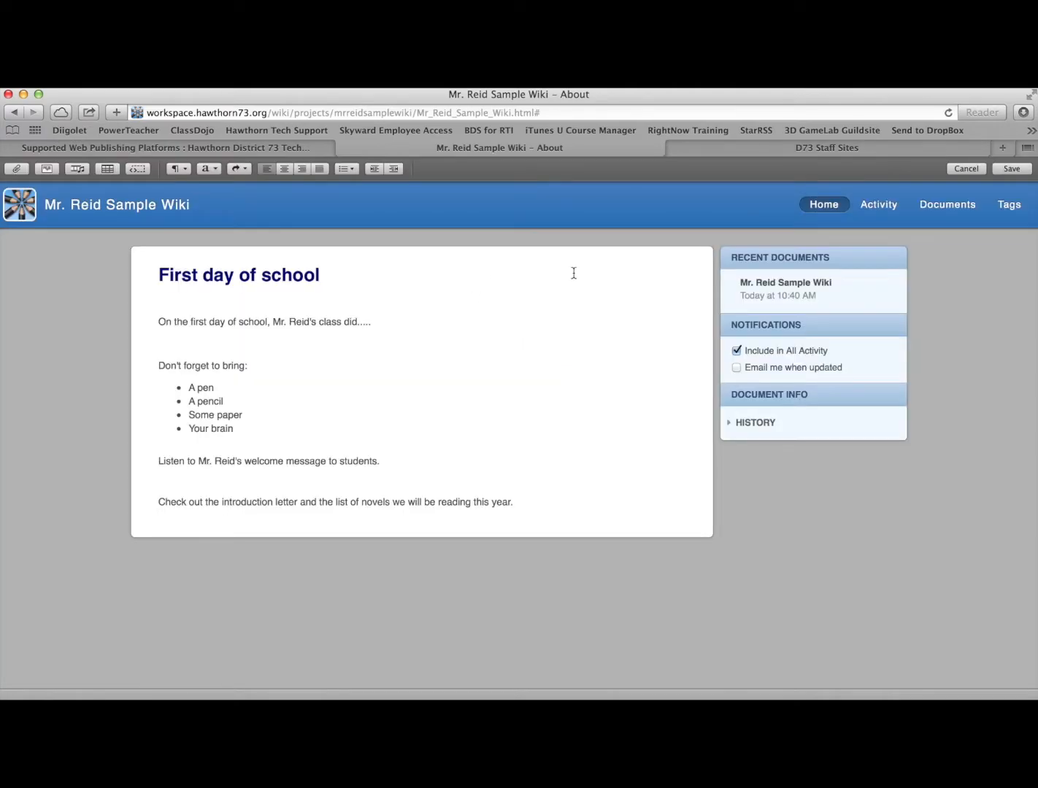
{"action": "left_click", "coordinate": [1011, 169]}
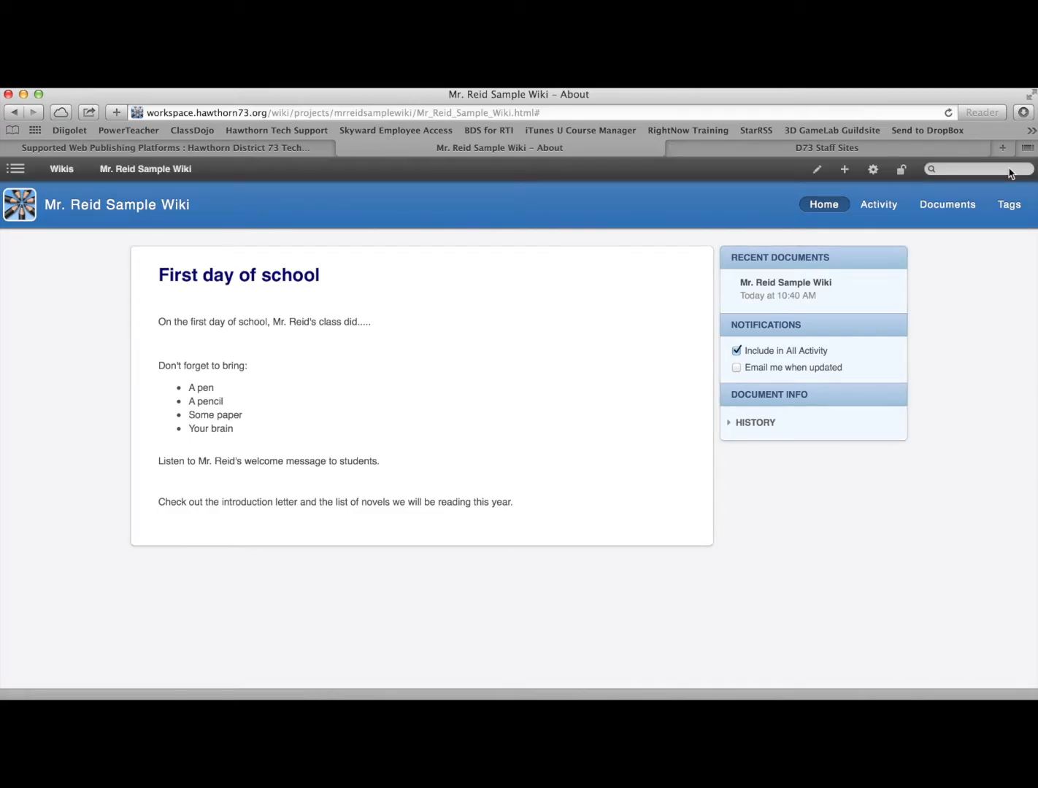
Add a new page titled "Homework Updates" to the wiki and delete its default body text
{"action": "left_click", "coordinate": [845, 171]}
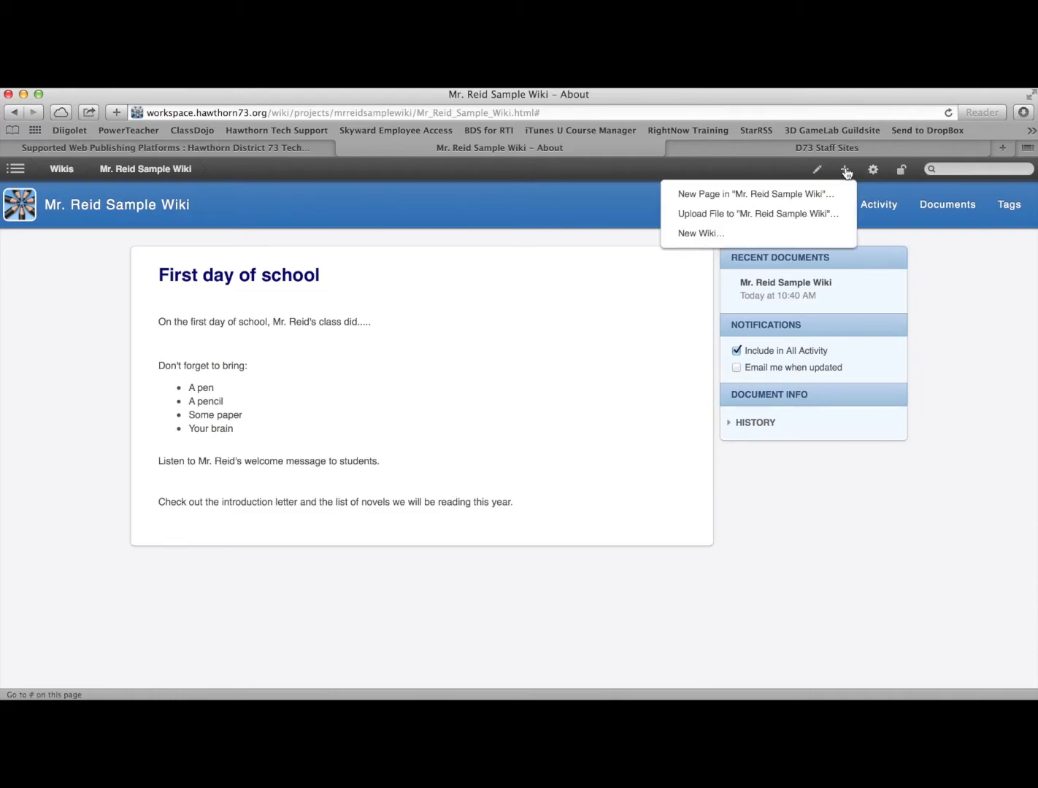
{"action": "left_click", "coordinate": [814, 201]}
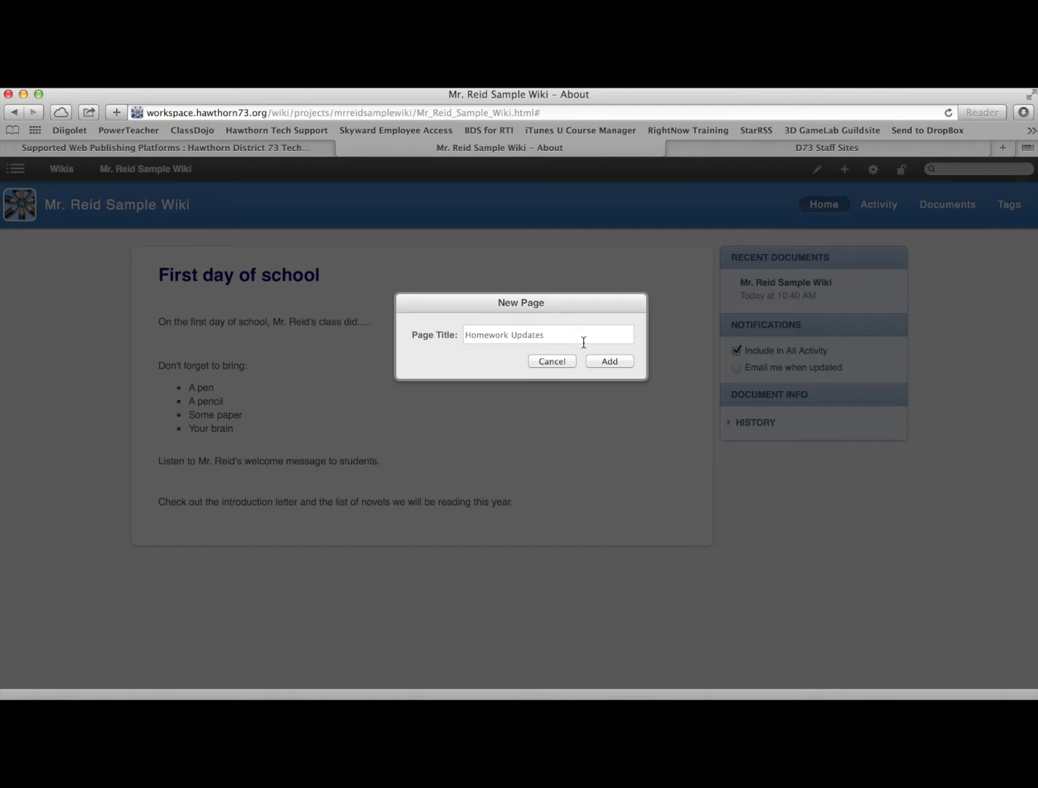
{"action": "left_click", "coordinate": [611, 363]}
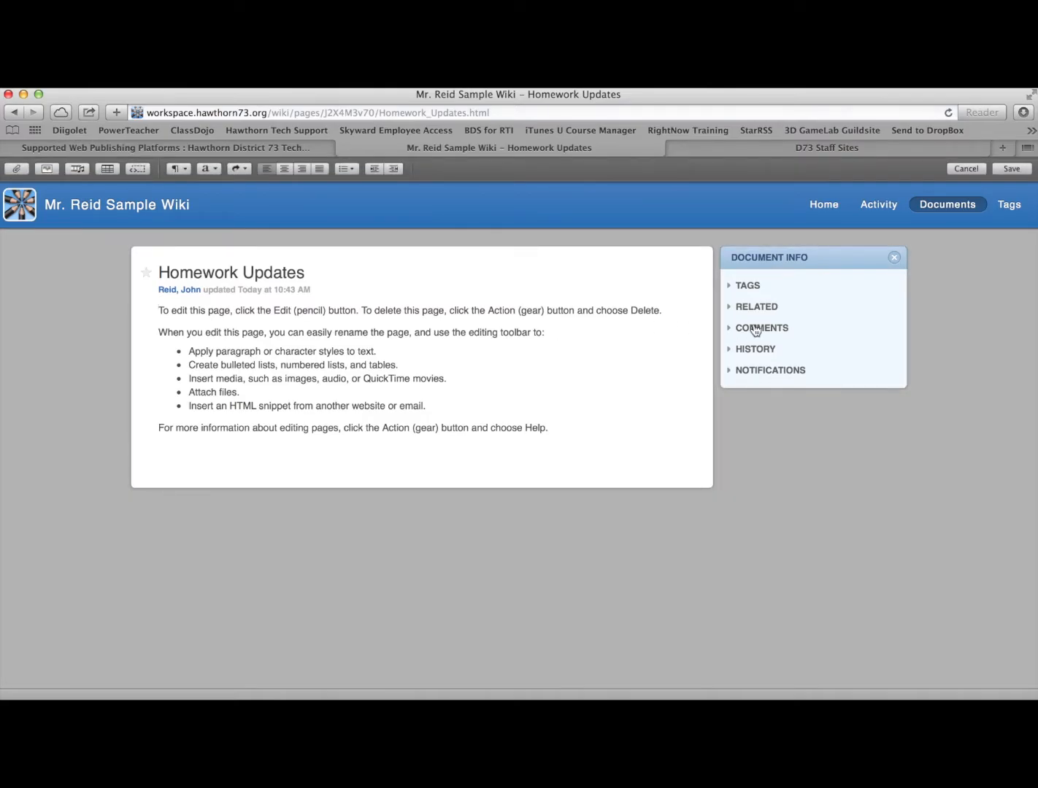
{"action": "left_click_drag", "start_coordinate": [556, 424], "coordinate": [151, 283]}
{"action": "key", "text": "BackSpace"}
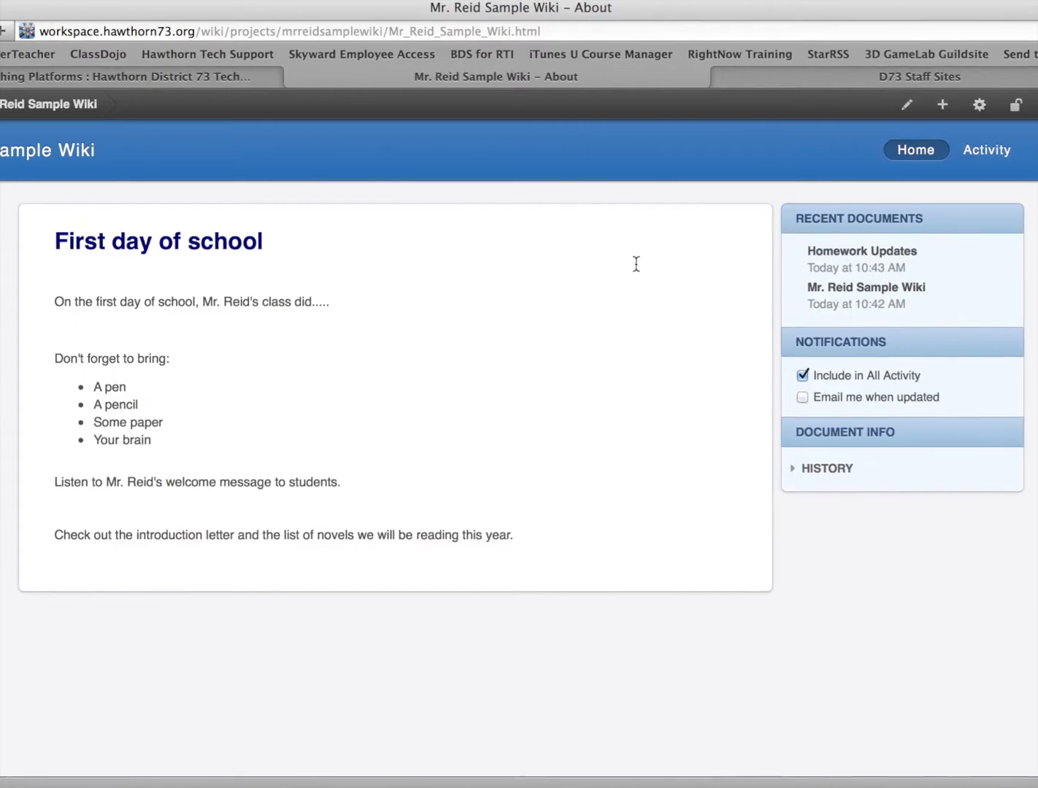
Edit the wiki home page and add "If you are looking for homework updates, please click here." below the "First day of school" heading
{"action": "left_click", "coordinate": [923, 108]}
{"action": "left_click", "coordinate": [323, 274]}
{"action": "type", "text": "If you"}
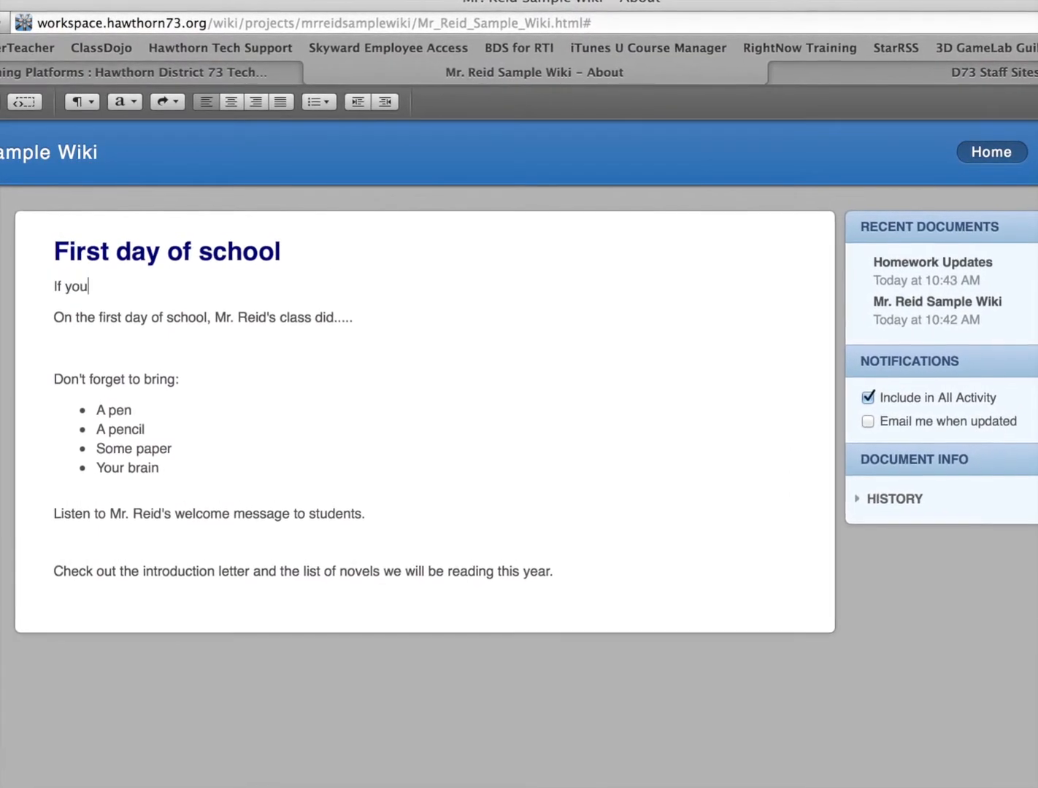
{"action": "type", "text": " are looking for"}
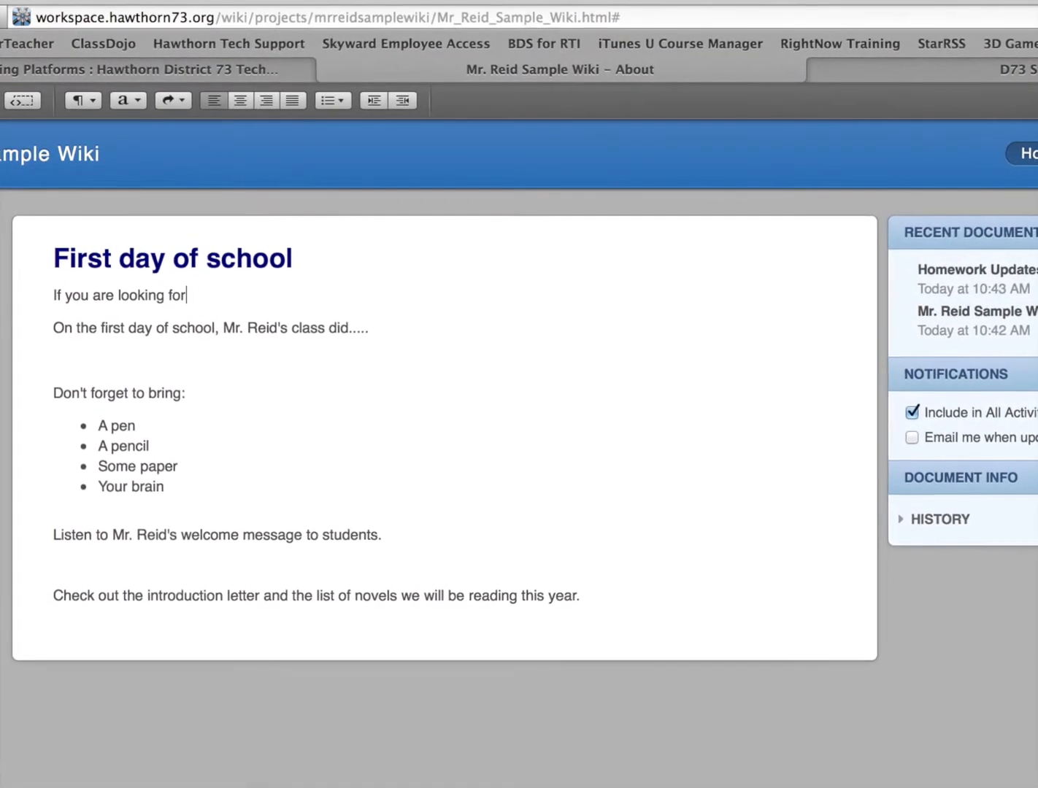
{"action": "type", "text": " homework "}
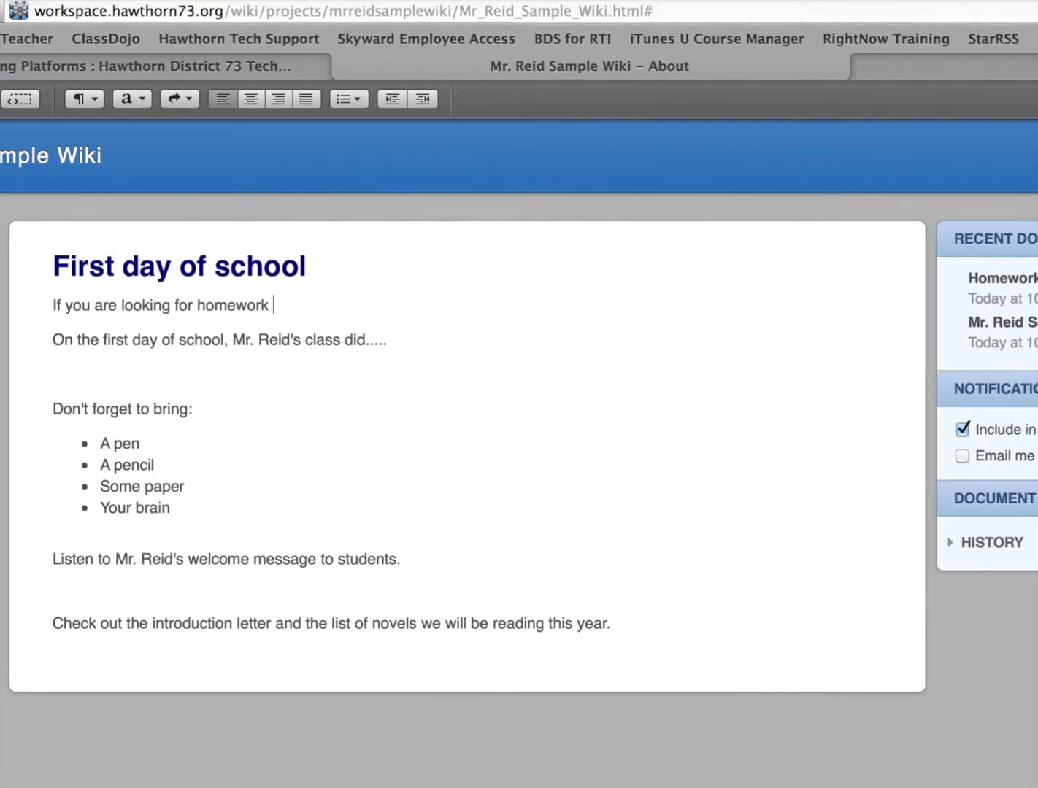
{"action": "type", "text": "updates, please"}
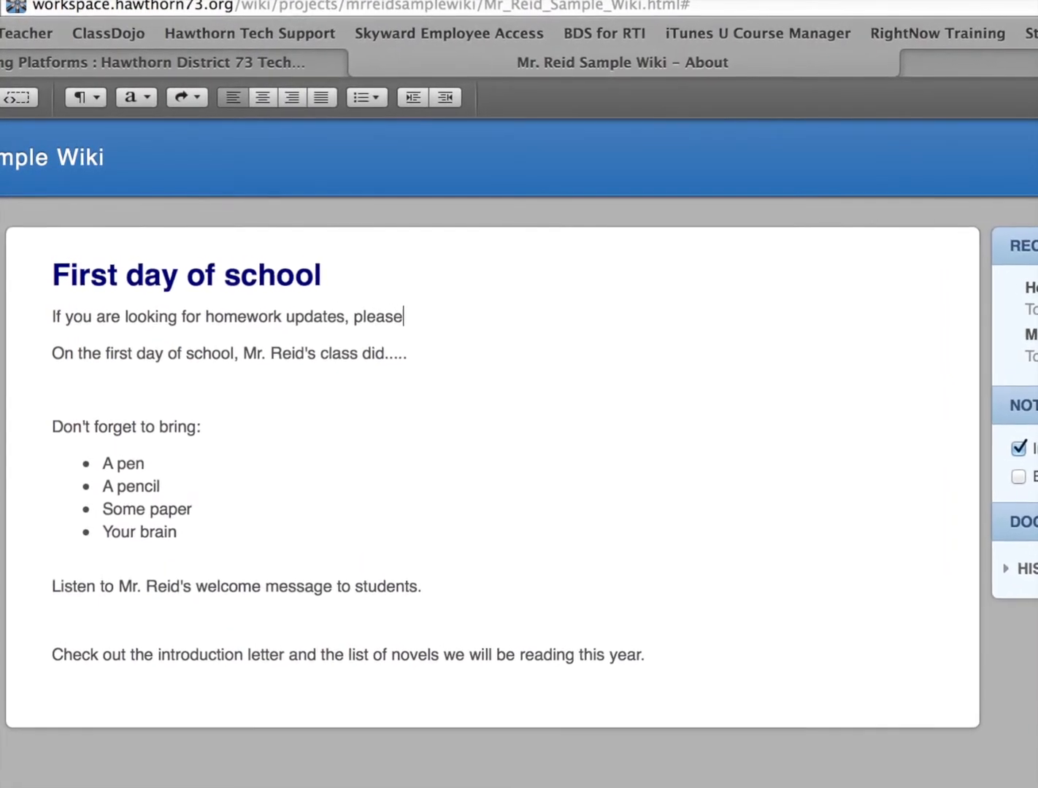
{"action": "type", "text": " click here."}
Link "please click here." to the Homework Updates page, save the home page and follow the link
{"action": "left_click_drag", "start_coordinate": [539, 351], "coordinate": [398, 350]}
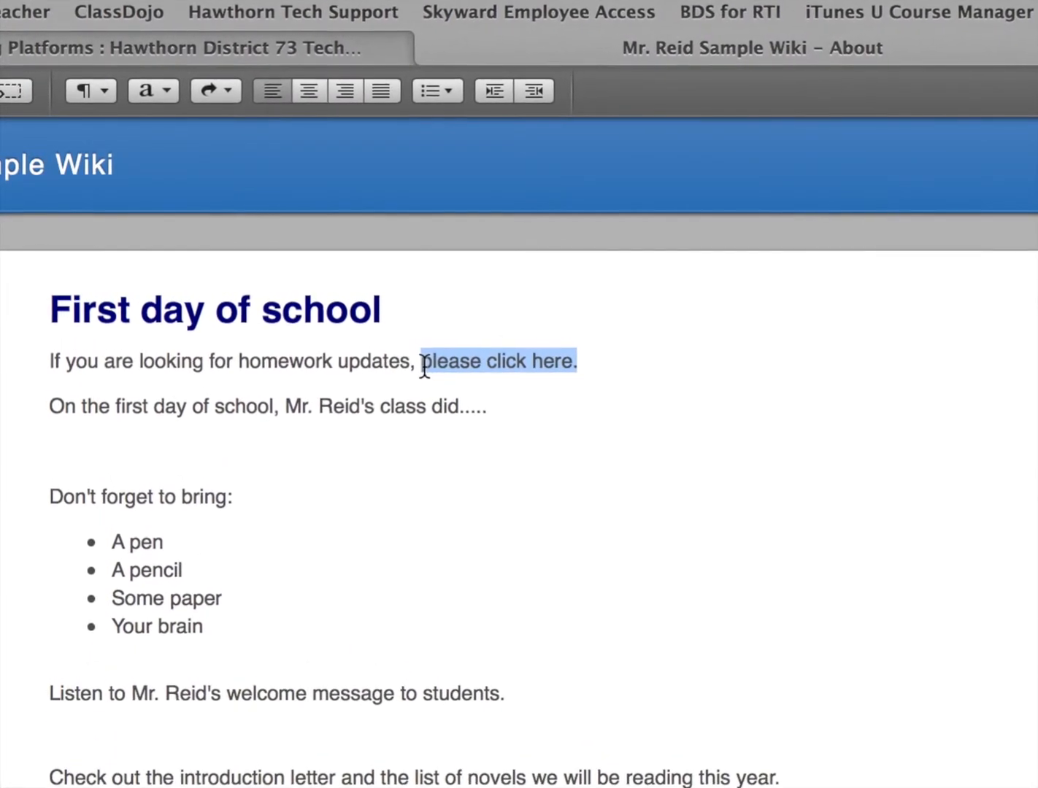
{"action": "left_click", "coordinate": [228, 91]}
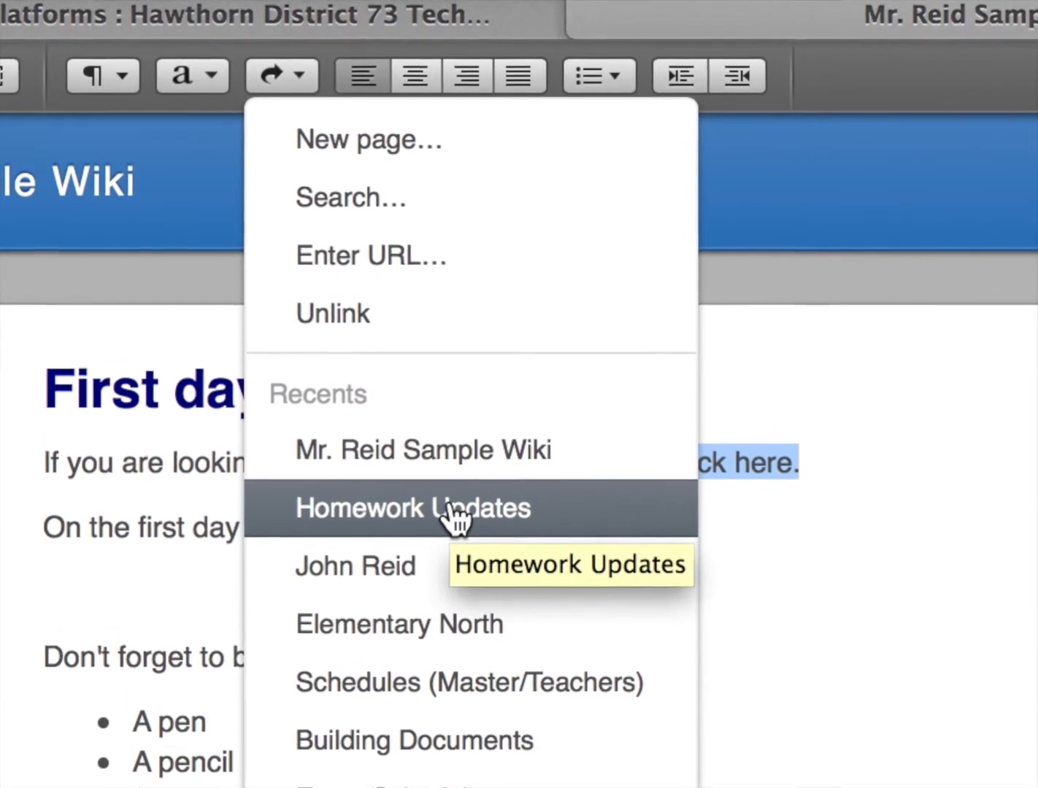
{"action": "left_click", "coordinate": [454, 511]}
{"action": "left_click", "coordinate": [932, 471]}
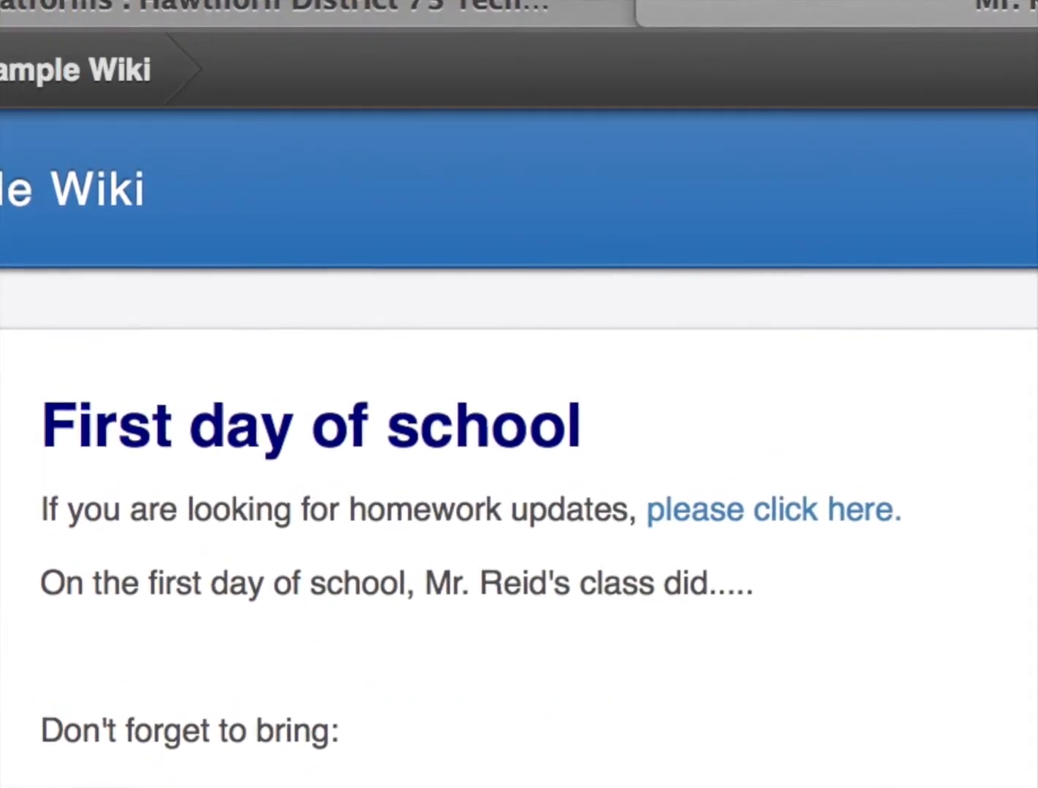
{"action": "left_click", "coordinate": [768, 527]}
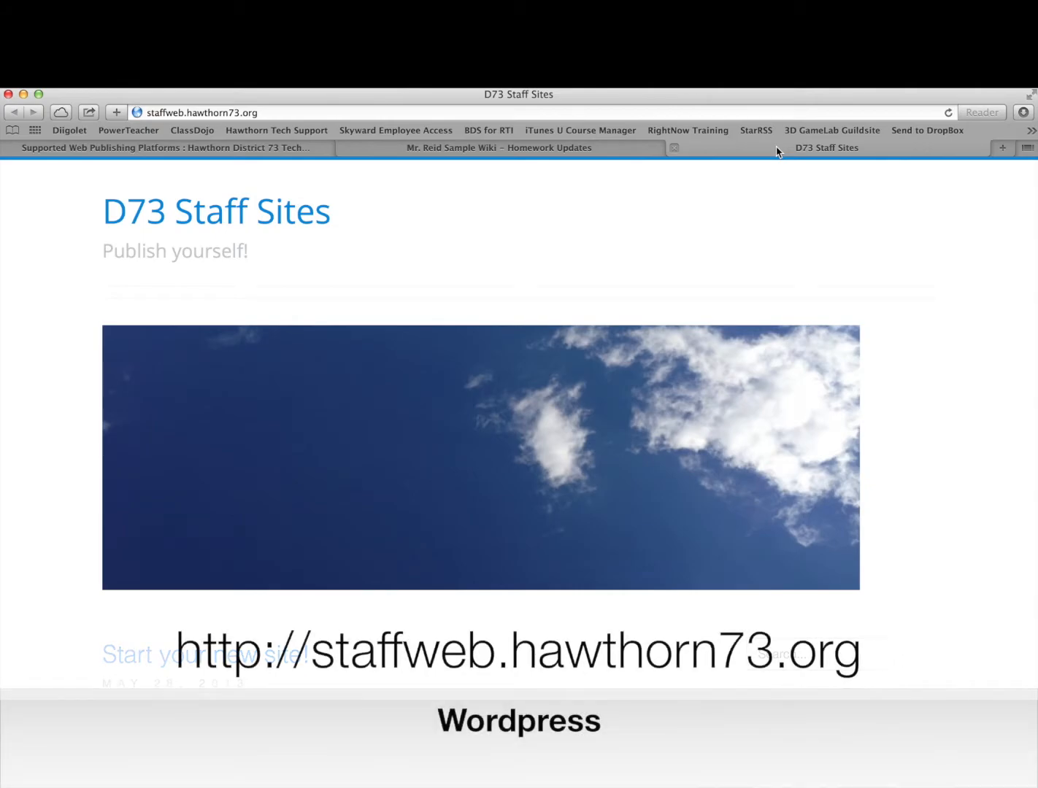
On the D73 Staff Sites WordPress page, follow the link for starting a new site and log in with the network account
{"action": "scroll", "coordinate": [732, 357], "scroll_direction": "down", "scroll_amount": 5}
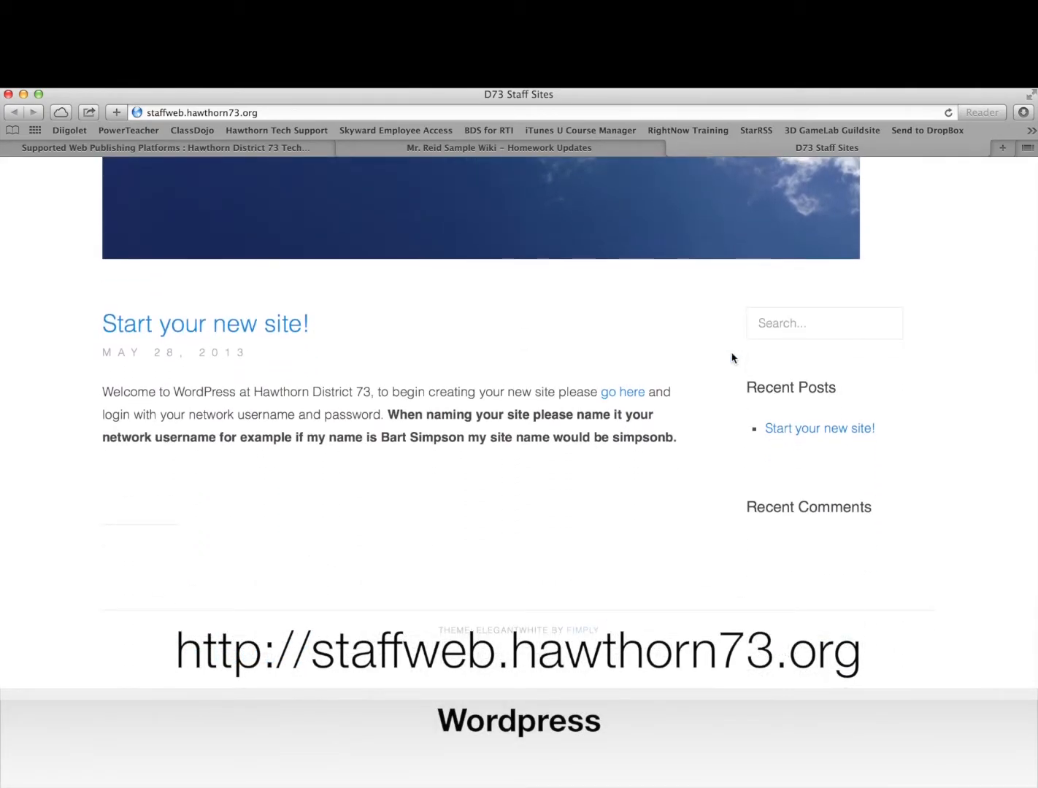
{"action": "left_click", "coordinate": [619, 394]}
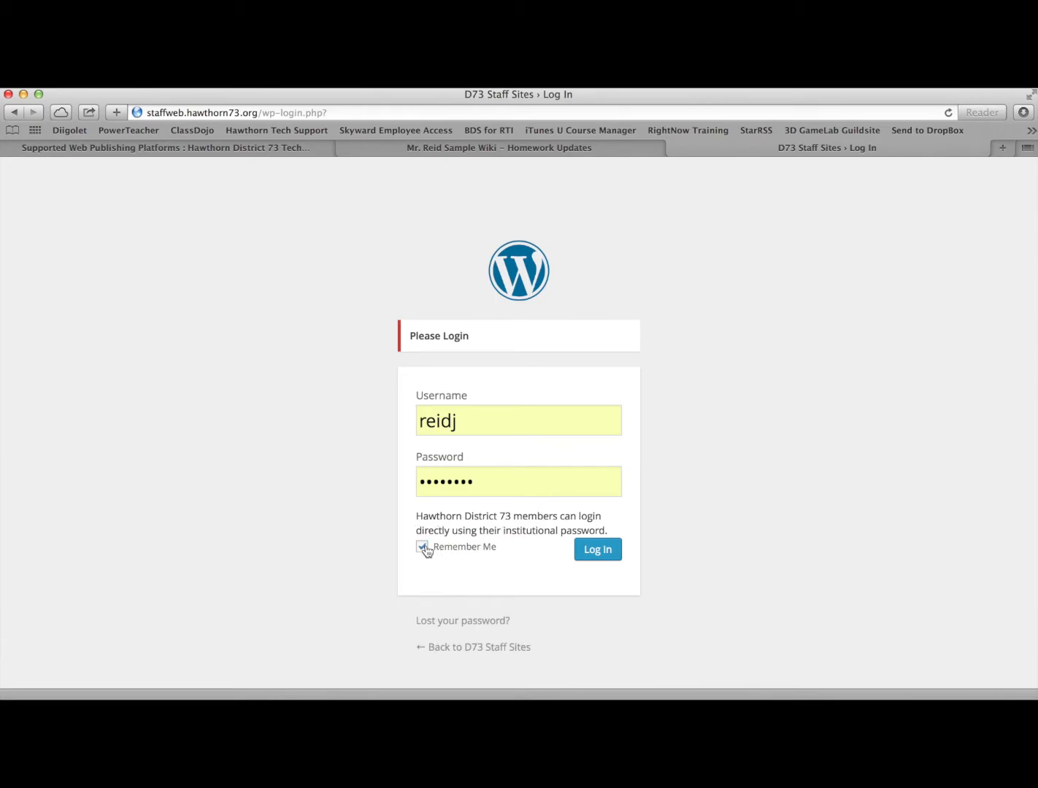
{"action": "left_click", "coordinate": [597, 550]}
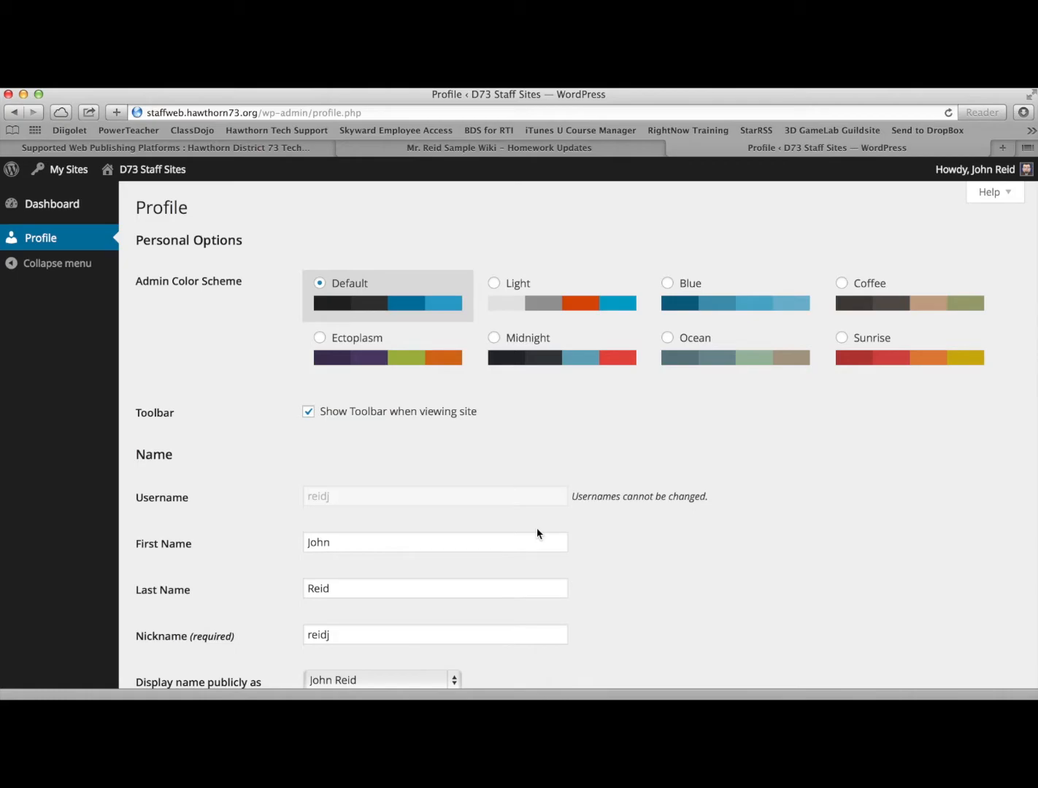
Go from the dashboard to the list of own sites and open the form for creating a new site
{"action": "left_click", "coordinate": [54, 206]}
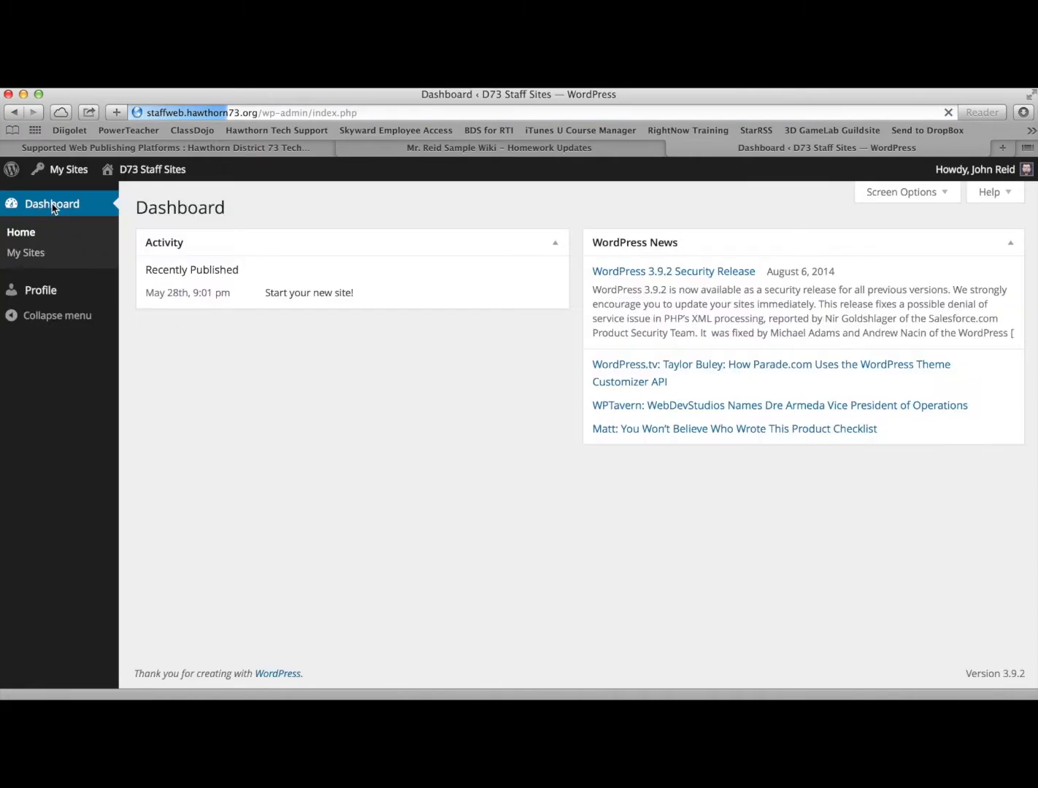
{"action": "left_click", "coordinate": [27, 254]}
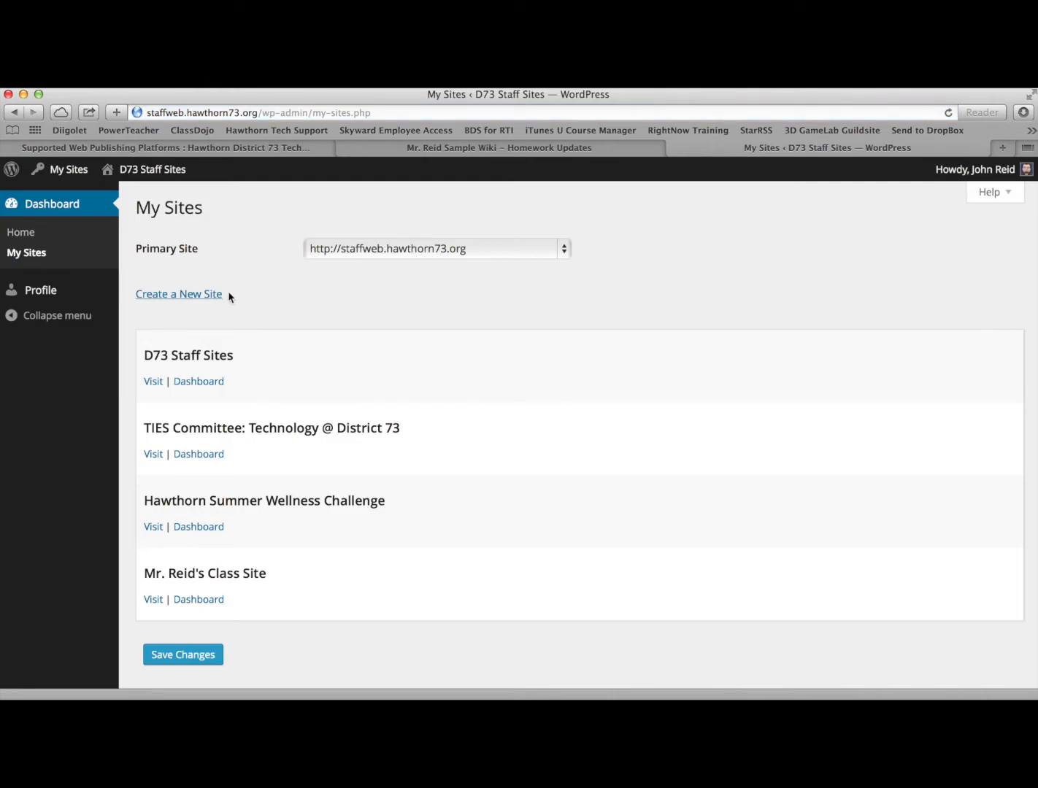
{"action": "left_click", "coordinate": [189, 295]}
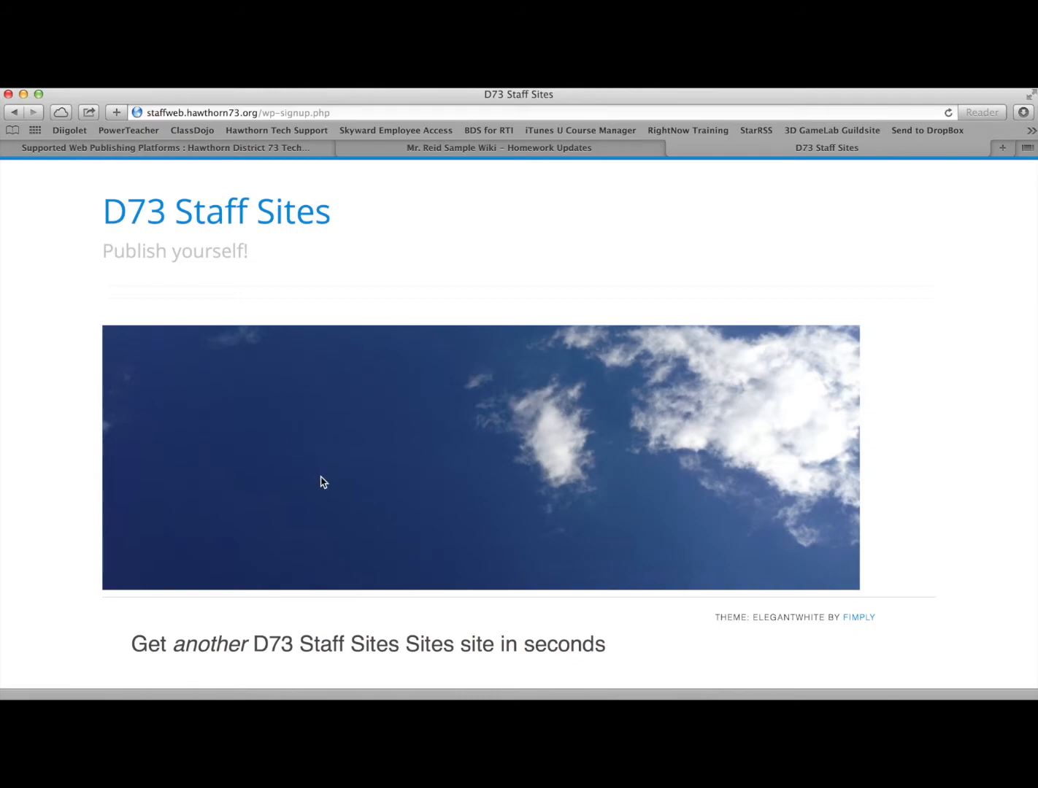
Create a site with the site name "yournetworkusername" and the title of the teacher's class site
{"action": "scroll", "coordinate": [326, 487], "scroll_direction": "down", "scroll_amount": 5}
{"action": "scroll", "coordinate": [328, 489], "scroll_direction": "down", "scroll_amount": 3}
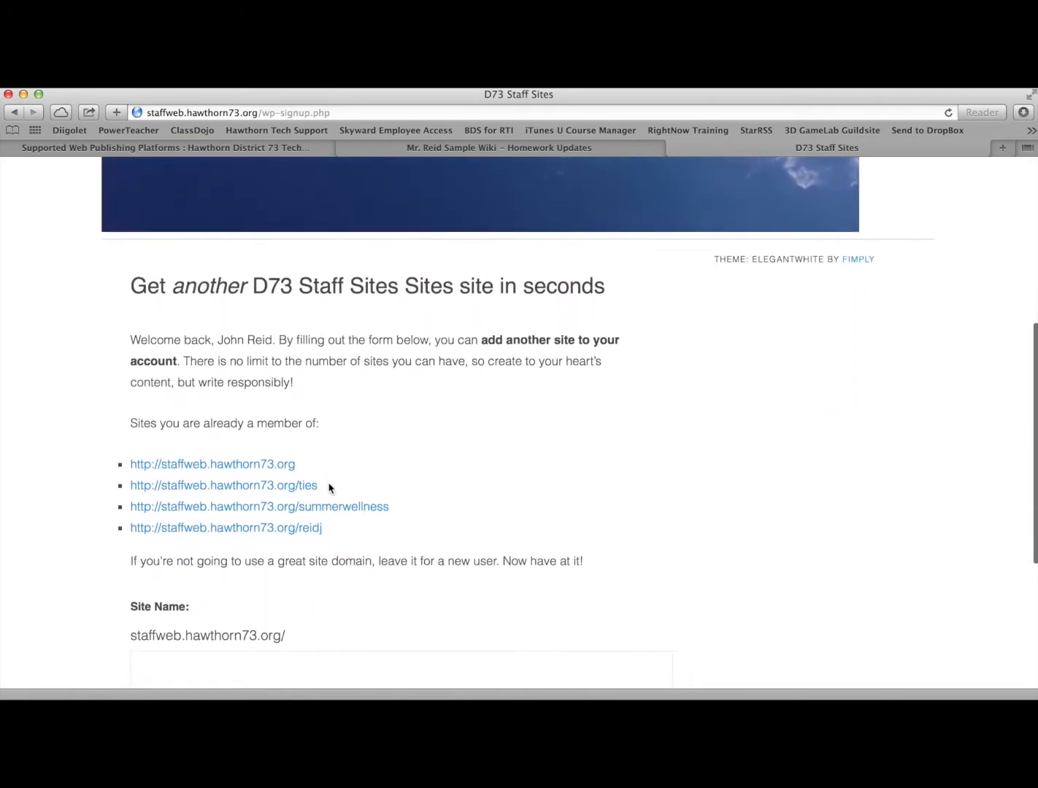
{"action": "scroll", "coordinate": [328, 486], "scroll_direction": "down", "scroll_amount": 3}
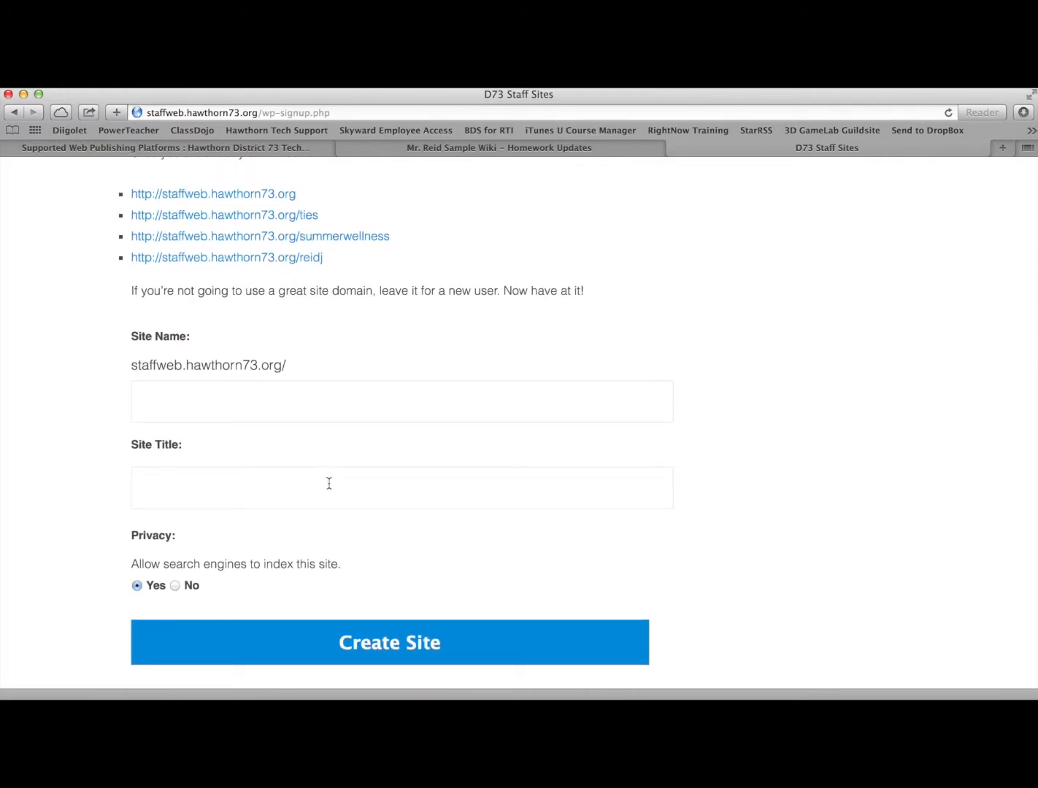
{"action": "left_click", "coordinate": [265, 398]}
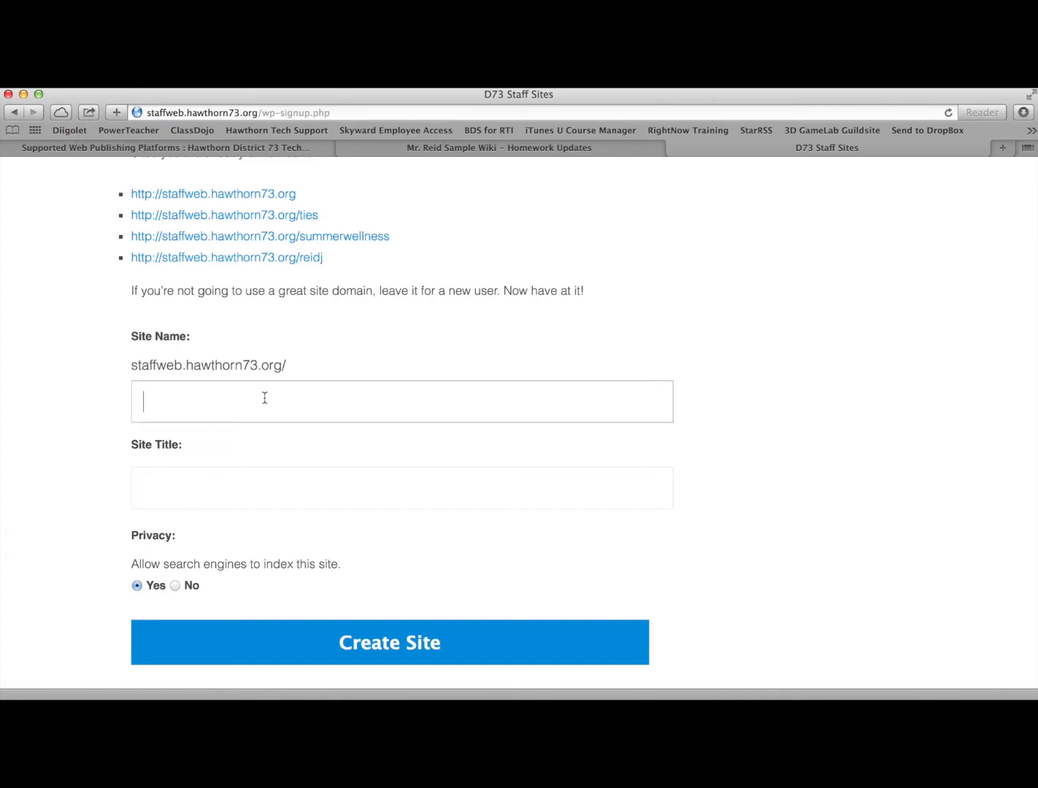
{"action": "type", "text": "yournetworkusername"}
{"action": "key", "text": "Tab"}
{"action": "type", "text": "Mr. Reid's Class Site"}
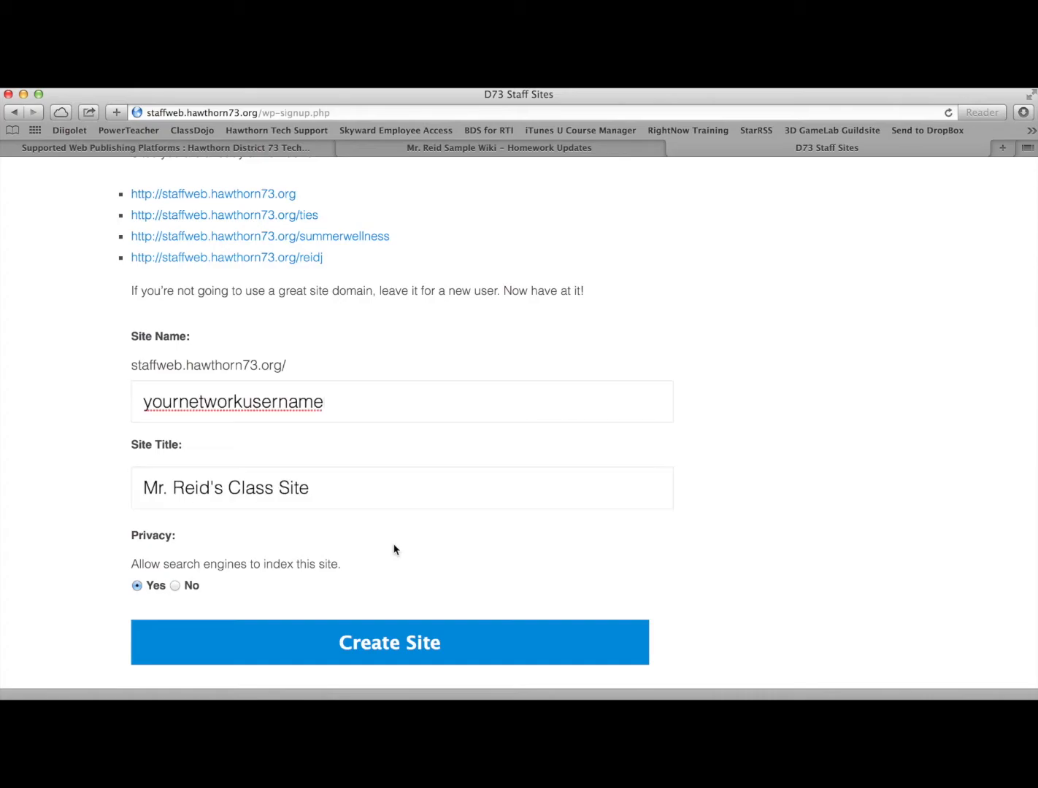
{"action": "left_click", "coordinate": [403, 642]}
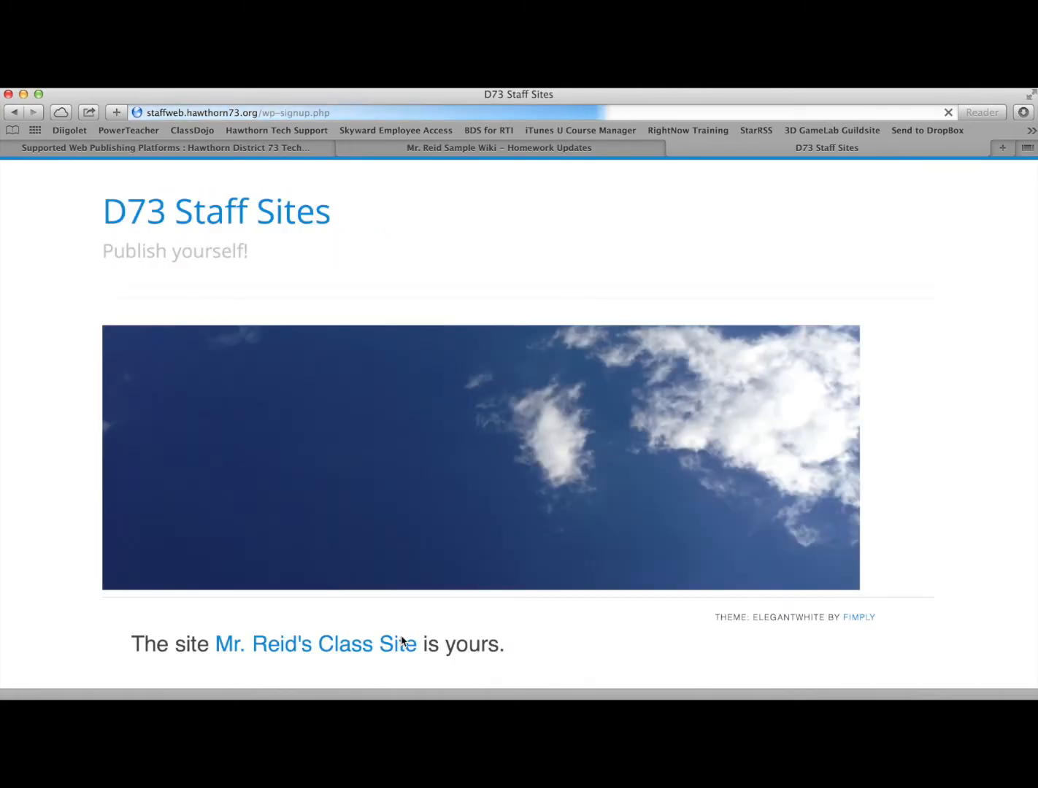
Visit the newly created class site at staffweb.hawthorn73.org/yournetworkusername/ and open its dashboard
{"action": "scroll", "coordinate": [443, 621], "scroll_direction": "down", "scroll_amount": 3}
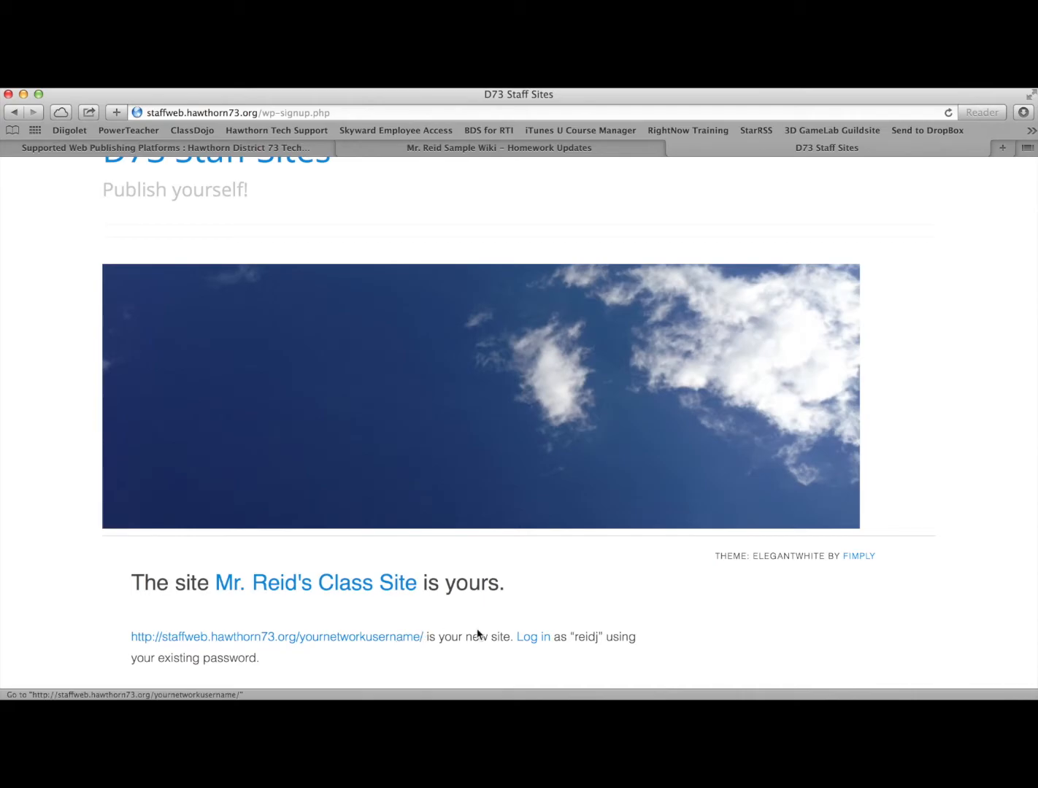
{"action": "left_click", "coordinate": [352, 638]}
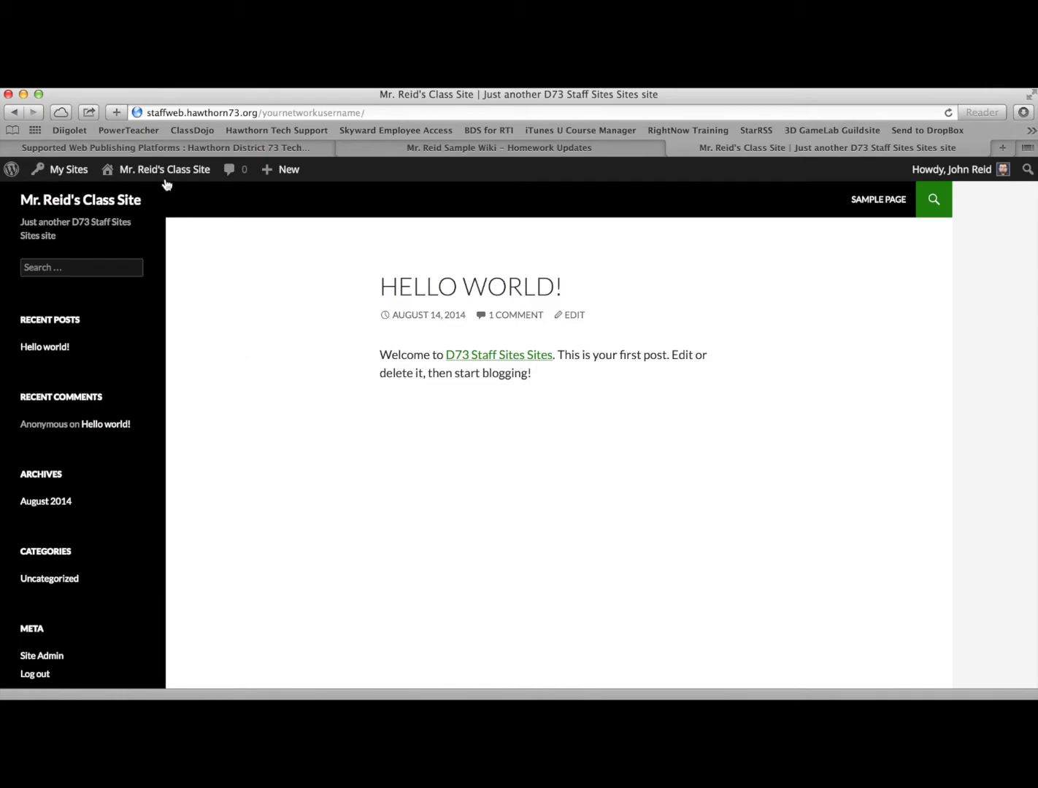
{"action": "mouse_move", "coordinate": [163, 173]}
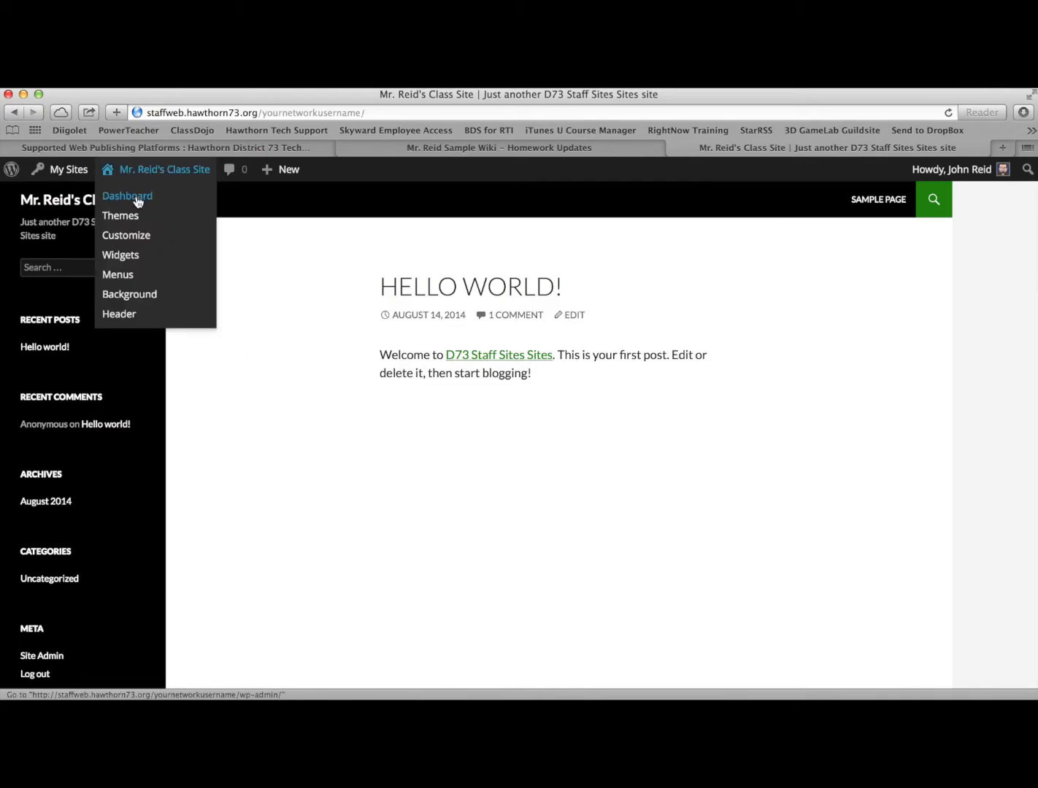
{"action": "left_click", "coordinate": [137, 200]}
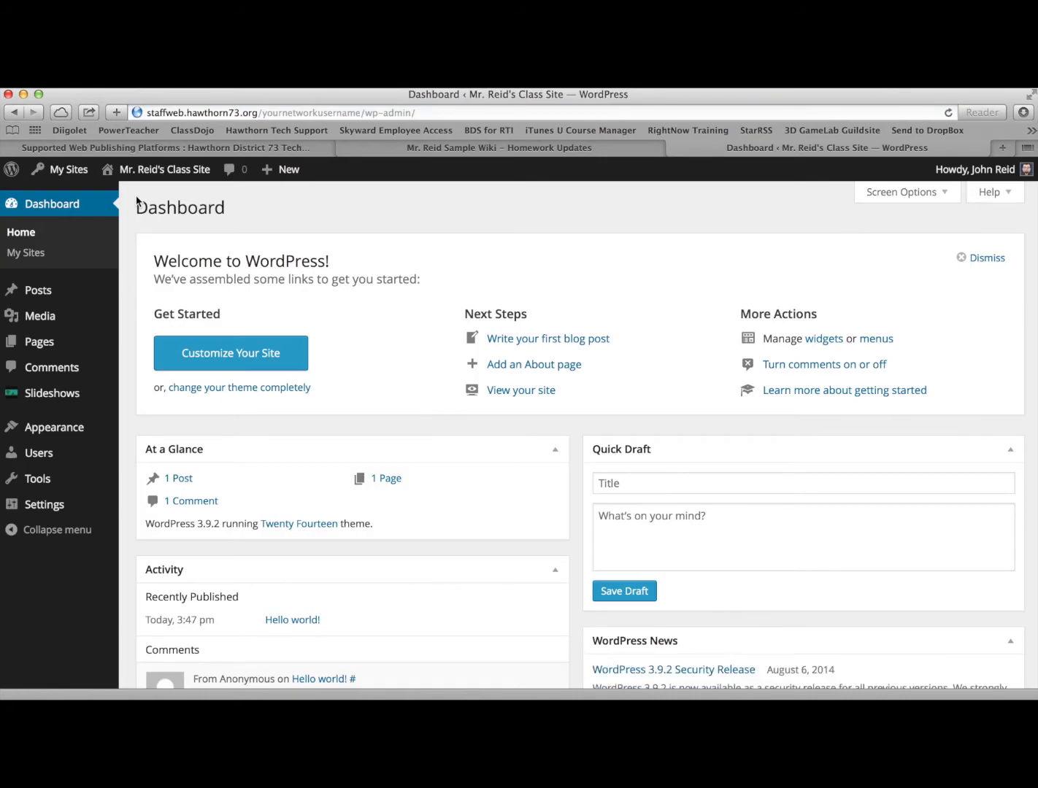
Examine the site customization options and the Twenty Fourteen theme description, and return to the dashboard
{"action": "left_click", "coordinate": [244, 354]}
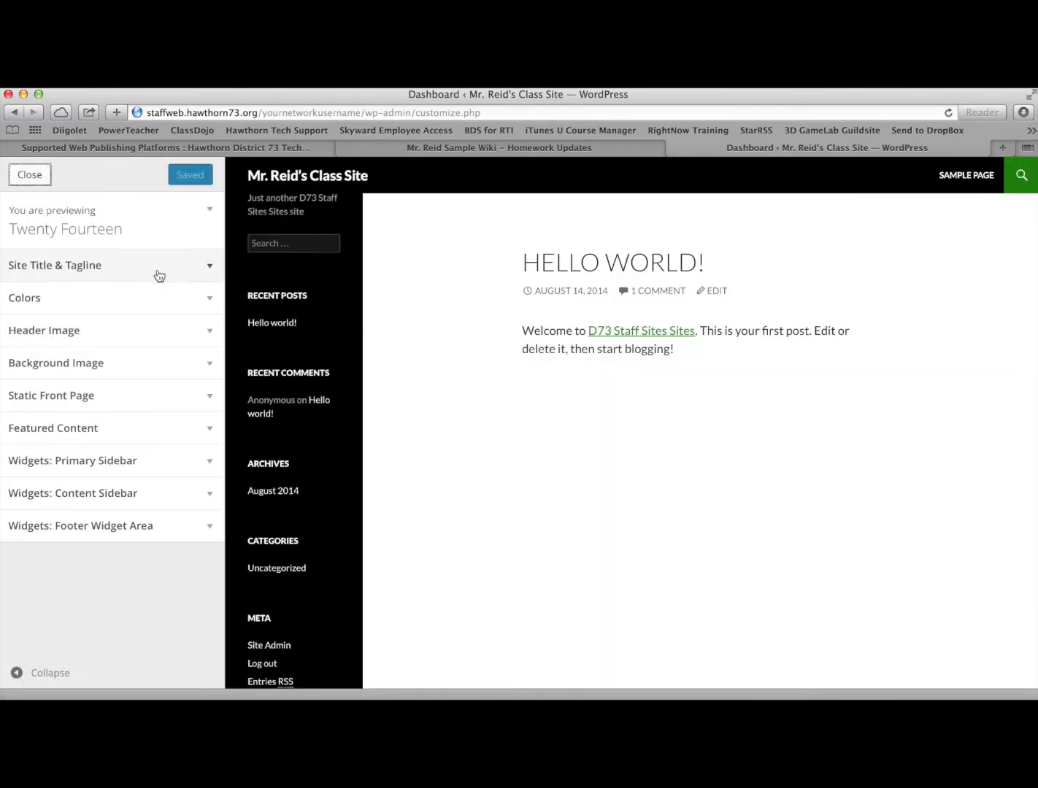
{"action": "left_click", "coordinate": [179, 219]}
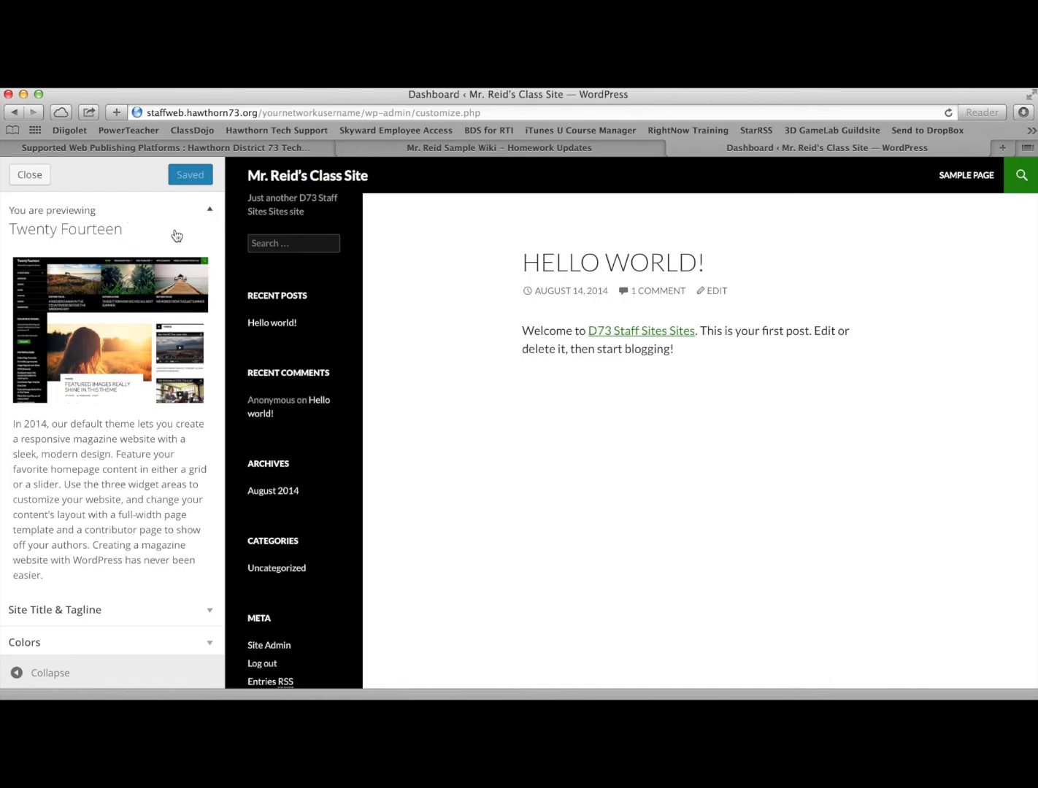
{"action": "scroll", "coordinate": [159, 353], "scroll_direction": "down", "scroll_amount": 5}
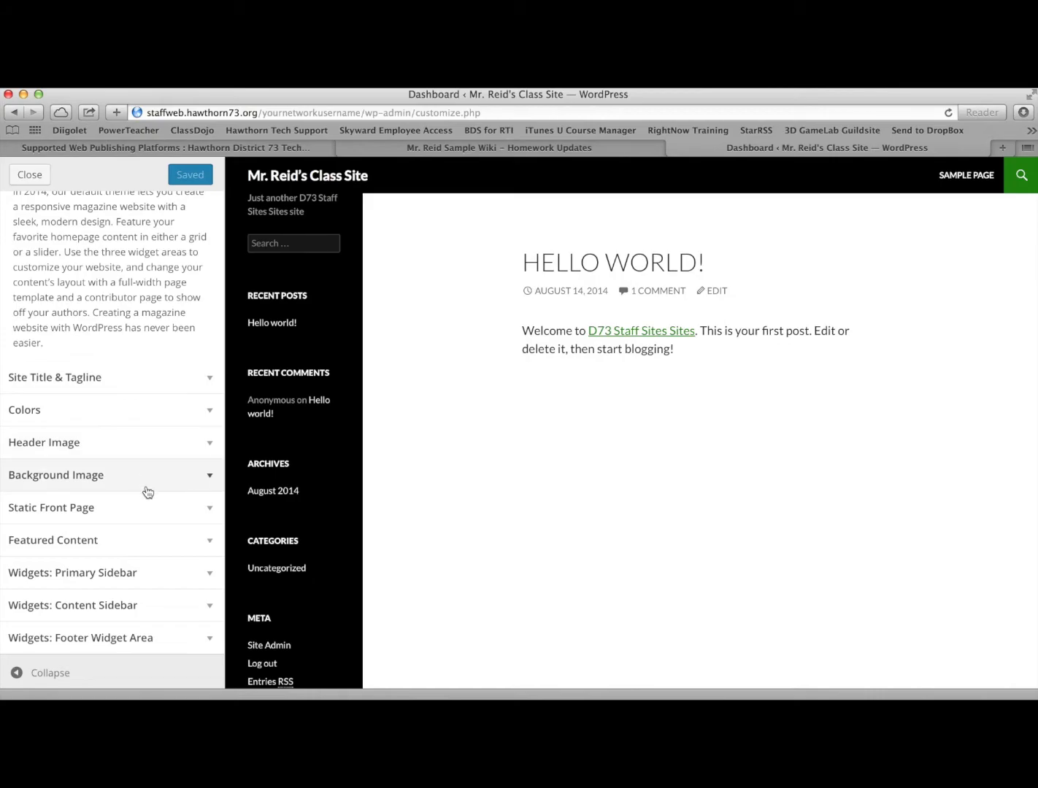
{"action": "scroll", "coordinate": [146, 376], "scroll_direction": "up", "scroll_amount": 5}
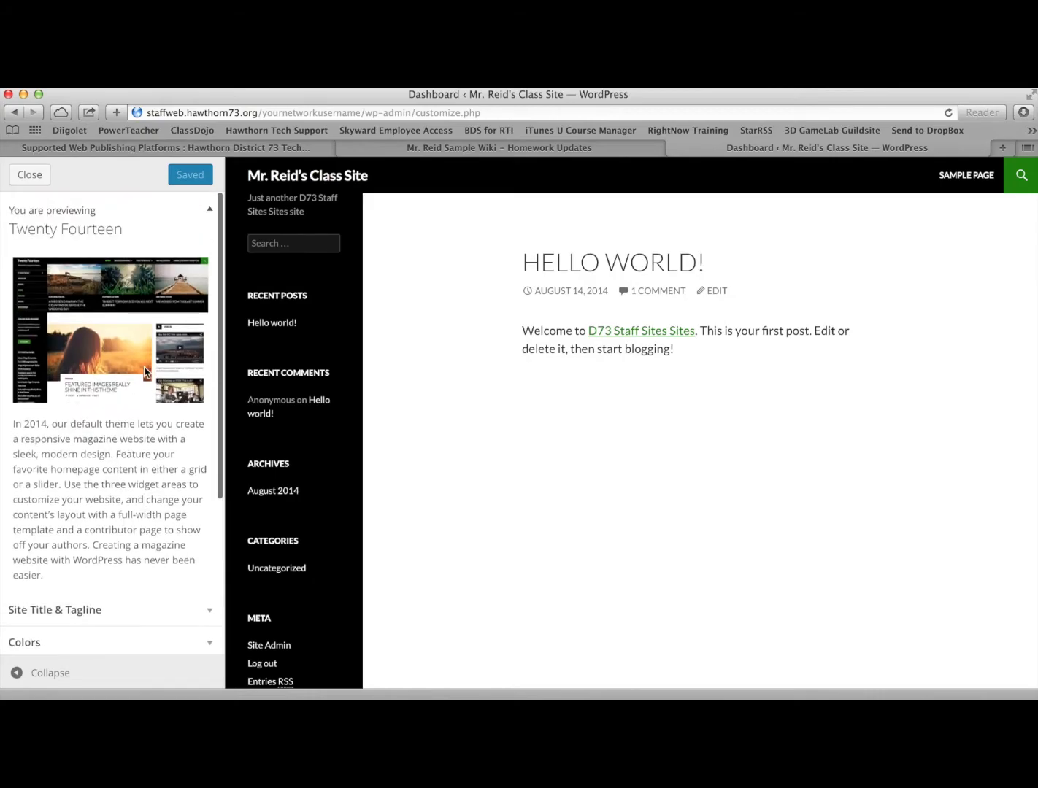
{"action": "left_click", "coordinate": [29, 175]}
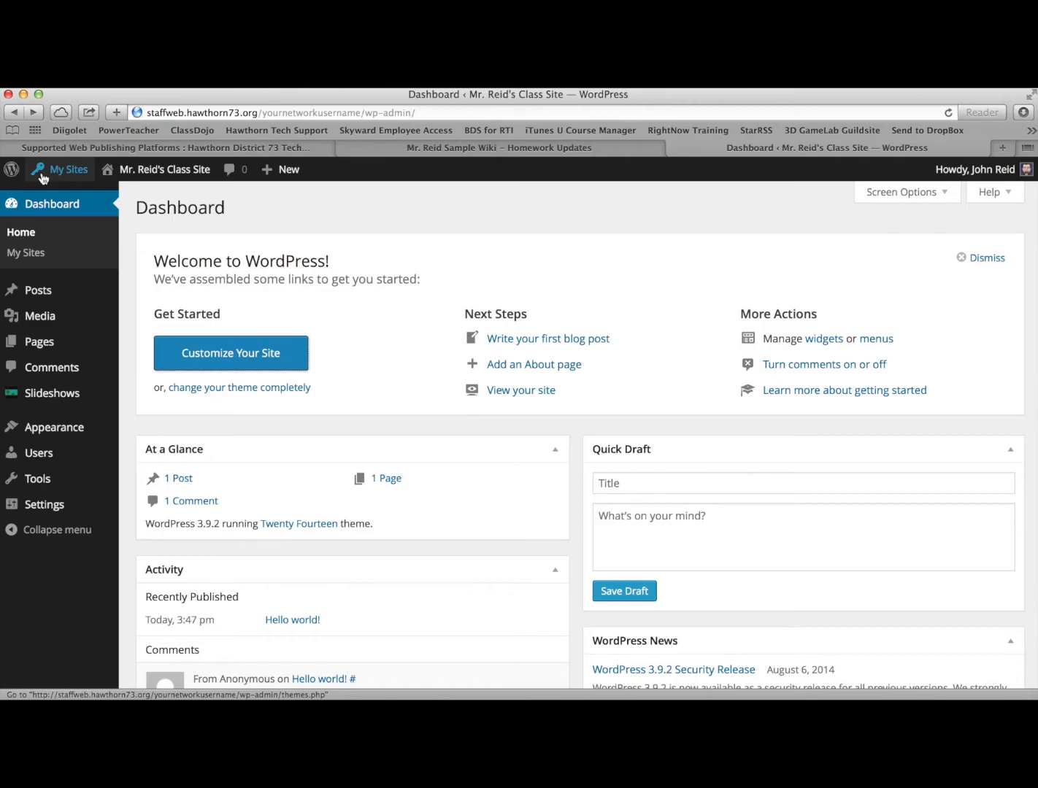
Preview the Superhero theme on the class site and save and activate it
{"action": "left_click", "coordinate": [282, 391]}
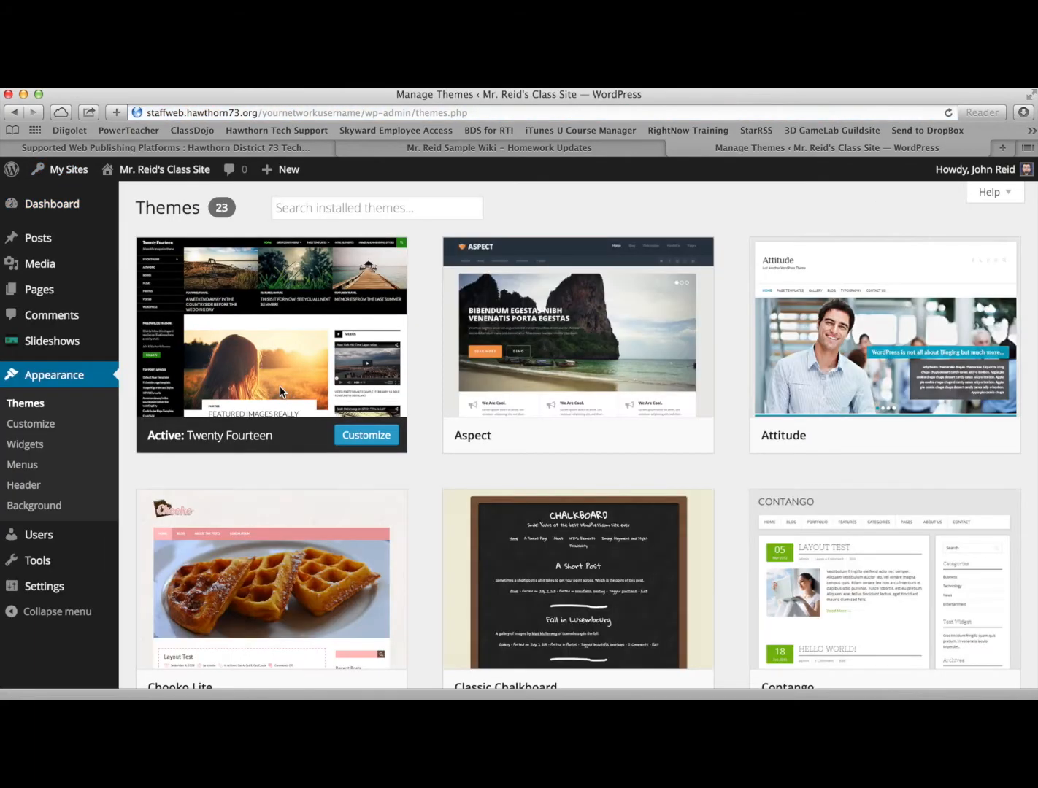
{"action": "scroll", "coordinate": [494, 443], "scroll_direction": "down", "scroll_amount": 7}
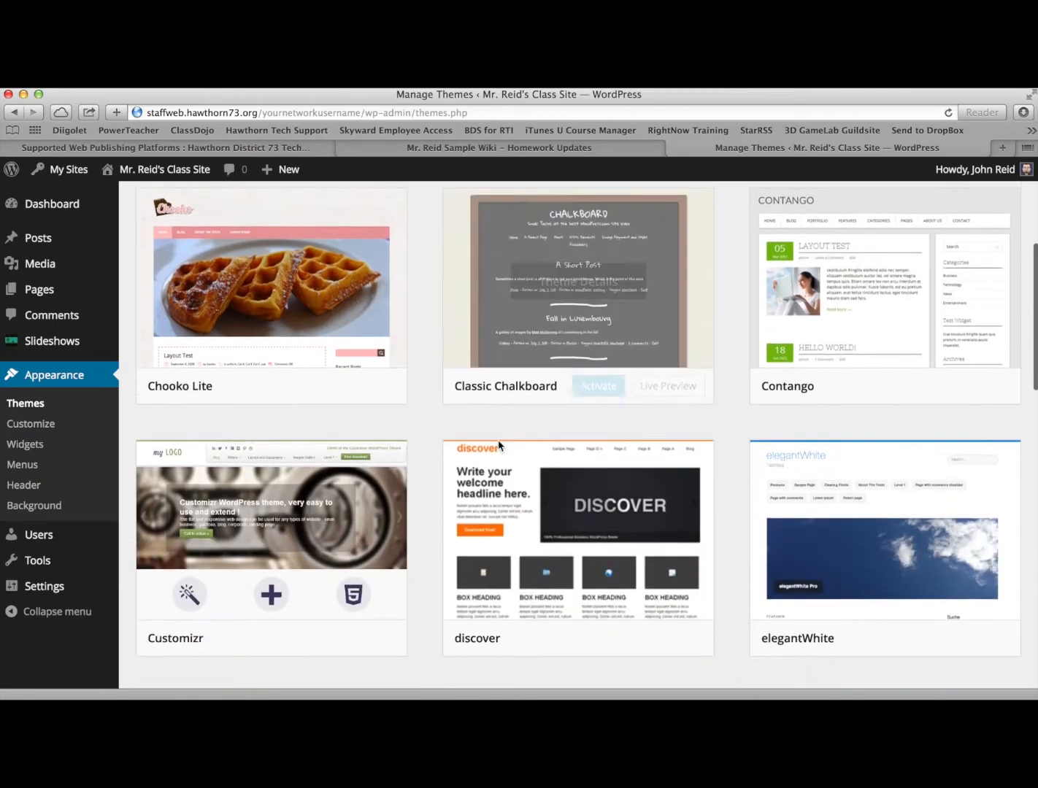
{"action": "scroll", "coordinate": [498, 443], "scroll_direction": "down", "scroll_amount": 10}
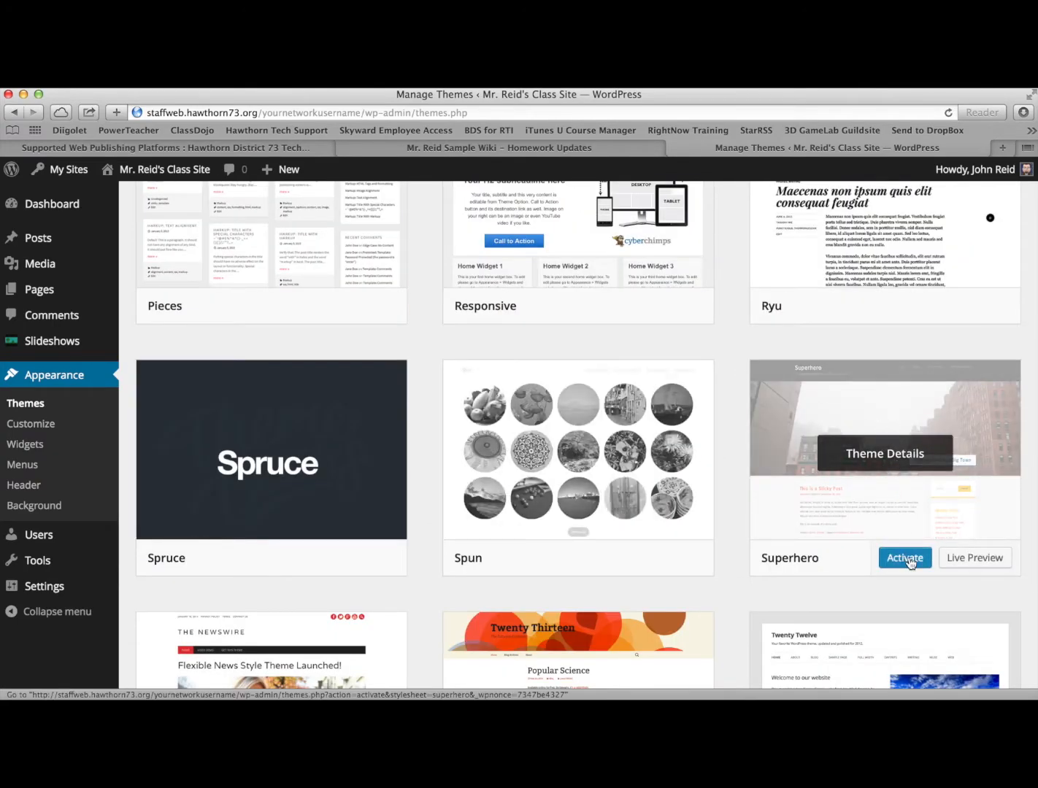
{"action": "left_click", "coordinate": [975, 559]}
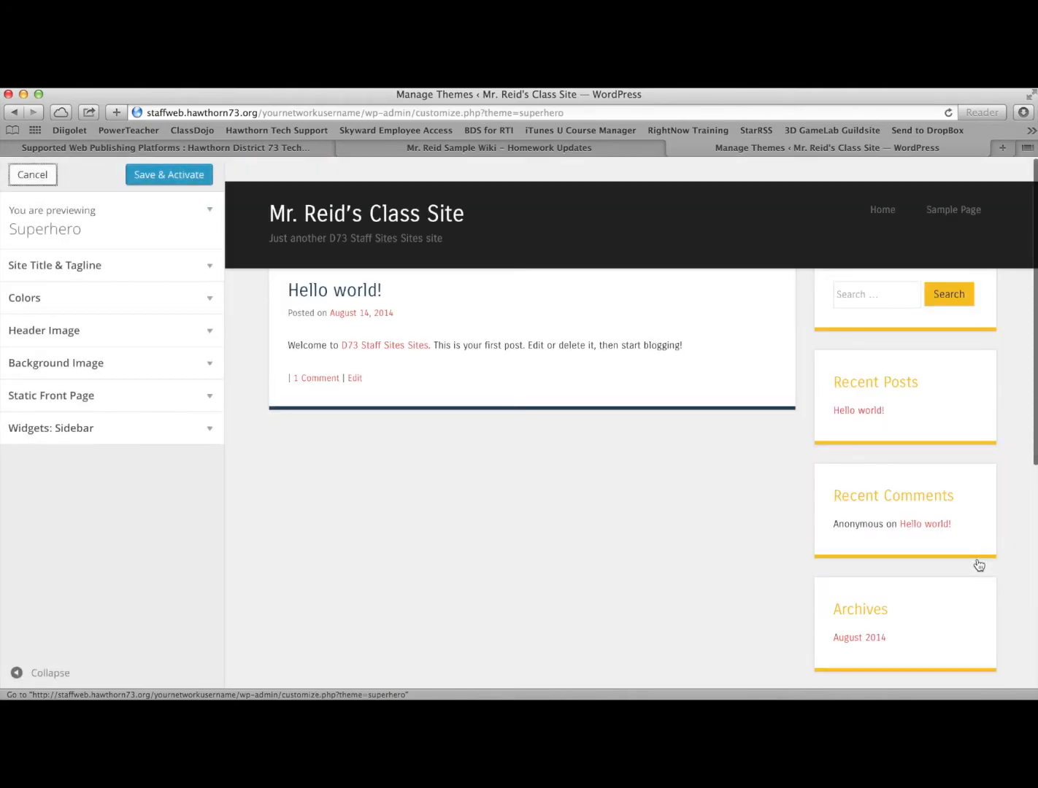
{"action": "scroll", "coordinate": [654, 476], "scroll_direction": "down", "scroll_amount": 10}
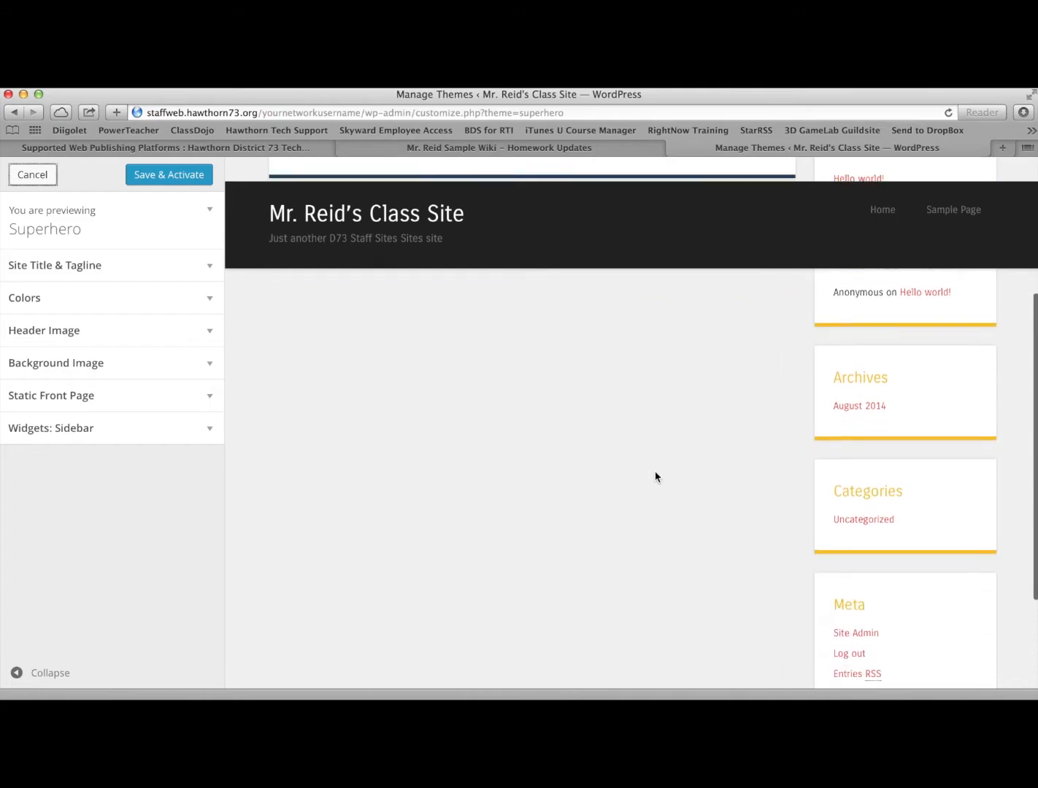
{"action": "scroll", "coordinate": [655, 477], "scroll_direction": "up", "scroll_amount": 10}
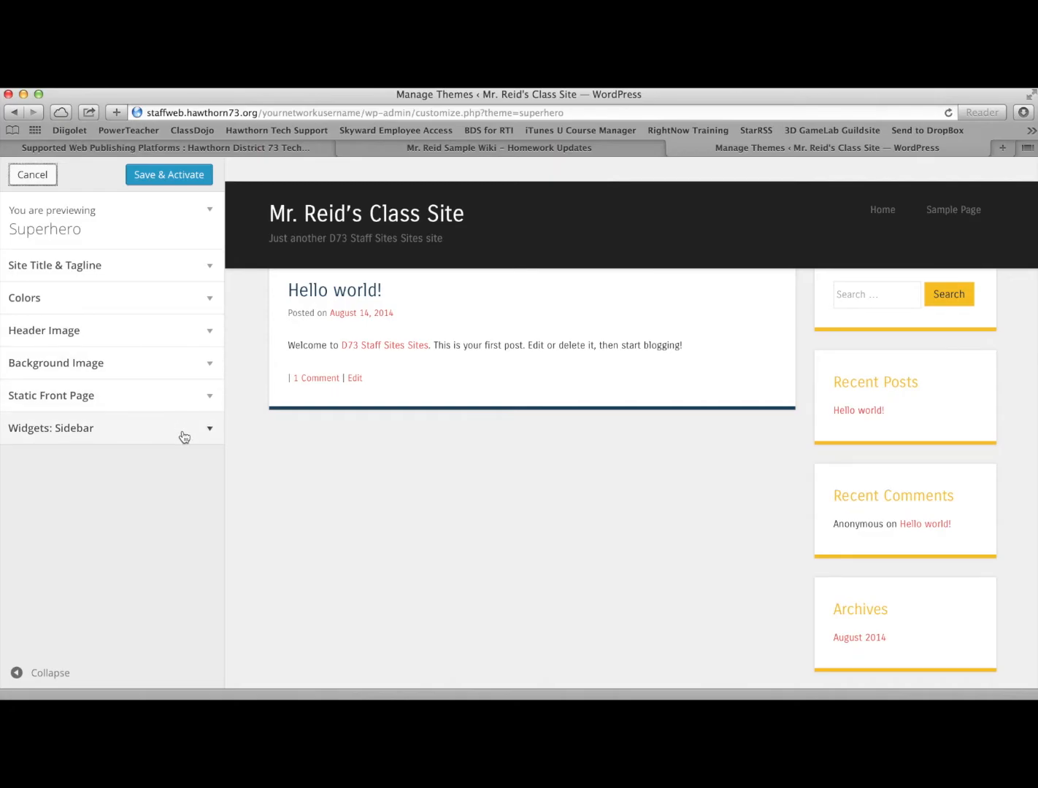
{"action": "left_click", "coordinate": [179, 175]}
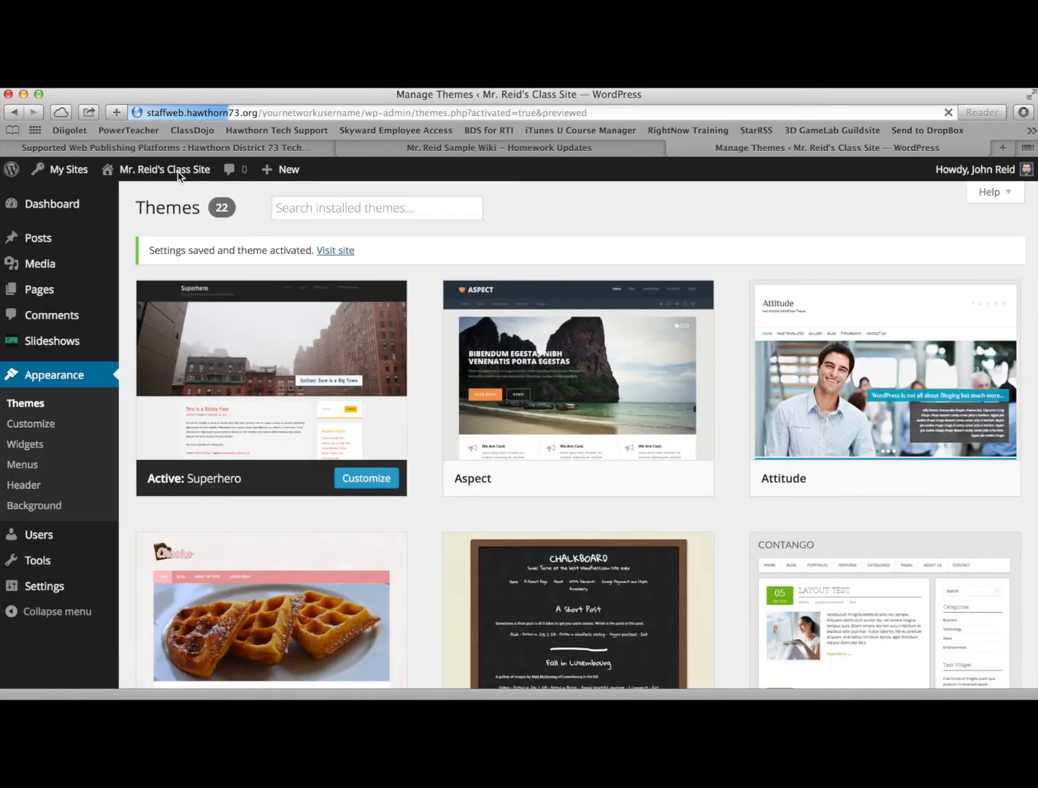
Write a new post titled "Monday, August 11, 2014" welcoming students to the first day of school, introducing the teacher and ending "Blah blah blah blah blah blah...."
{"action": "left_click", "coordinate": [13, 210]}
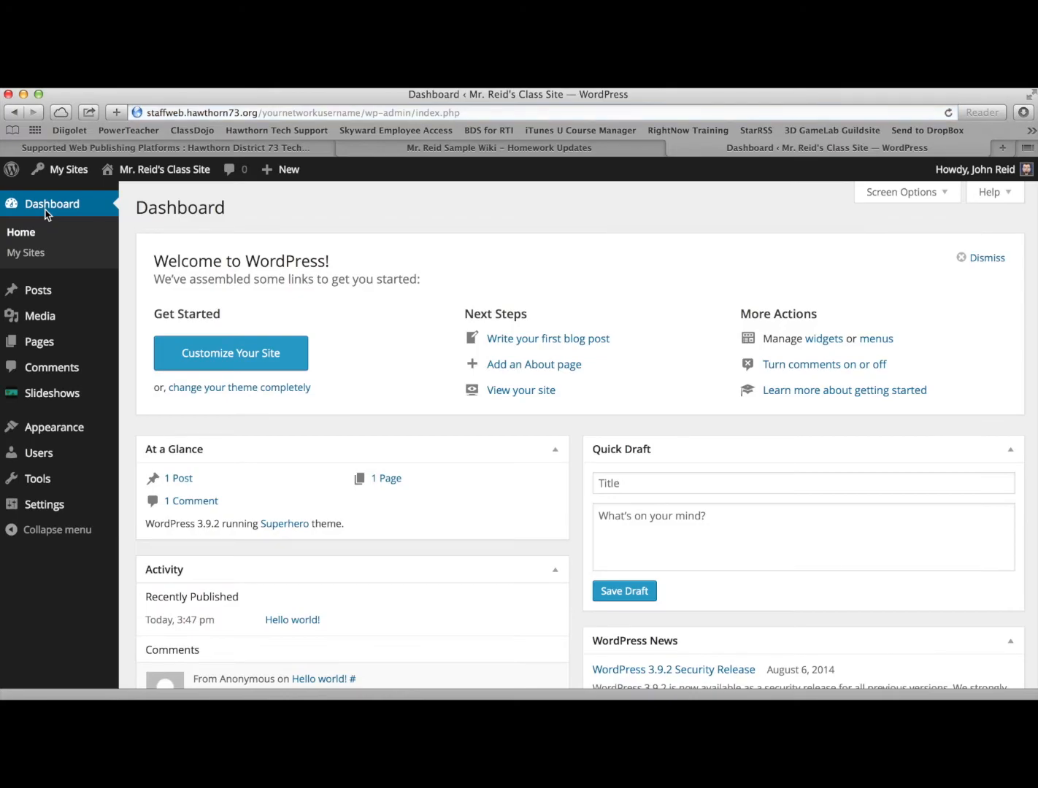
{"action": "left_click", "coordinate": [523, 340]}
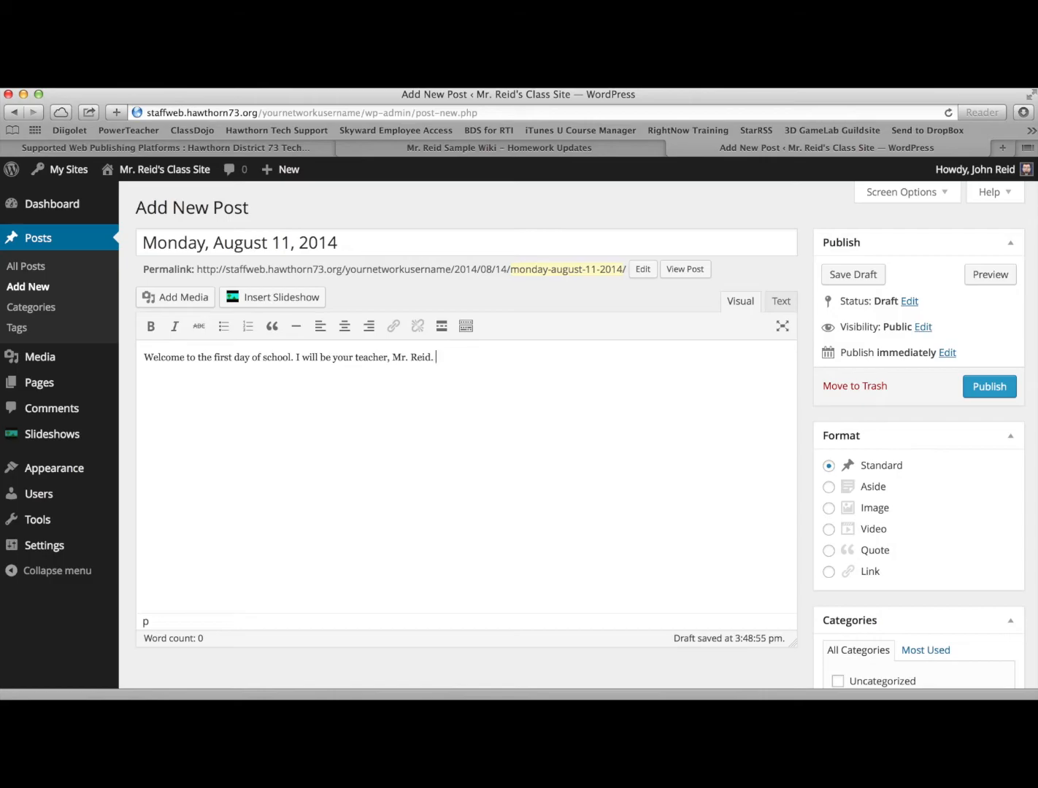
{"action": "type", "text": "blah blah blah blah blah...."}
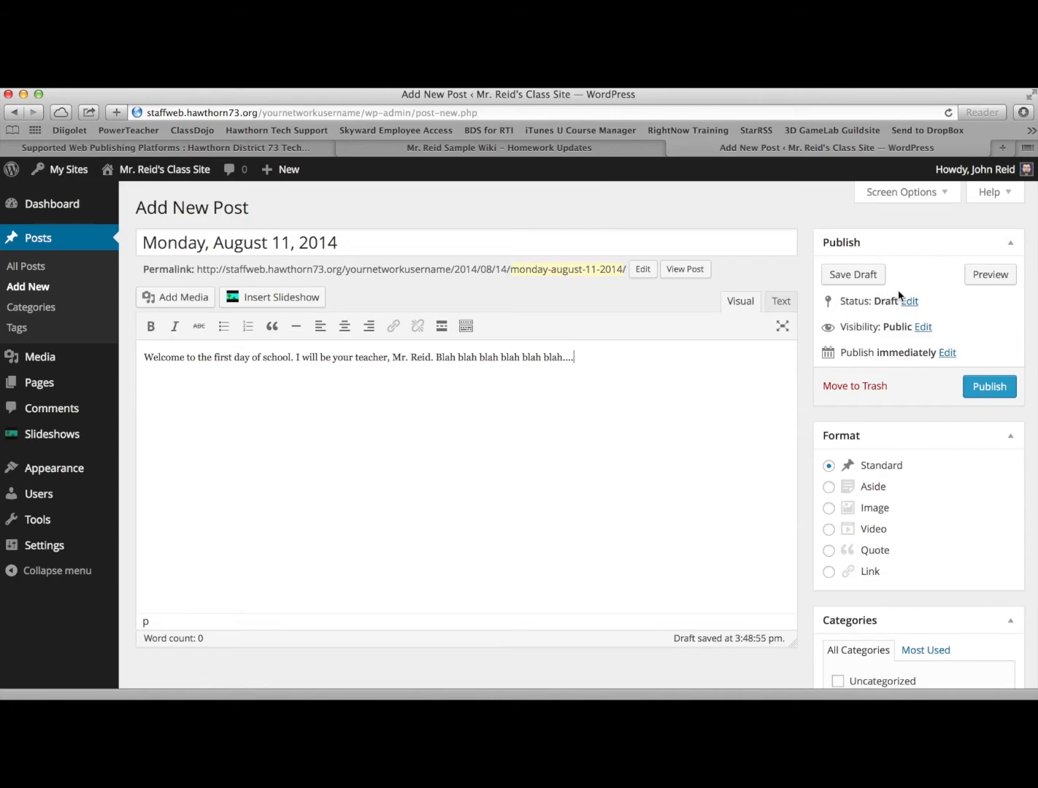
{"action": "key", "text": "Return"}
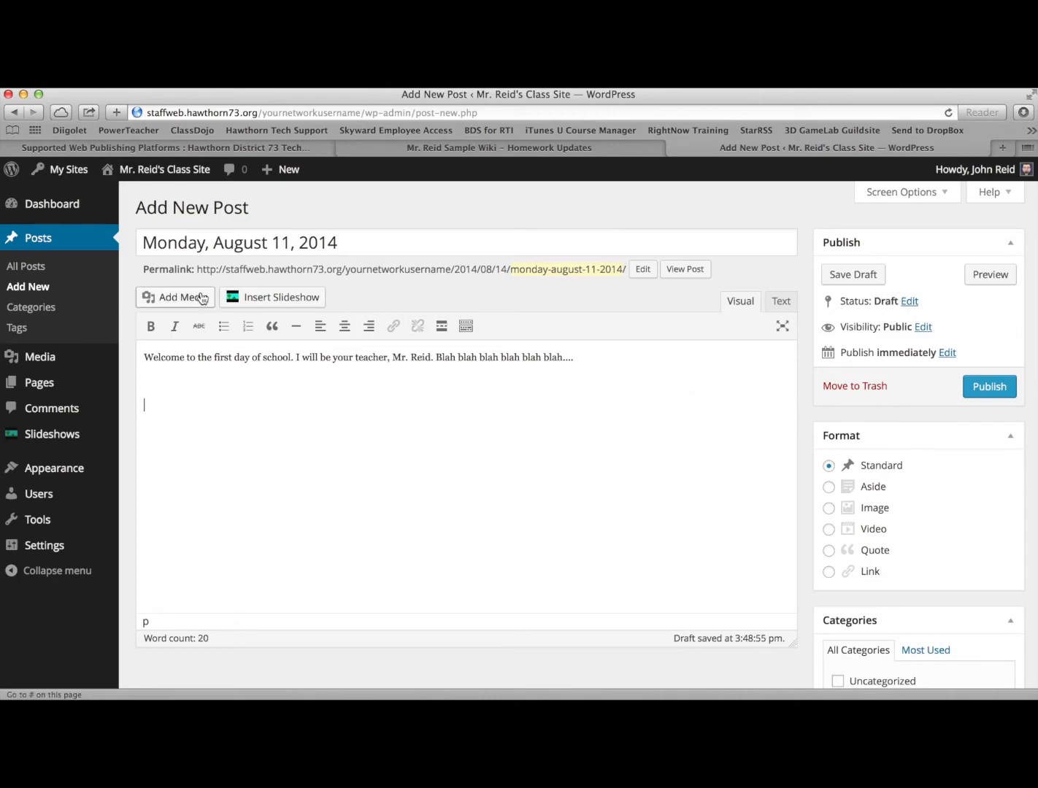
Check the options for inserting media and scheduling the publication date, and publish the post immediately
{"action": "left_click", "coordinate": [202, 298]}
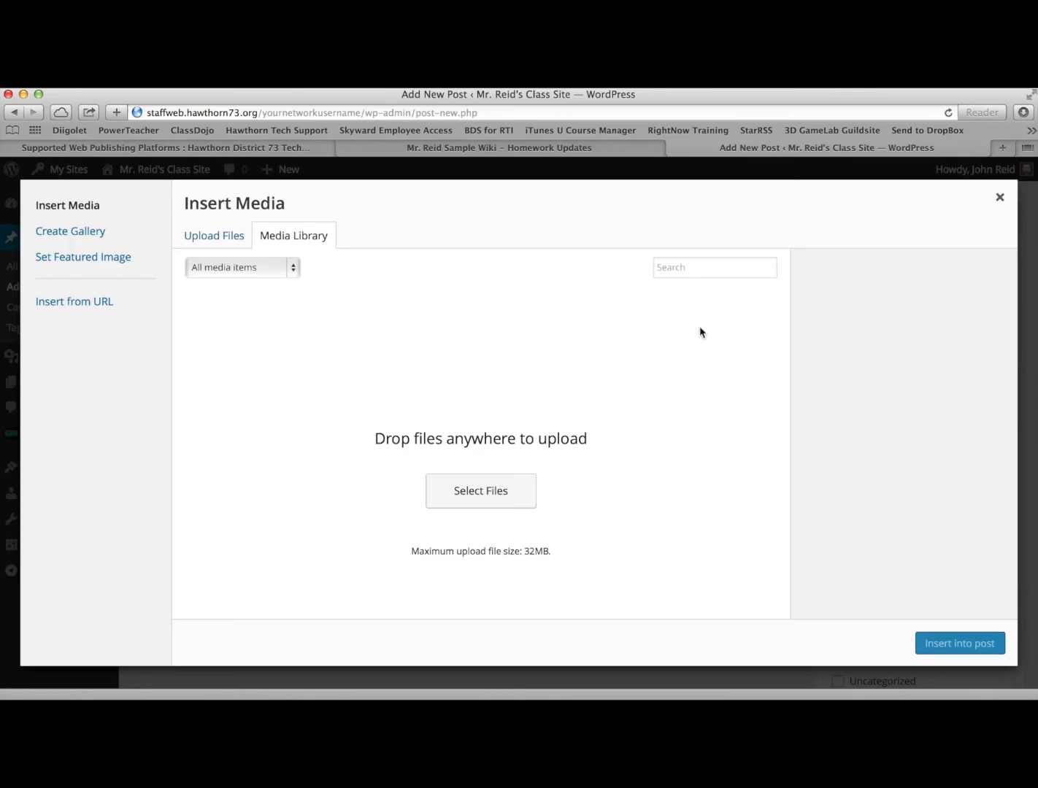
{"action": "left_click", "coordinate": [1001, 201]}
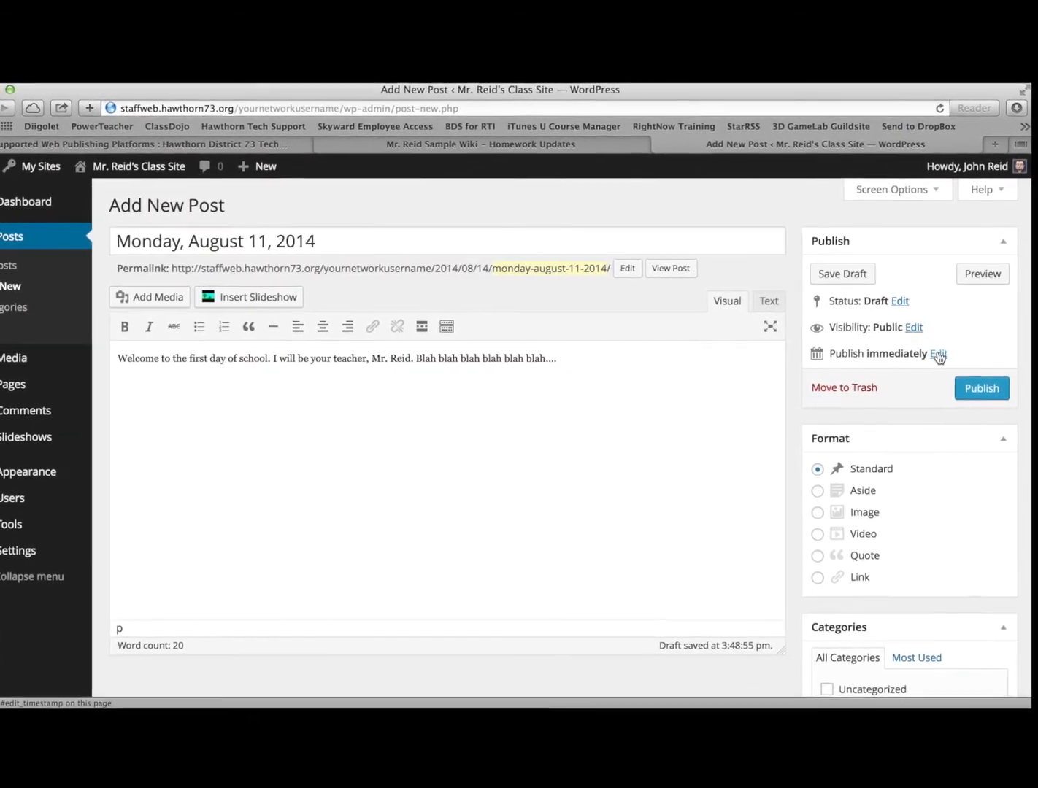
{"action": "left_click", "coordinate": [939, 354]}
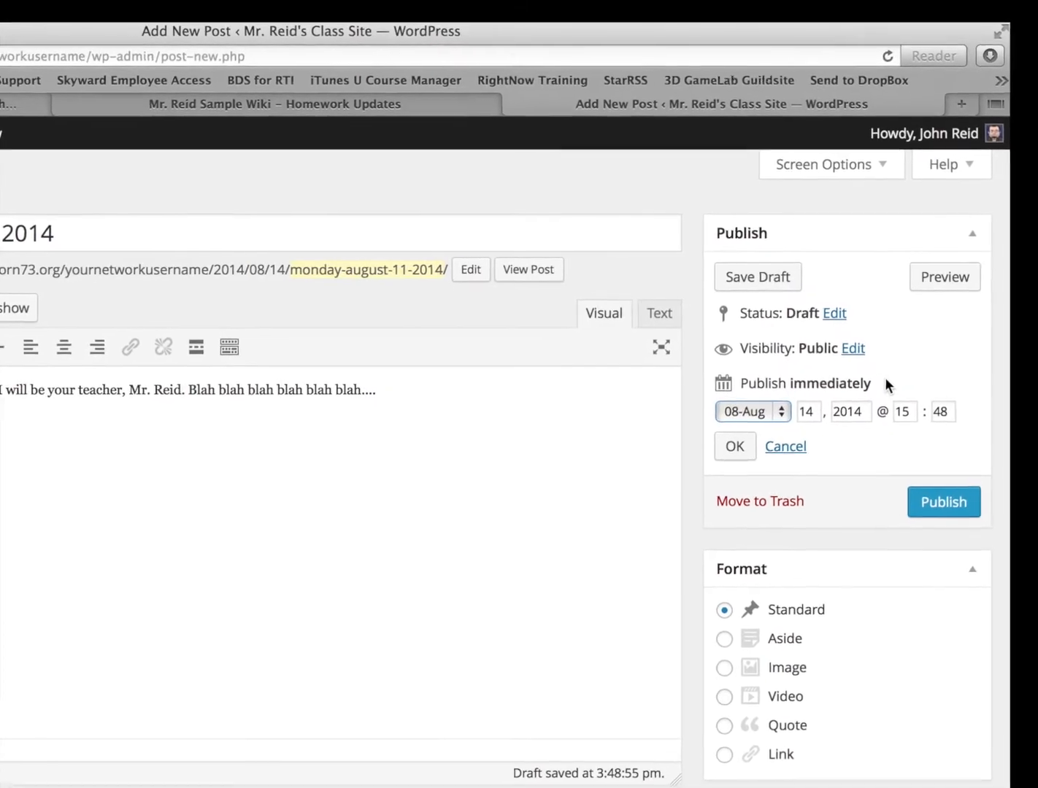
{"action": "left_click", "coordinate": [735, 446]}
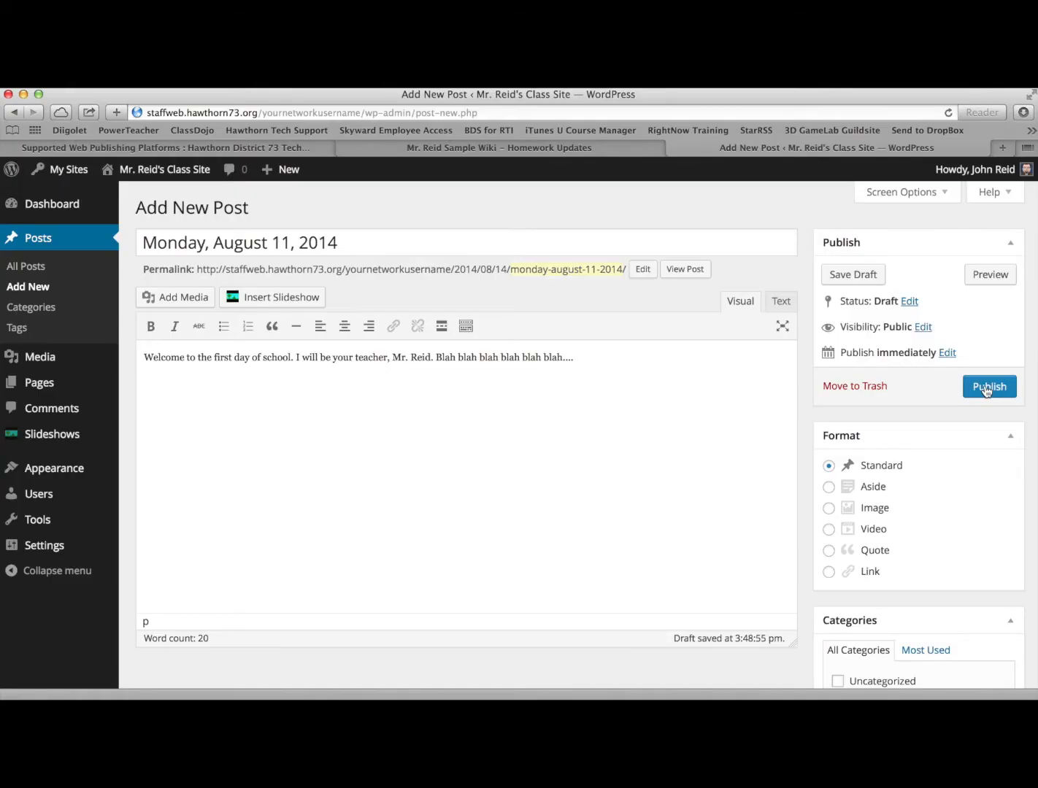
{"action": "left_click", "coordinate": [986, 389]}
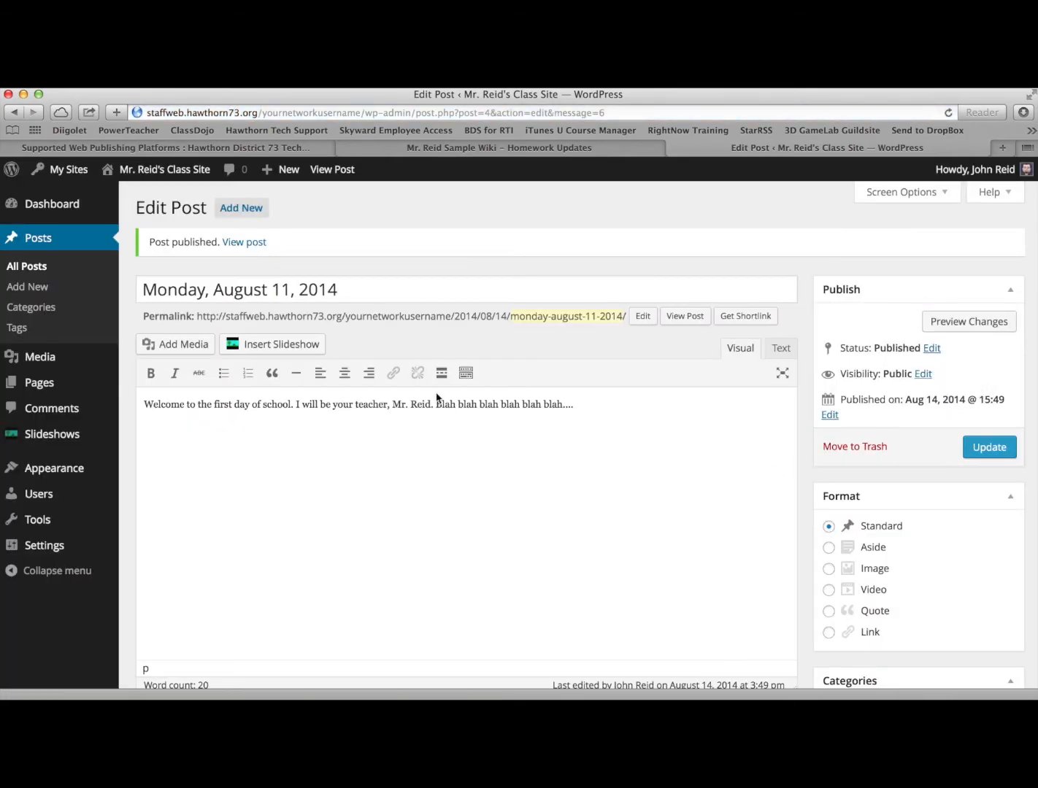
View the published post, the site's home page and the Sample Page, and return to the home page
{"action": "left_click", "coordinate": [250, 245]}
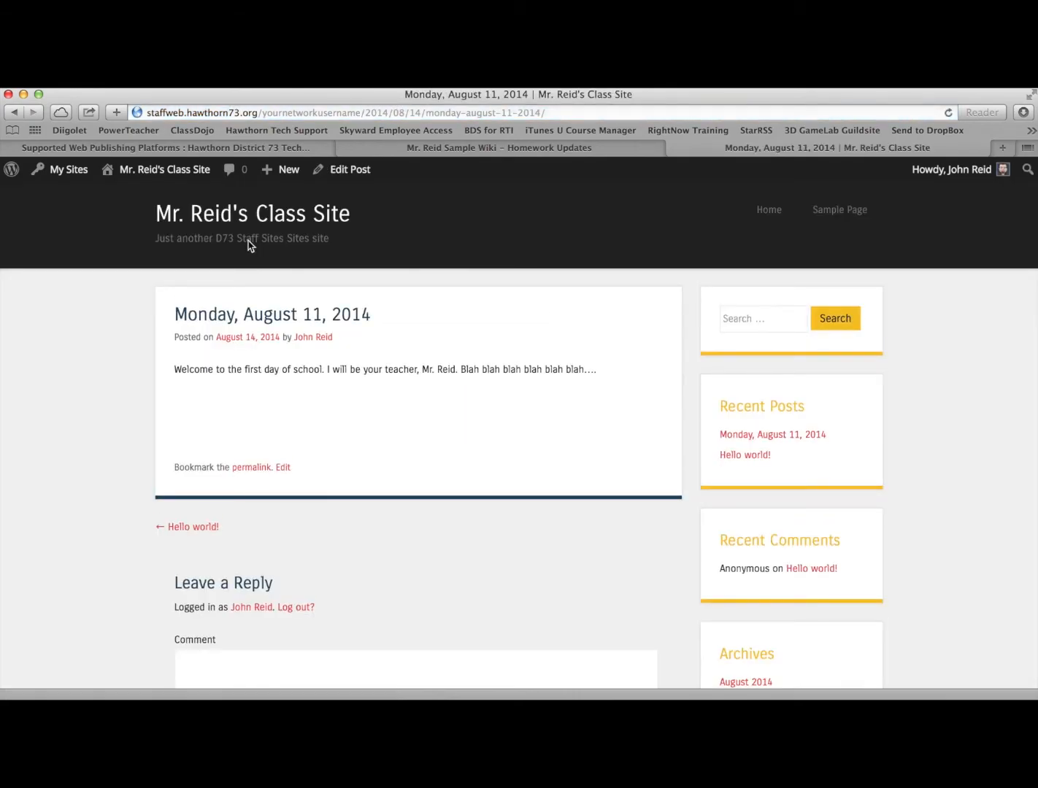
{"action": "scroll", "coordinate": [322, 409], "scroll_direction": "down", "scroll_amount": 1}
{"action": "scroll", "coordinate": [322, 411], "scroll_direction": "up", "scroll_amount": 1}
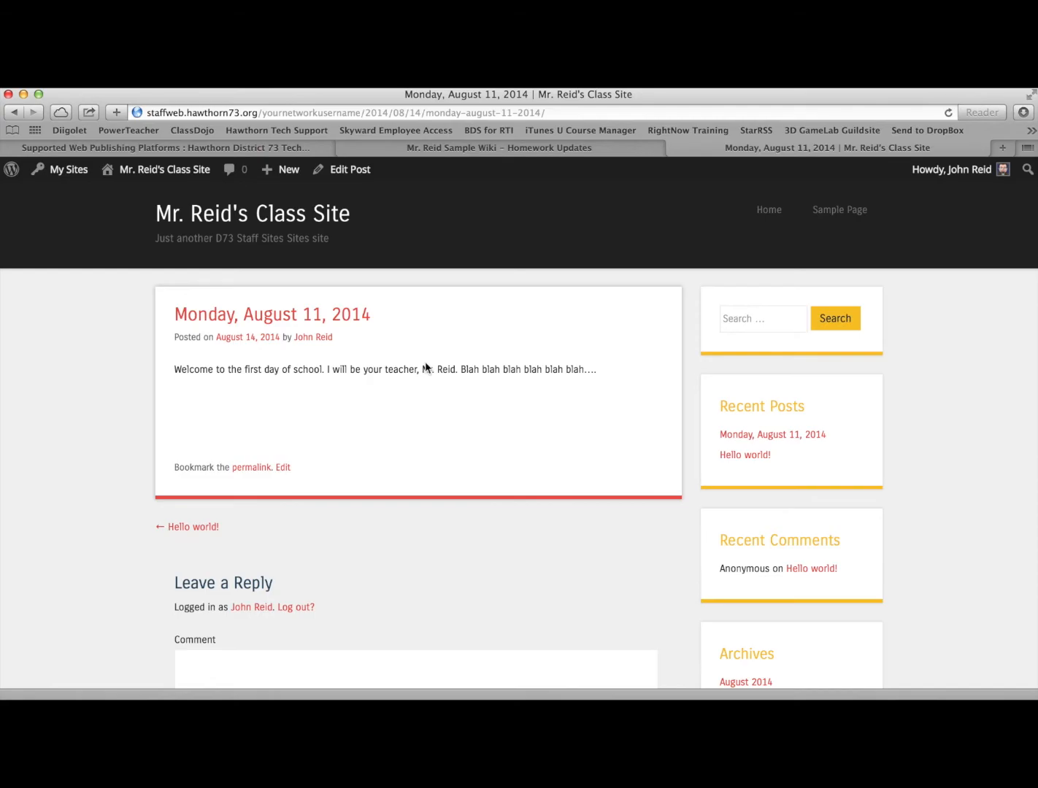
{"action": "left_click", "coordinate": [771, 211]}
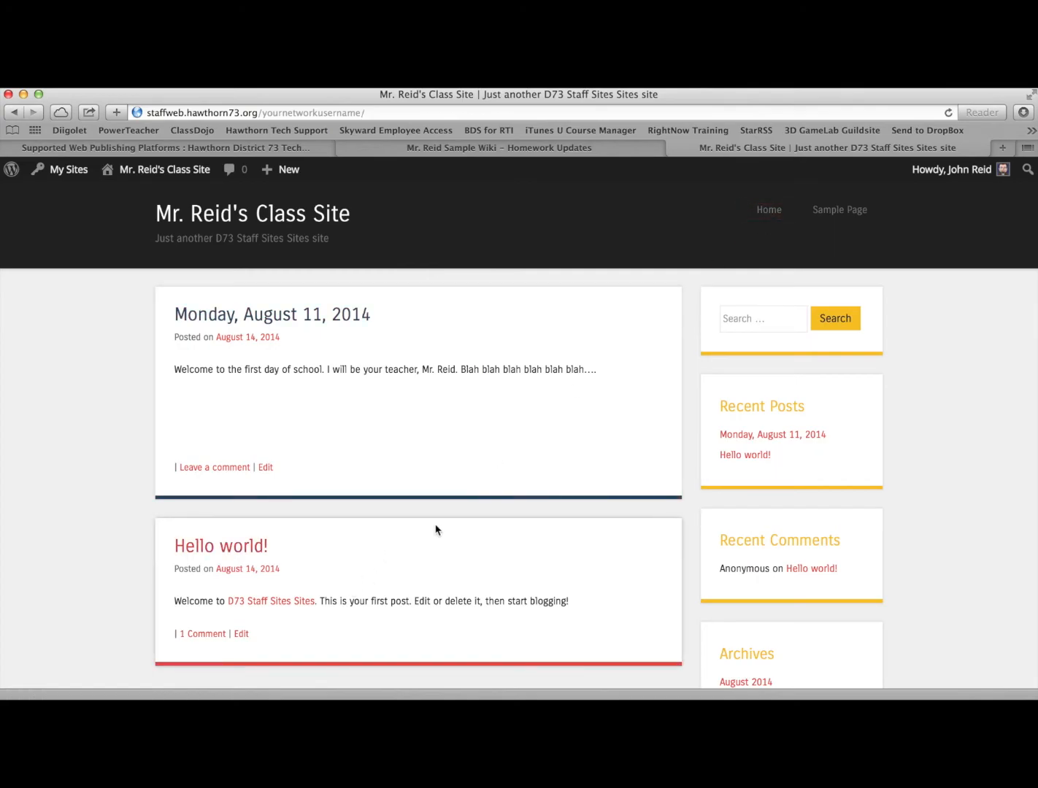
{"action": "left_click", "coordinate": [840, 212]}
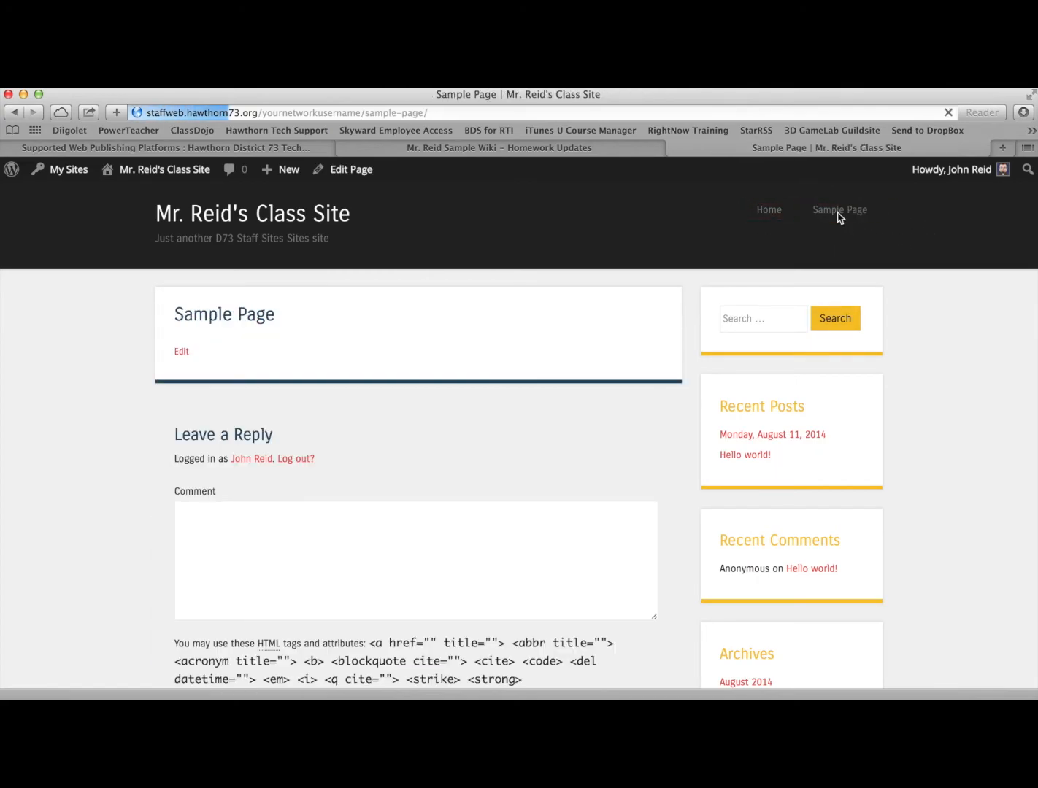
{"action": "left_click", "coordinate": [778, 211]}
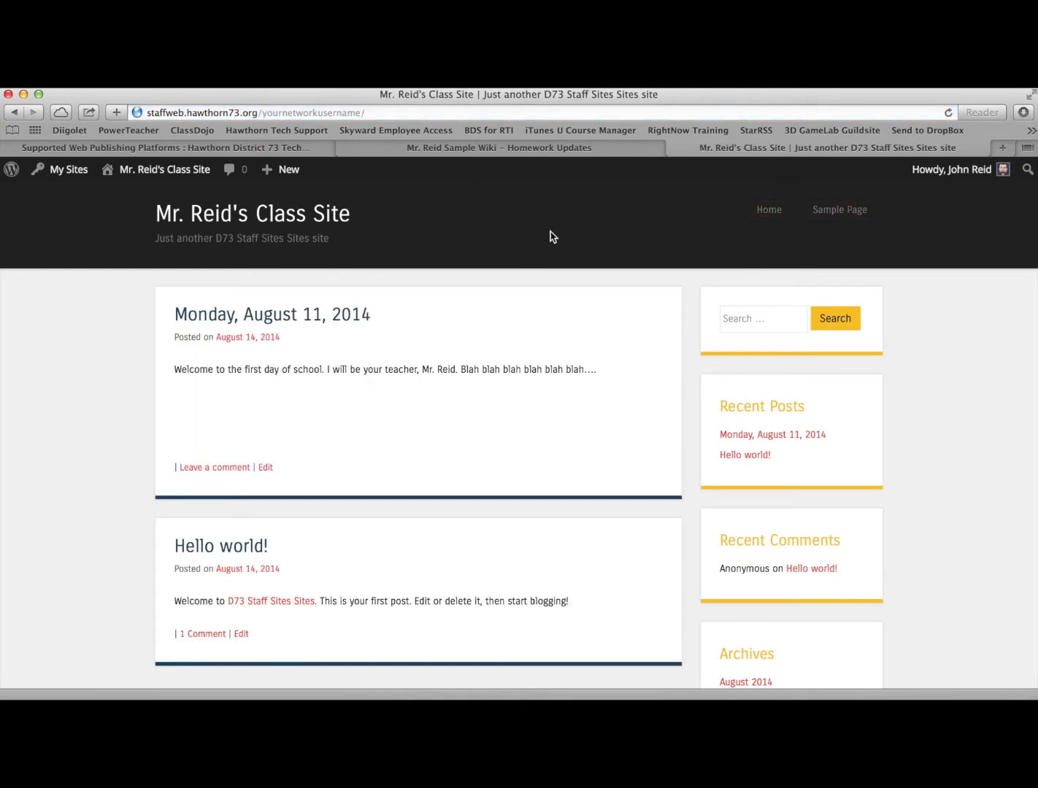
Move the Sample Page to the trash from the site's list of pages
{"action": "mouse_move", "coordinate": [162, 178]}
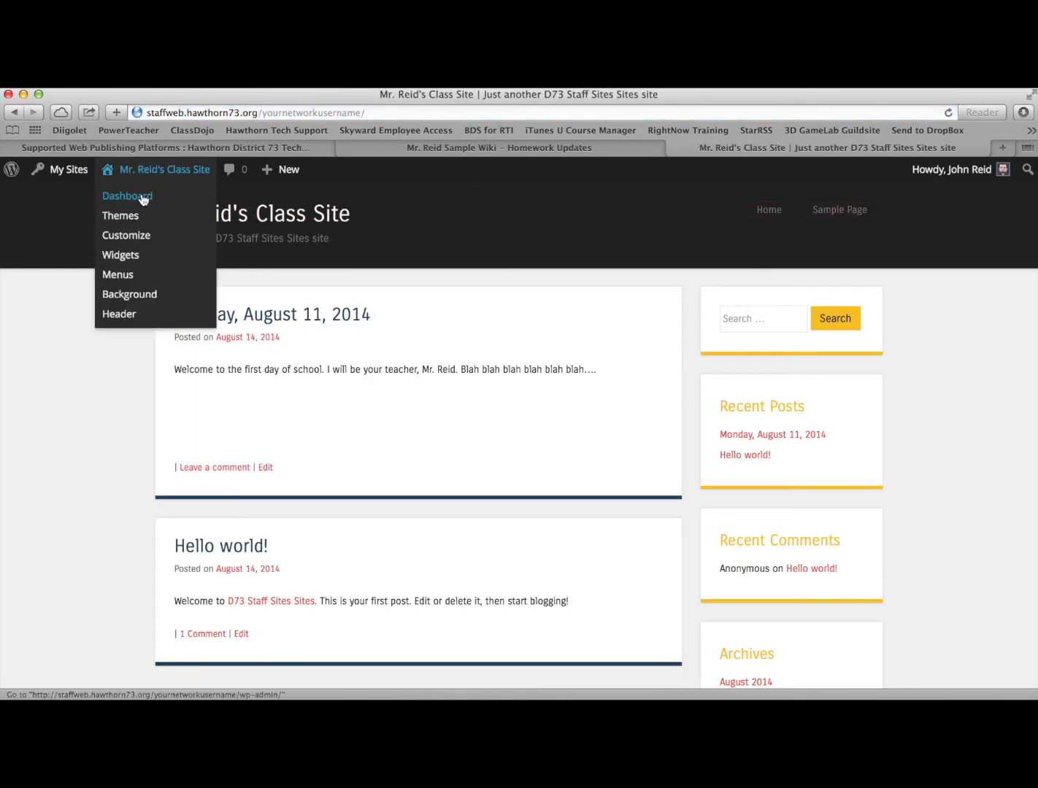
{"action": "left_click", "coordinate": [141, 197]}
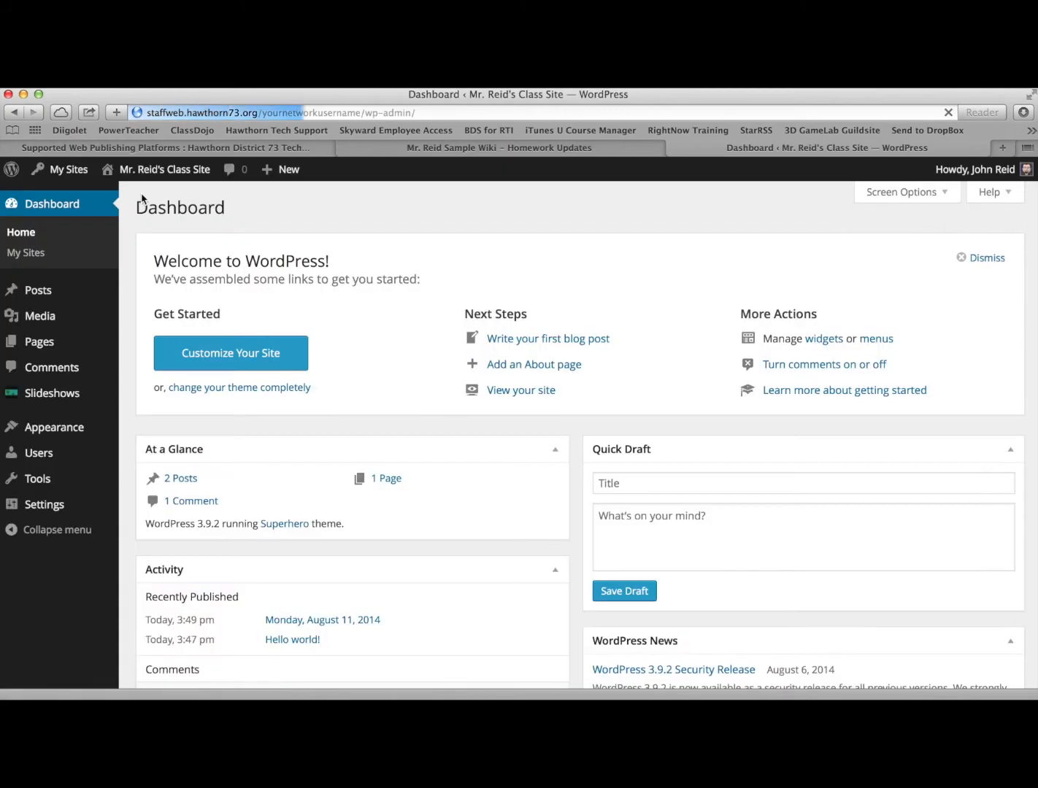
{"action": "left_click", "coordinate": [46, 341]}
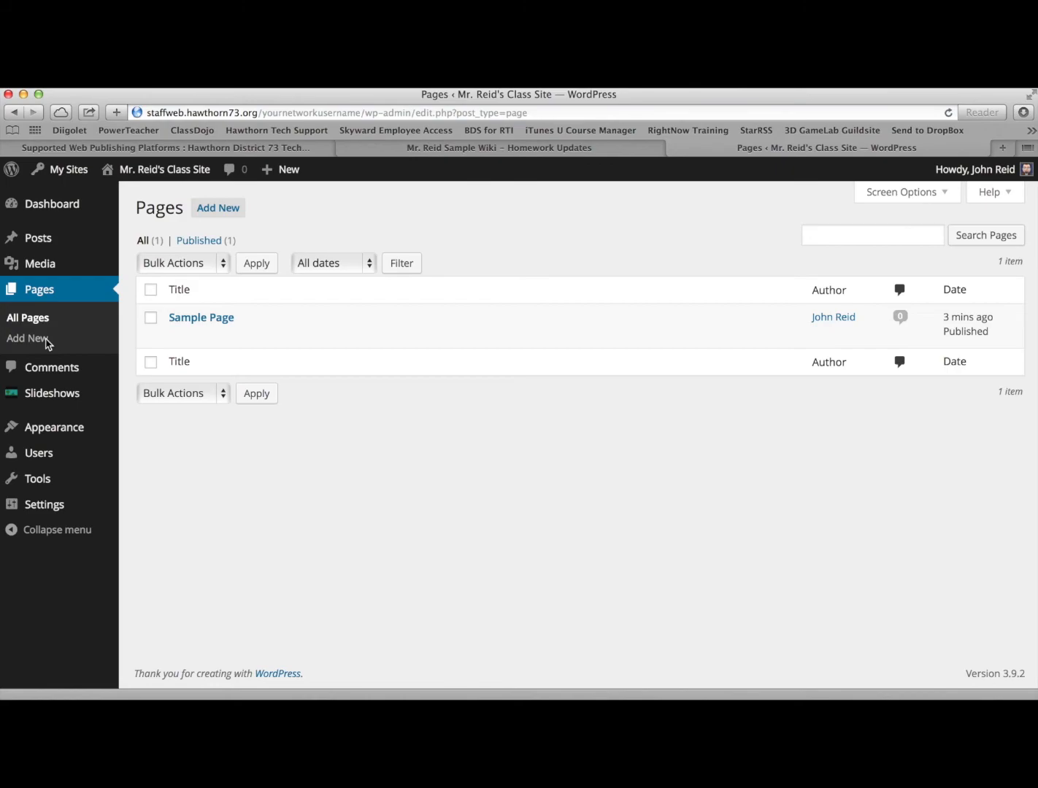
{"action": "left_click", "coordinate": [151, 319]}
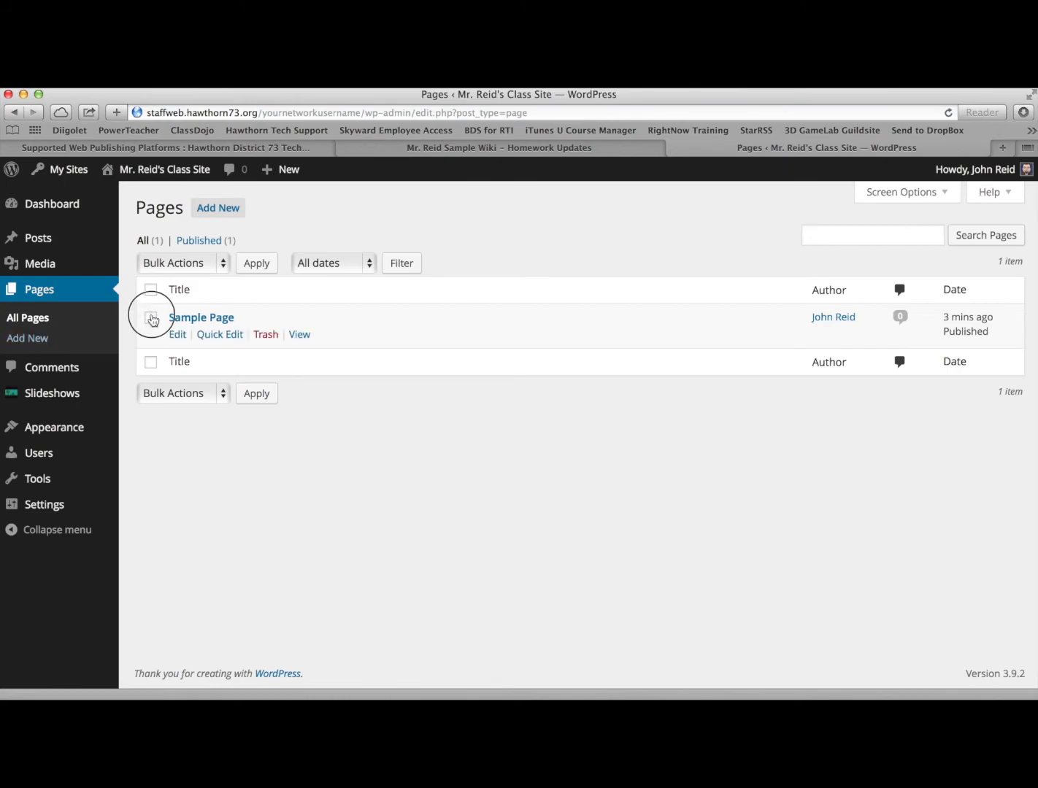
{"action": "left_click", "coordinate": [267, 336]}
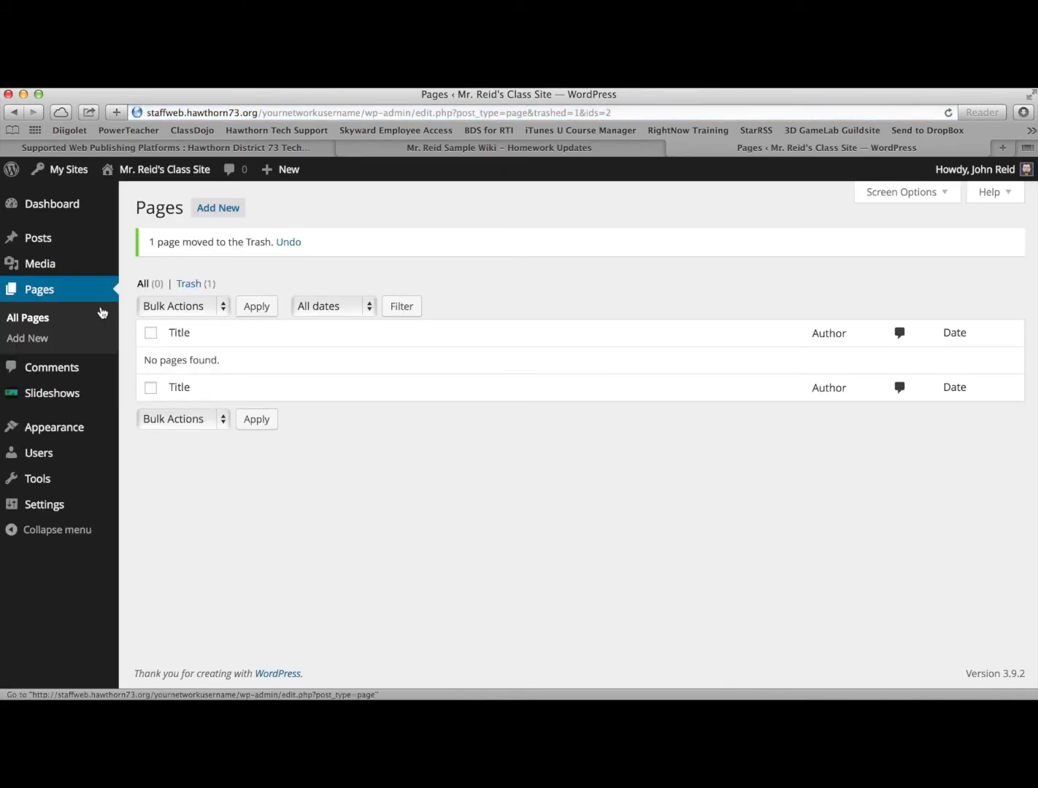
Create and publish a page titled "About Me" with the separate lines "Name:", "Age:" and "Superpower:"
{"action": "left_click", "coordinate": [37, 338]}
{"action": "type", "text": "About Me"}
{"action": "left_click", "coordinate": [308, 375]}
{"action": "type", "text": "Name:"}
{"action": "key", "text": "Return"}
{"action": "type", "text": "Age:"}
{"action": "key", "text": "Return"}
{"action": "type", "text": "Superpower:"}
{"action": "key", "text": "Return"}
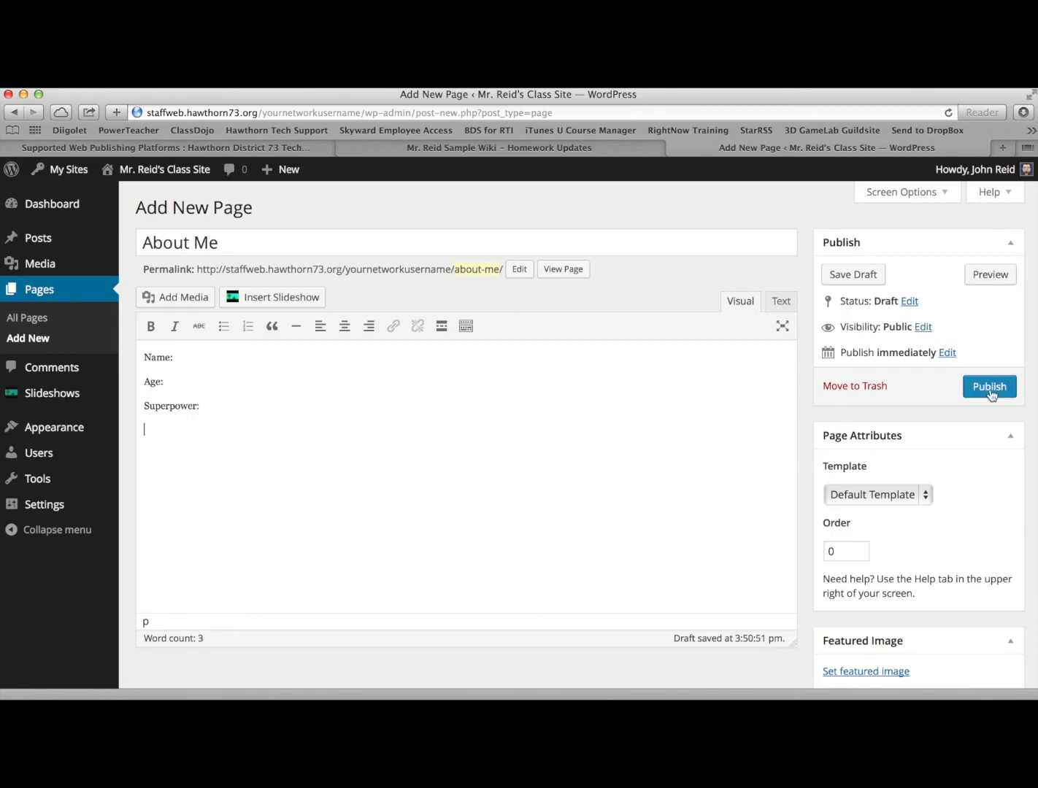
{"action": "left_click", "coordinate": [990, 387]}
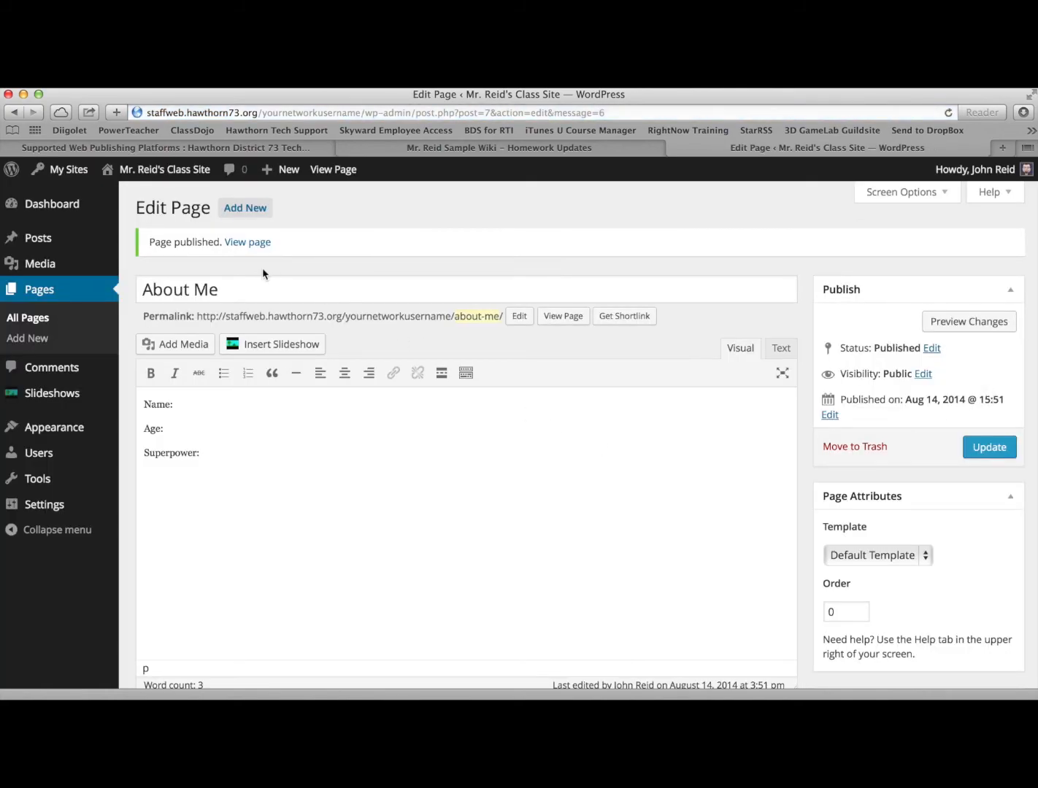
View the published About Me page and look through the posts on the site's home page
{"action": "left_click", "coordinate": [251, 247]}
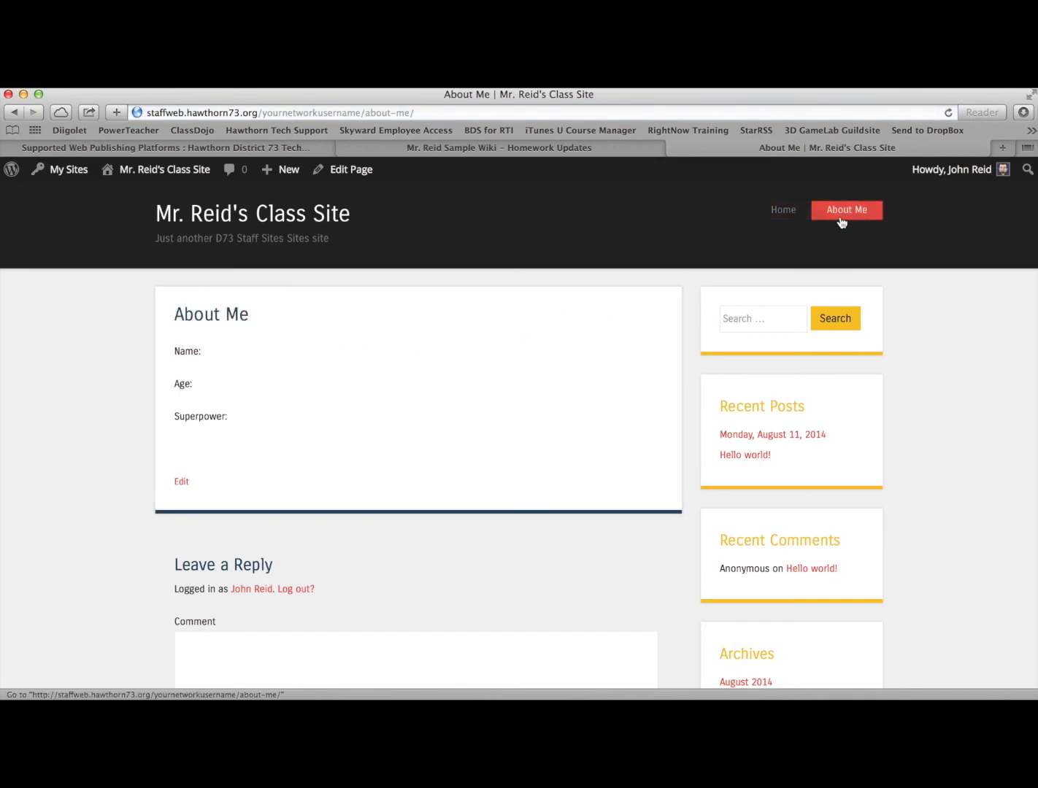
{"action": "left_click", "coordinate": [787, 215]}
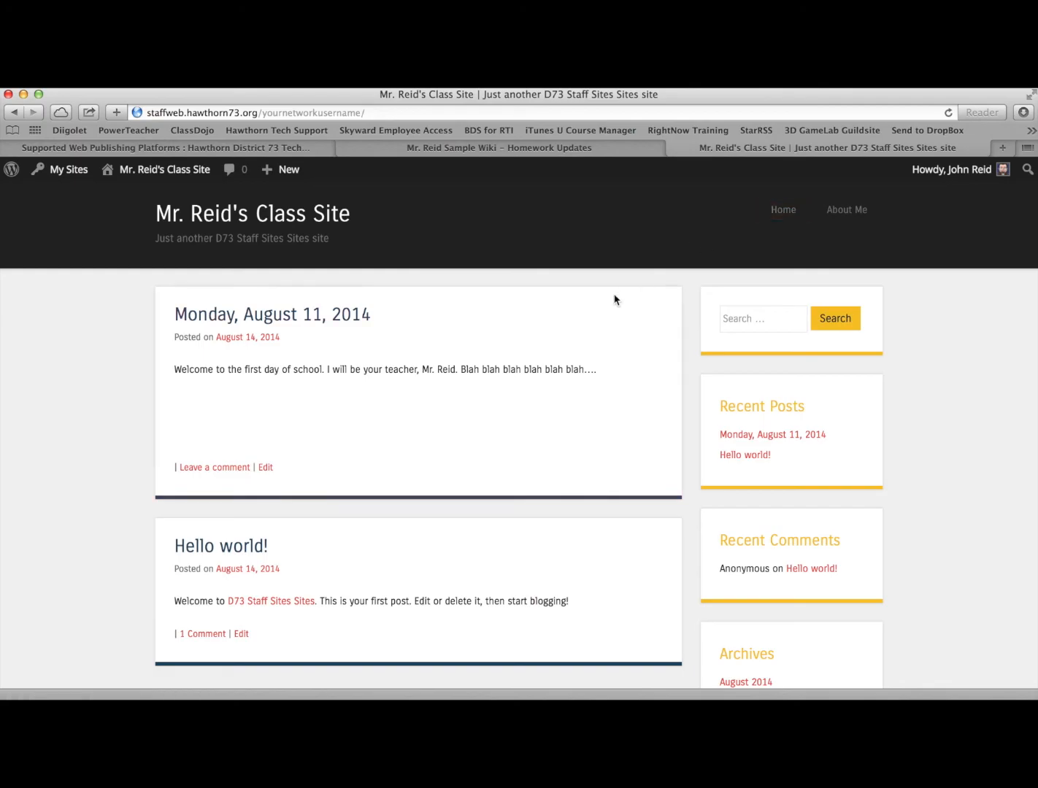
{"action": "scroll", "coordinate": [611, 375], "scroll_direction": "down", "scroll_amount": 2}
{"action": "scroll", "coordinate": [611, 374], "scroll_direction": "up", "scroll_amount": 3}
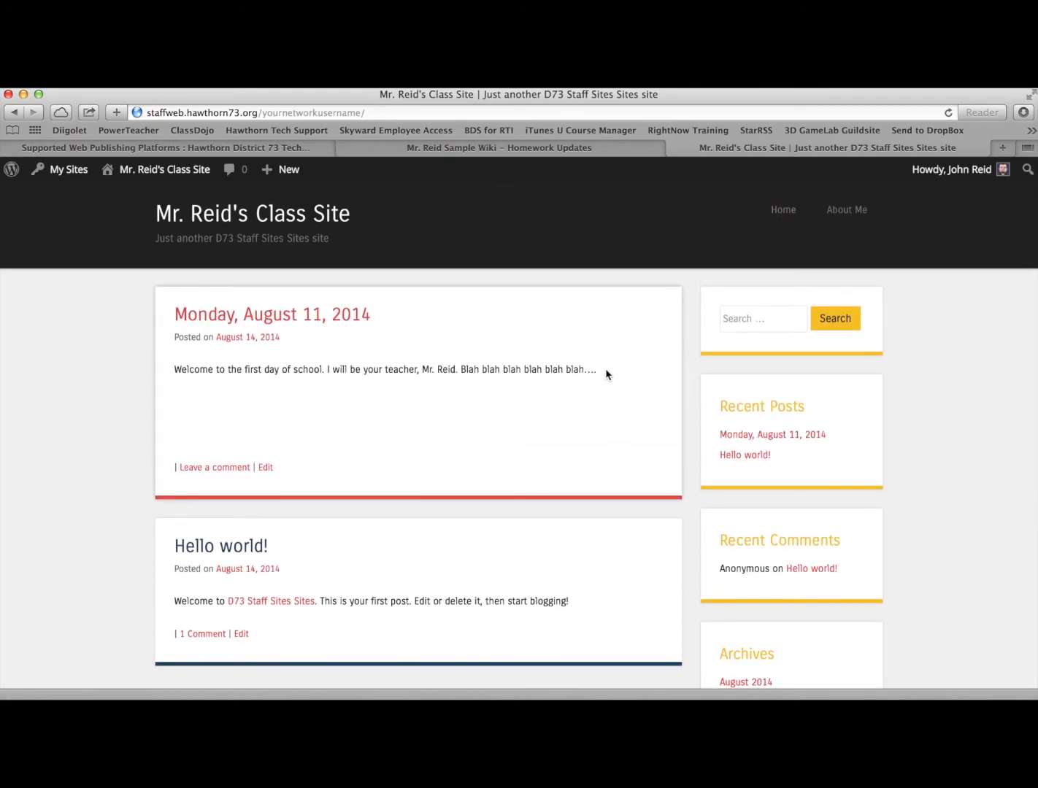
{"action": "scroll", "coordinate": [451, 521], "scroll_direction": "down", "scroll_amount": 3}
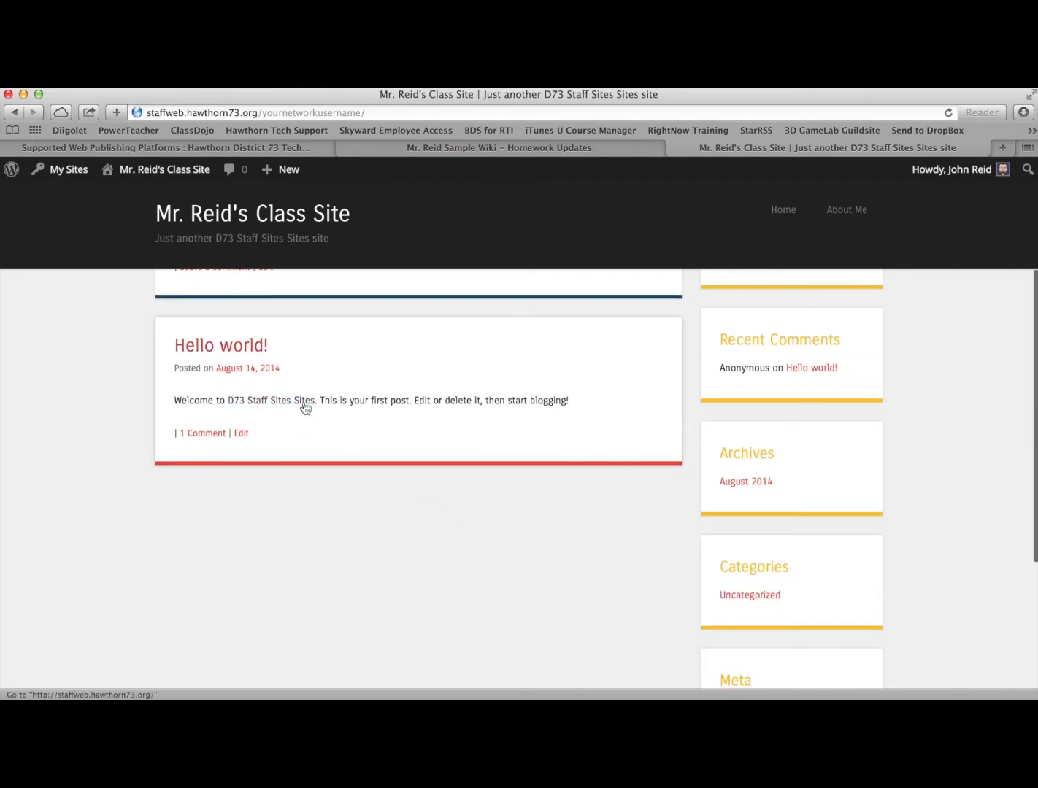
{"action": "scroll", "coordinate": [315, 368], "scroll_direction": "up", "scroll_amount": 3}
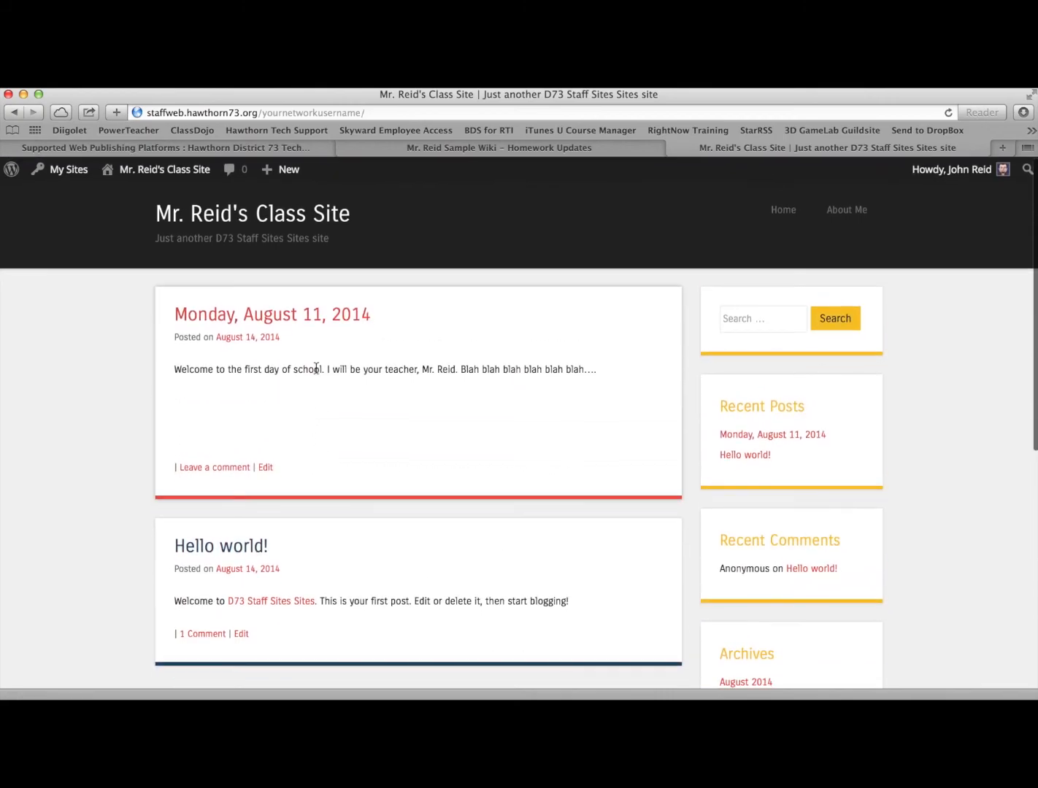
Move the "Hello world!" post to the trash from the site's list of posts
{"action": "mouse_move", "coordinate": [177, 171]}
{"action": "left_click", "coordinate": [146, 197]}
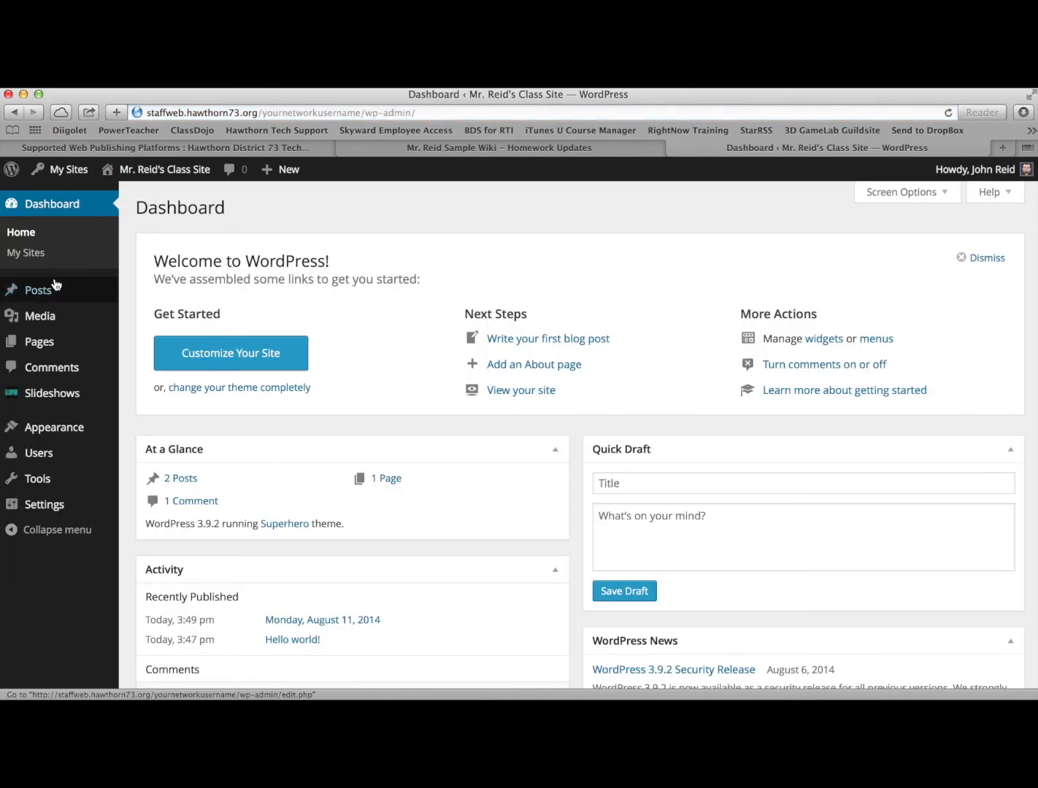
{"action": "left_click", "coordinate": [40, 292]}
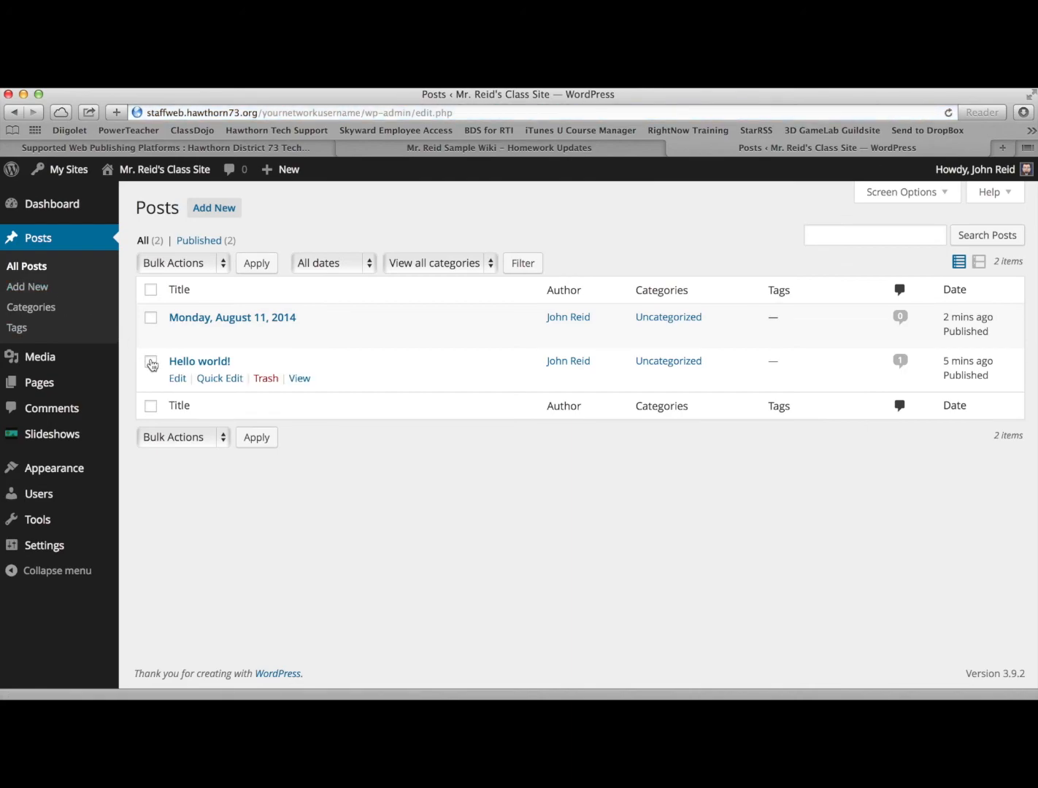
{"action": "left_click", "coordinate": [151, 362]}
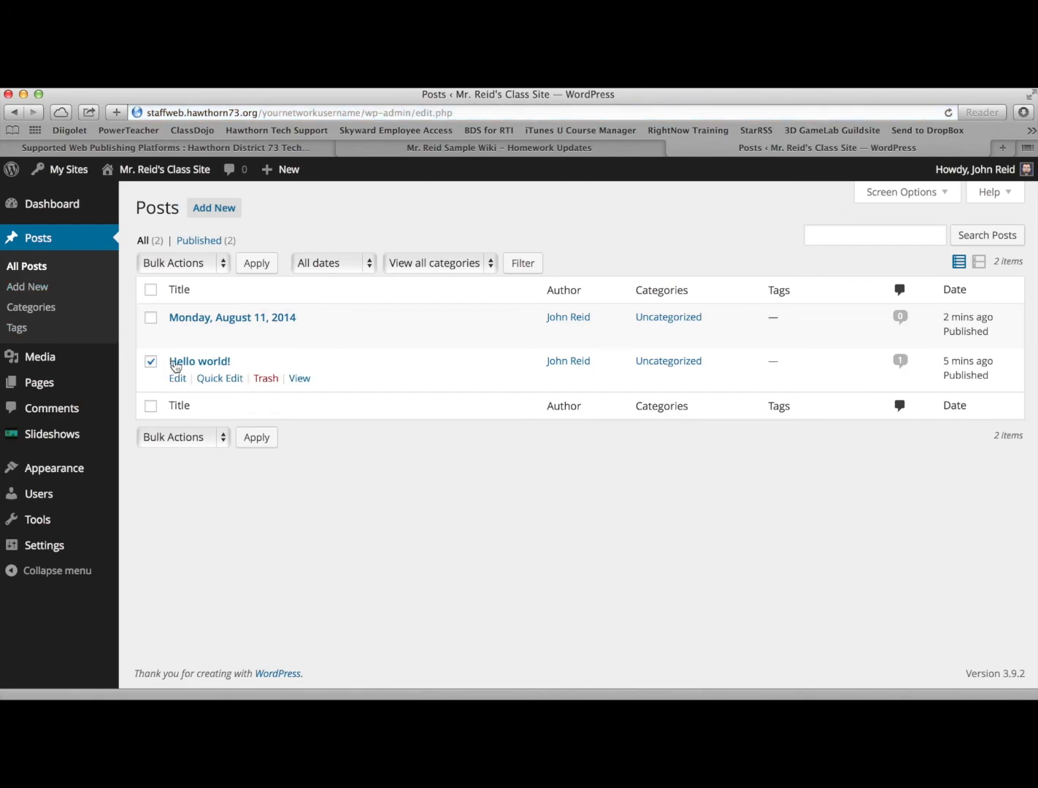
{"action": "left_click", "coordinate": [264, 379]}
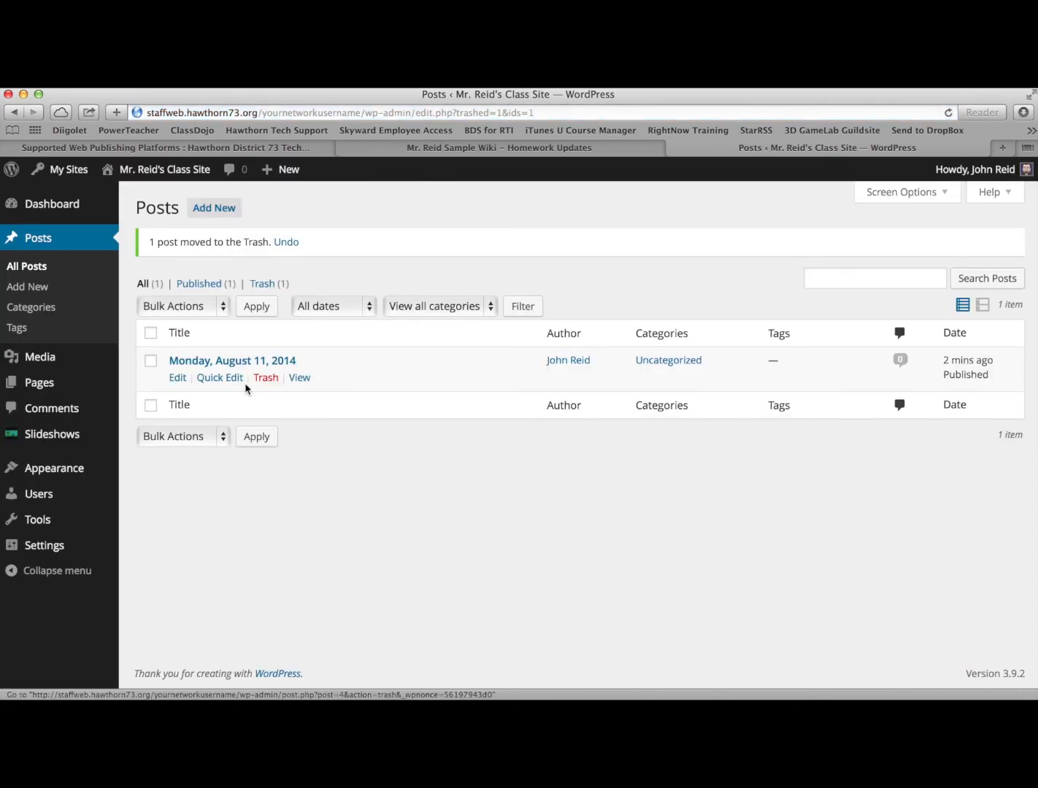
Change the site's tagline to "This is Language Arts." in the theme customizer, publish the change and return to the dashboard
{"action": "mouse_move", "coordinate": [83, 464]}
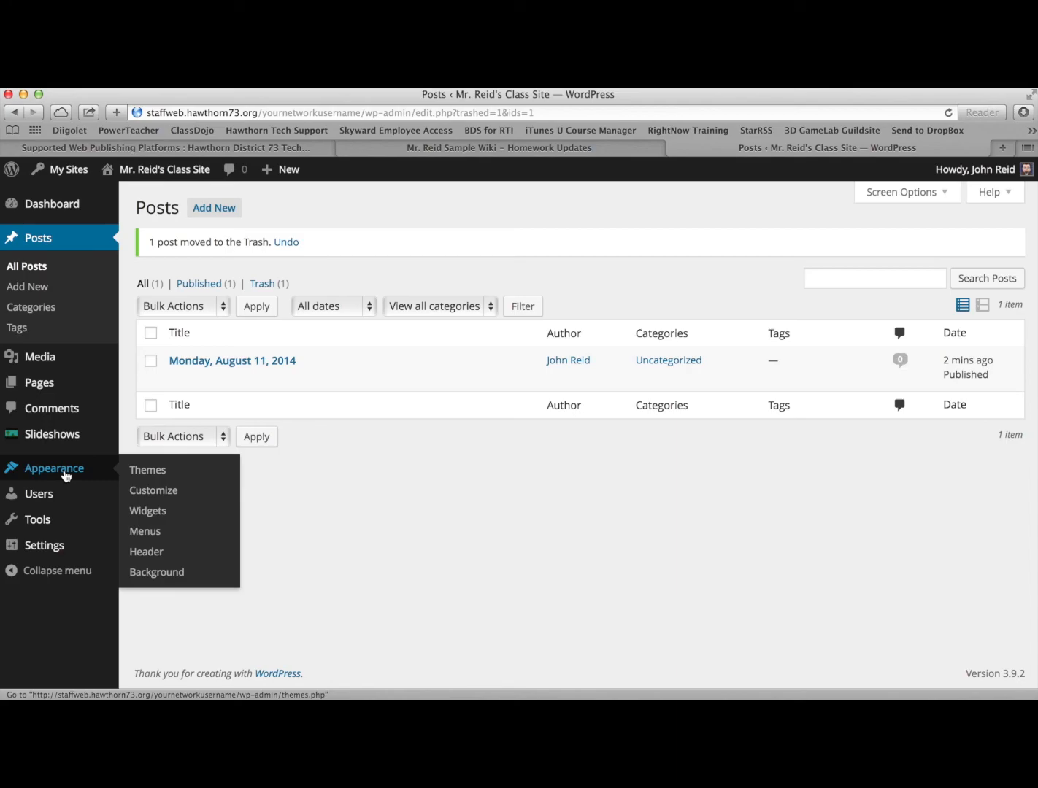
{"action": "left_click", "coordinate": [66, 476]}
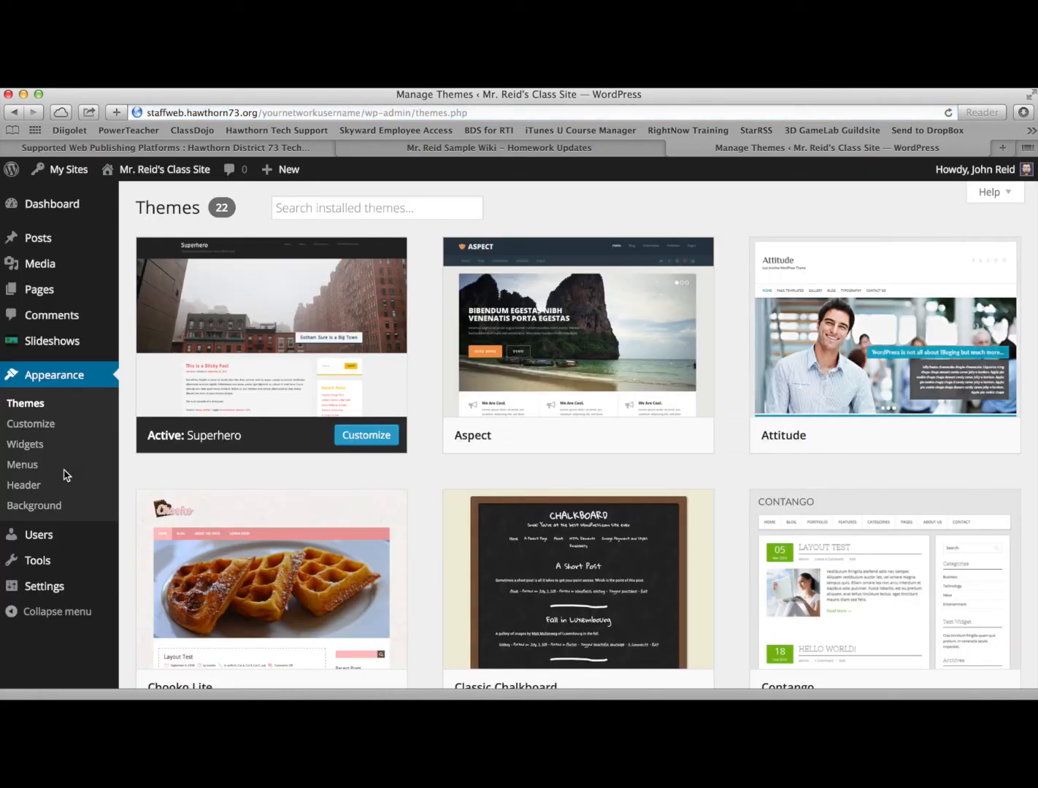
{"action": "left_click", "coordinate": [42, 428]}
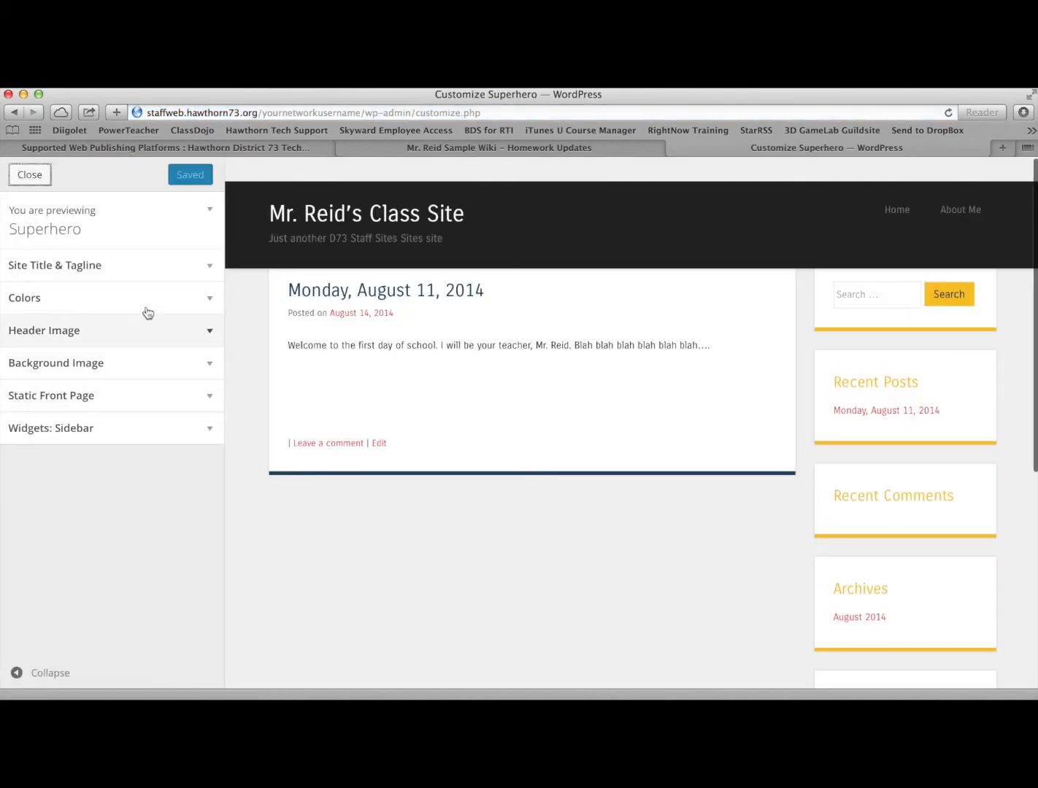
{"action": "left_click", "coordinate": [194, 267]}
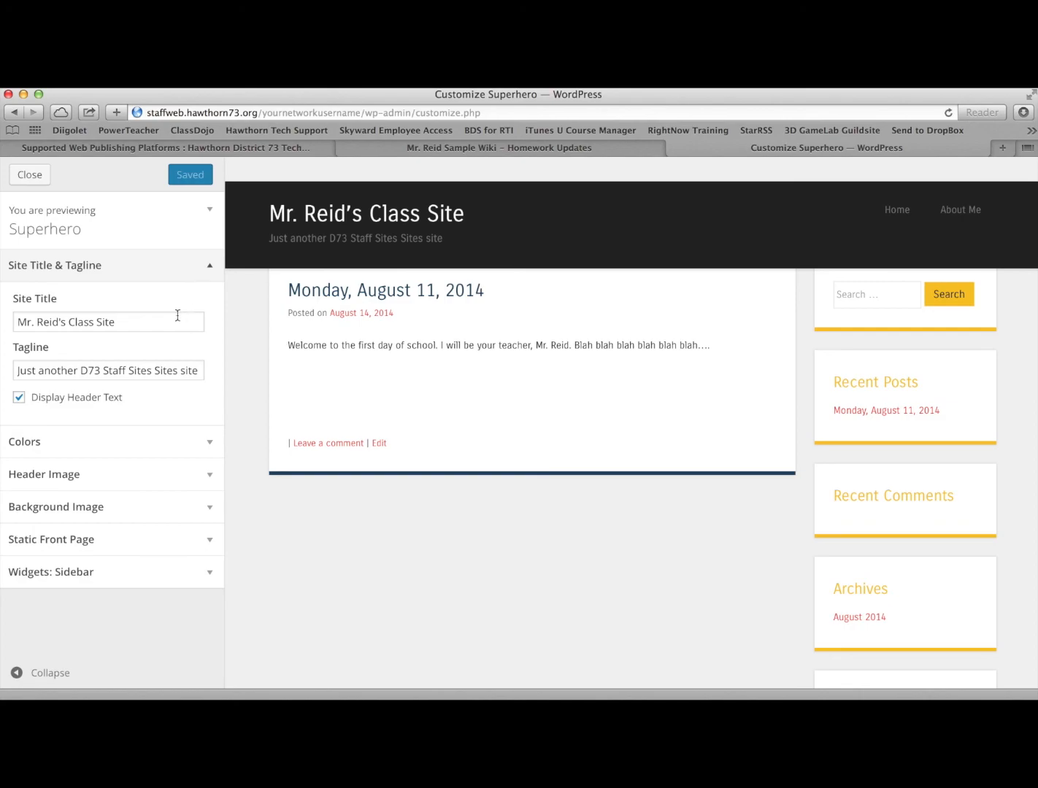
{"action": "triple_click", "coordinate": [162, 370]}
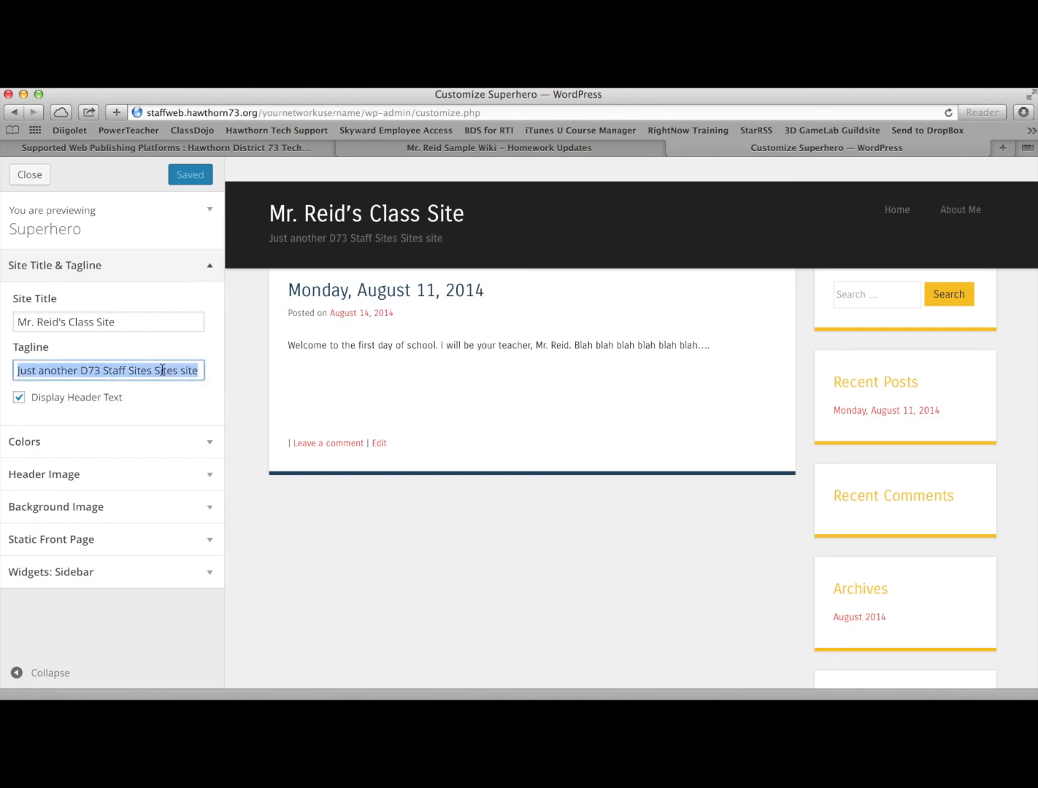
{"action": "type", "text": "This is Language Arts."}
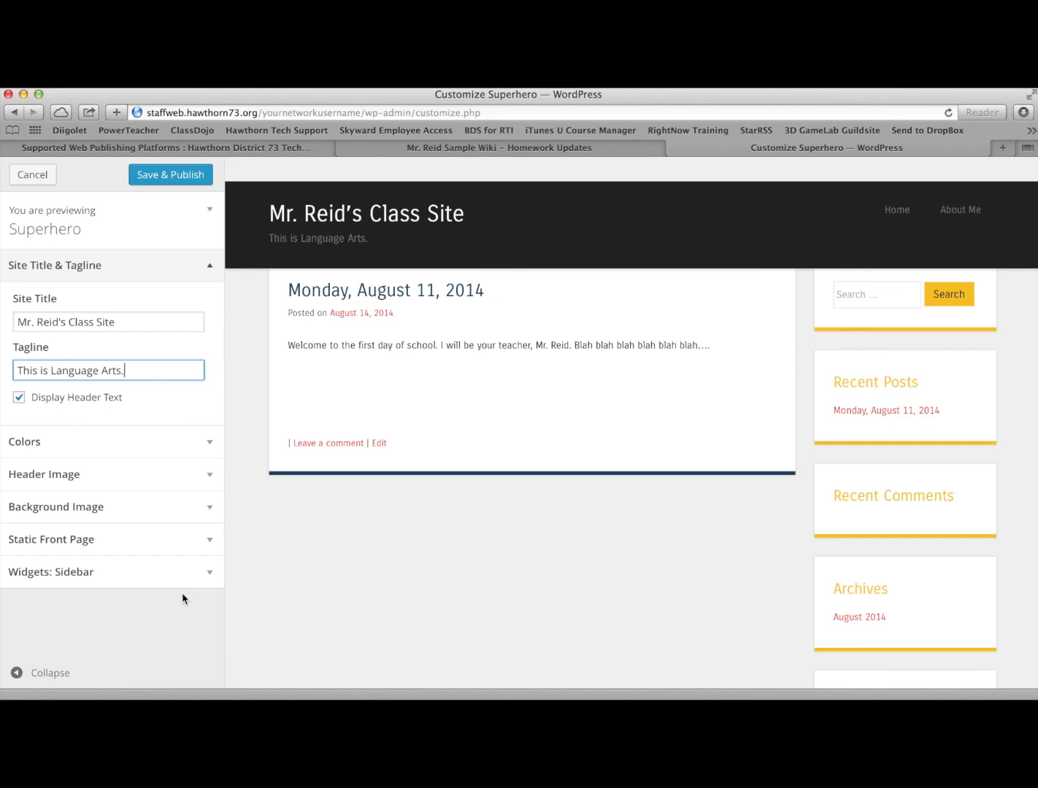
{"action": "left_click", "coordinate": [172, 180]}
{"action": "left_click", "coordinate": [33, 176]}
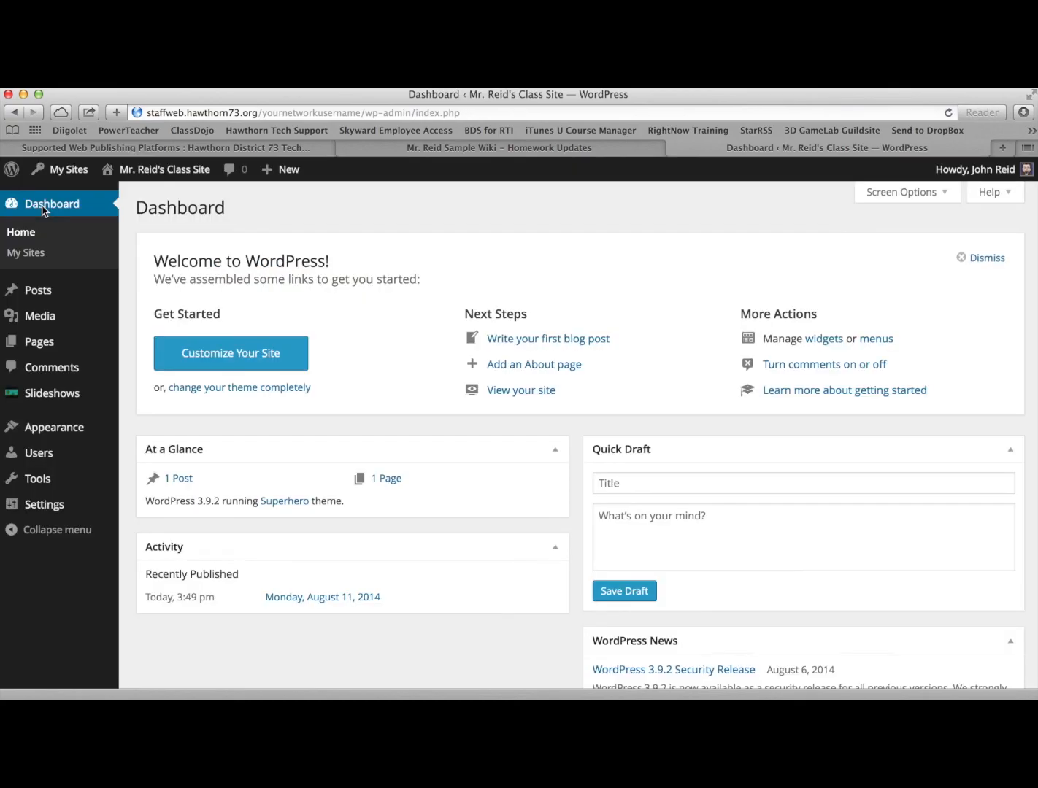